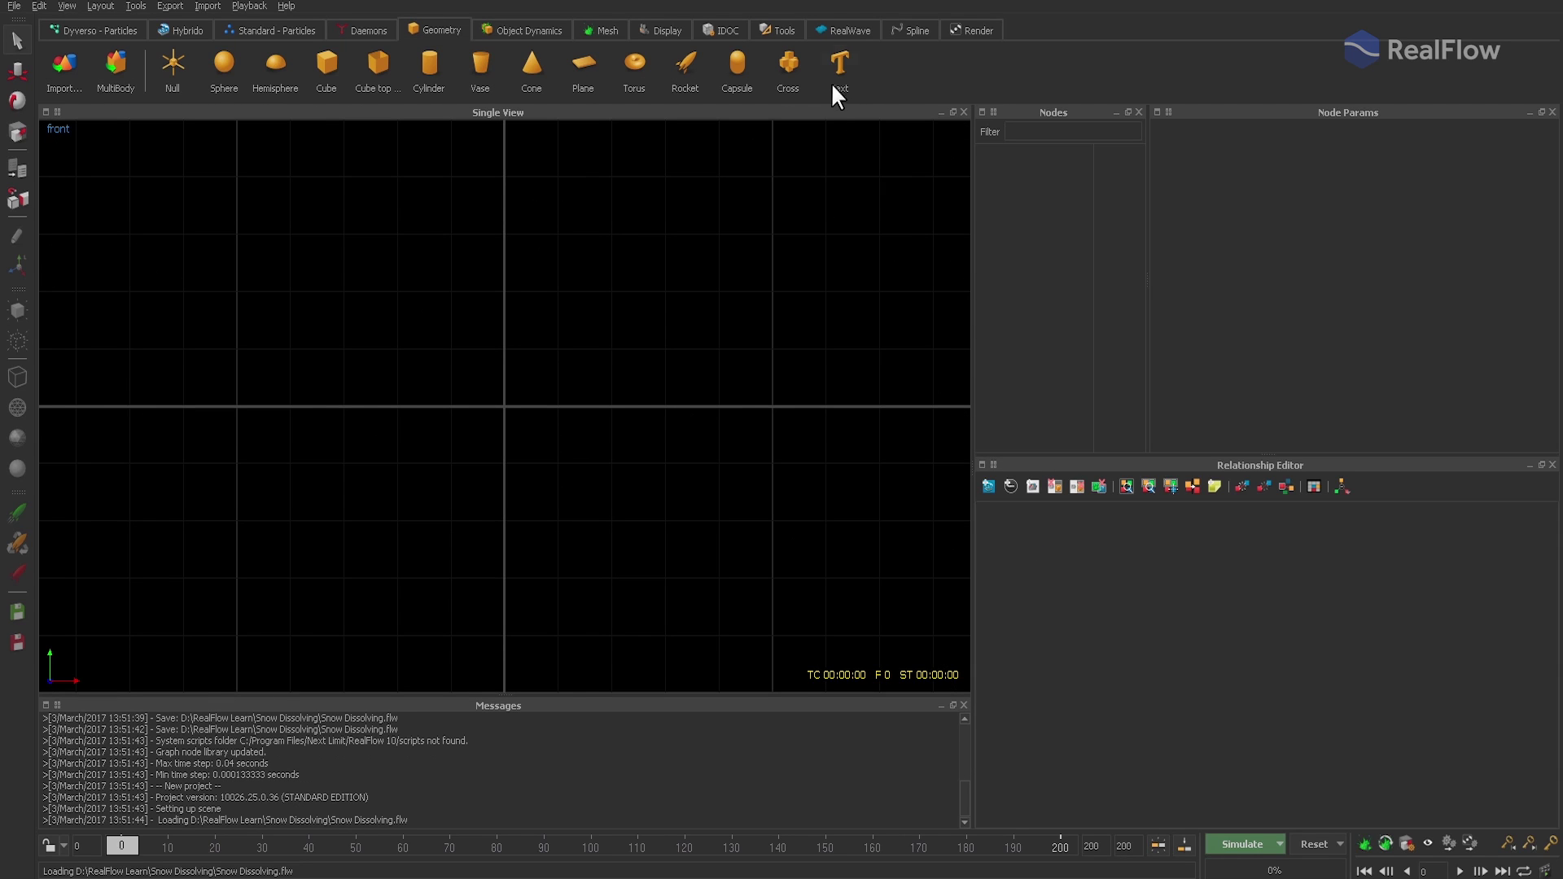
Step: Start text geometry reading SNOW in bold Meiryo at size 12
click(837, 68)
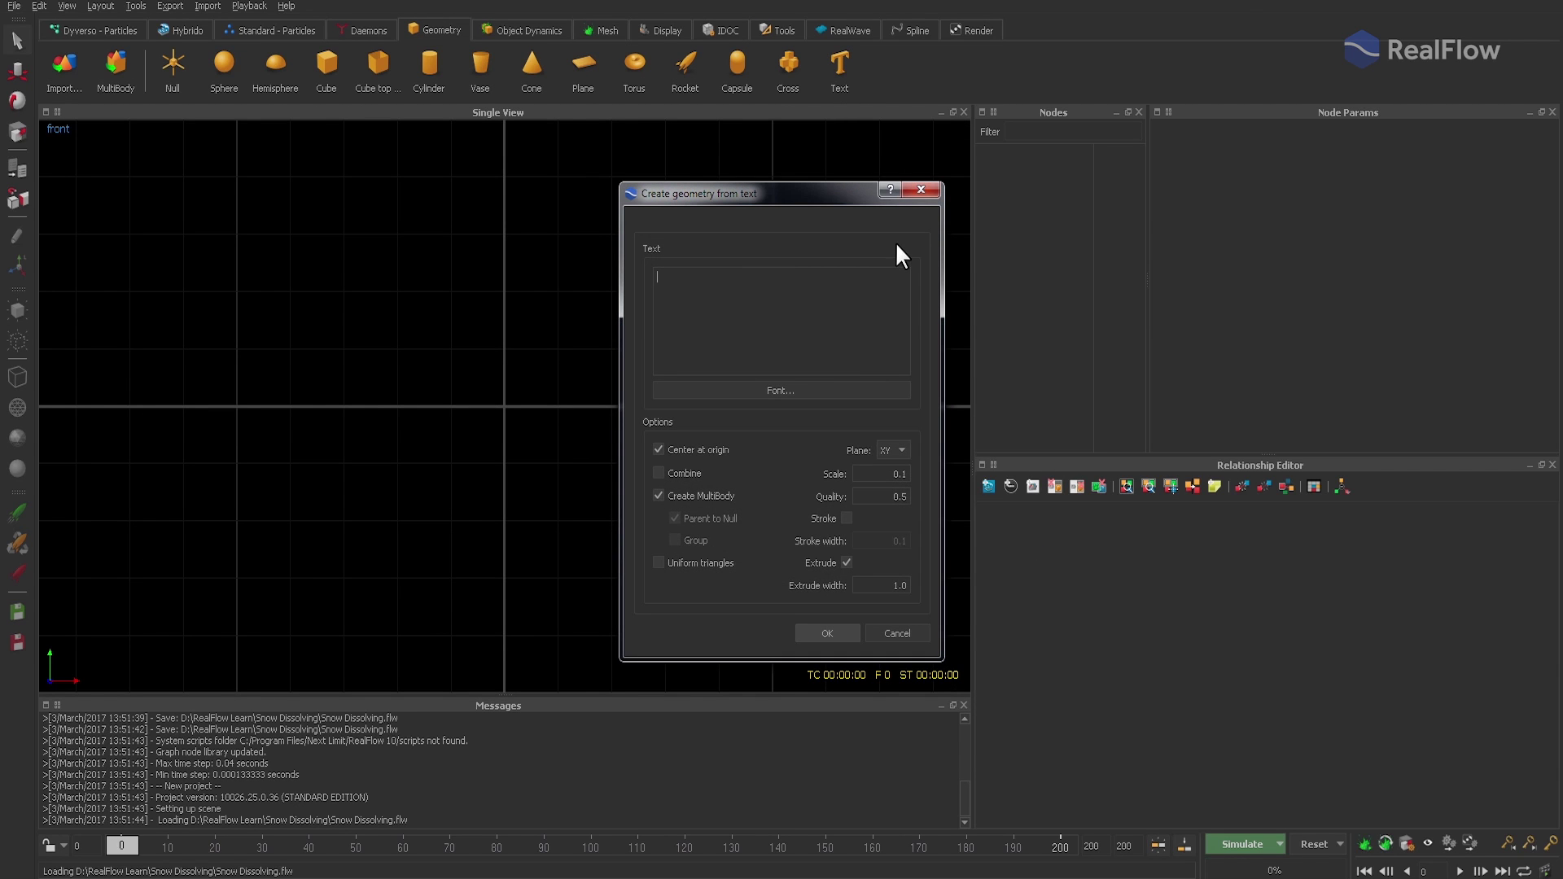
text(SNOW)
click(820, 391)
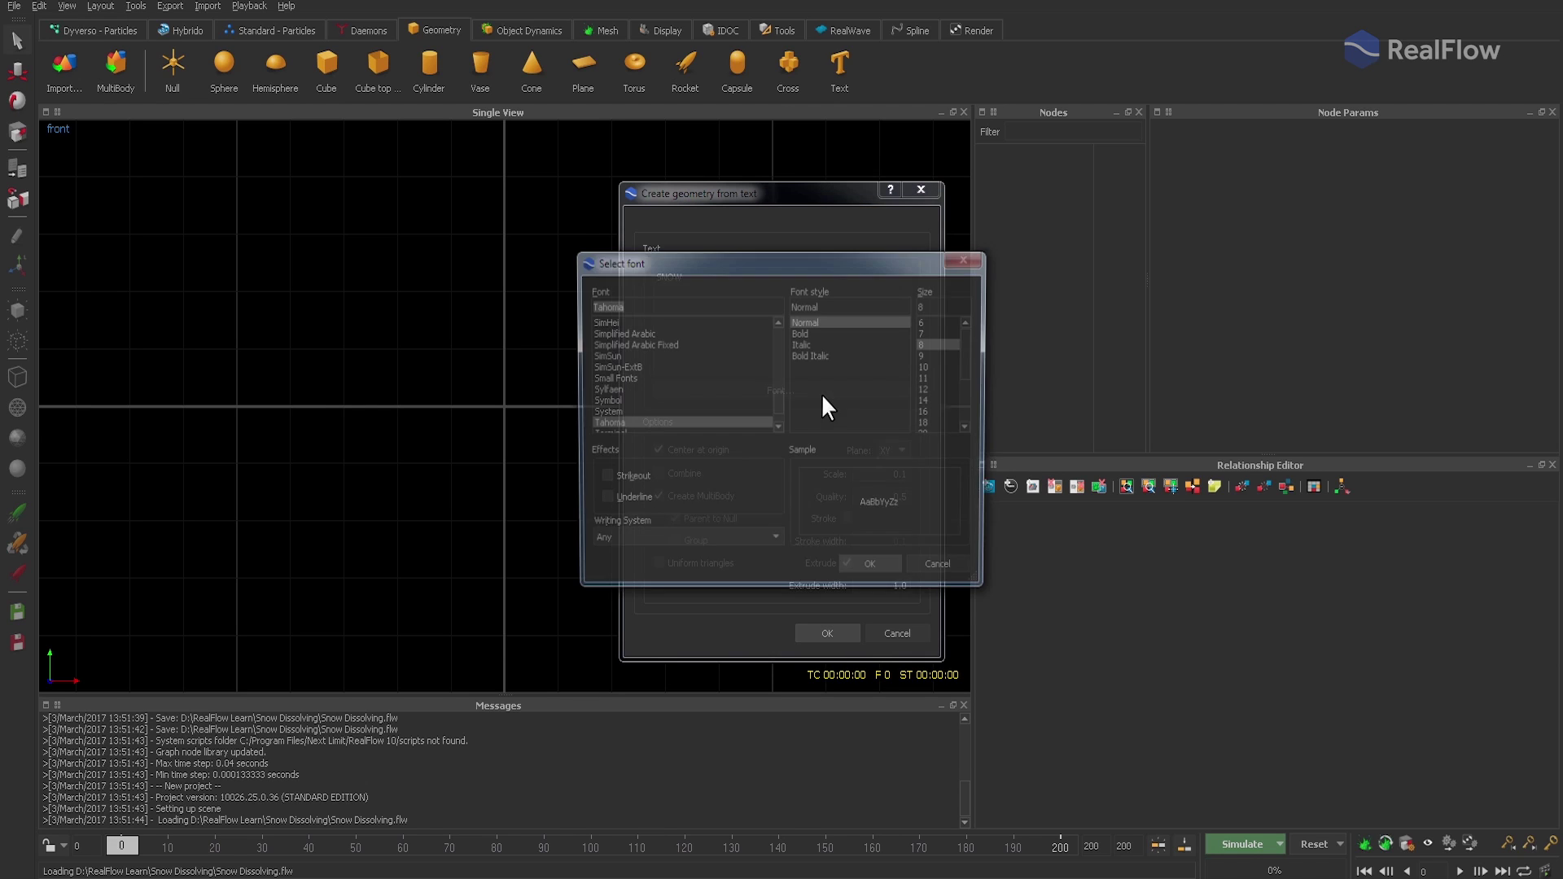
double_click(838, 505)
text(SNOW)
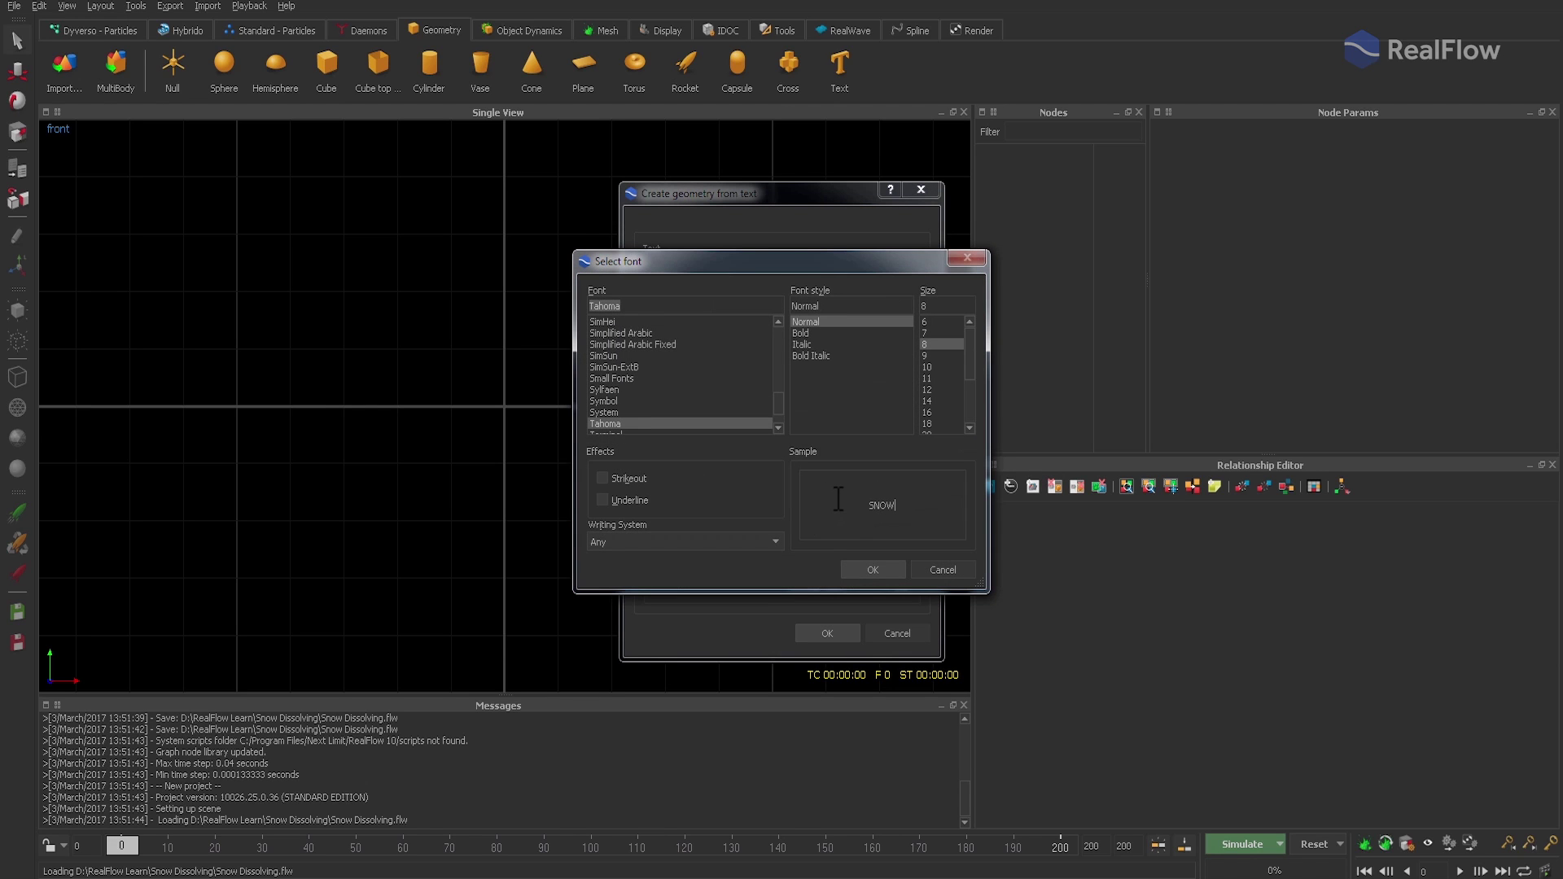
click(804, 333)
click(927, 390)
key(Tab)
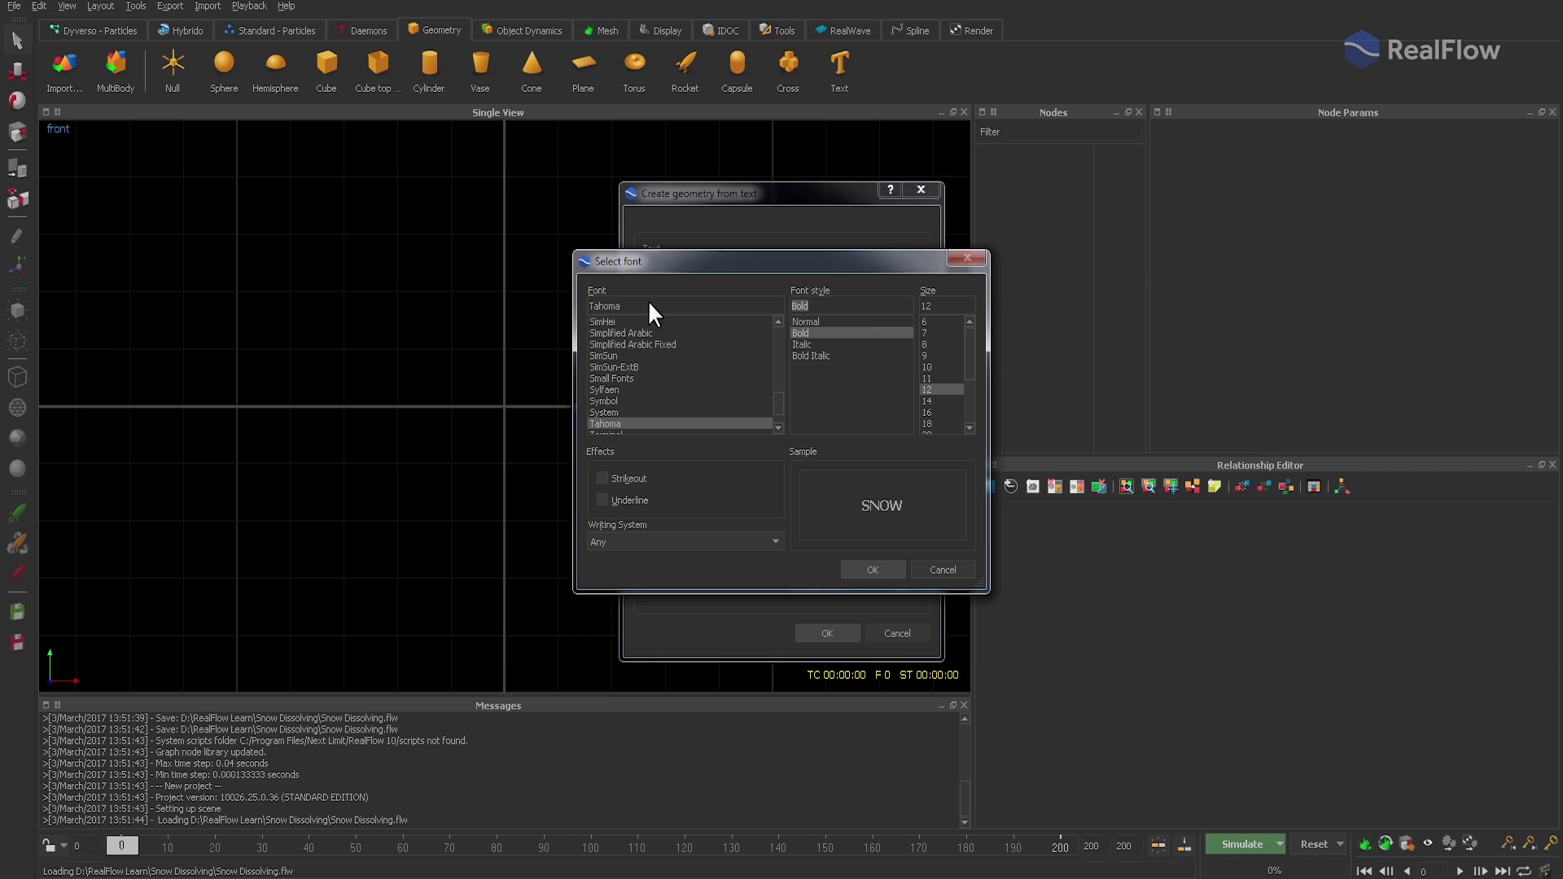
key(shift+Tab)
text(Meiryo)
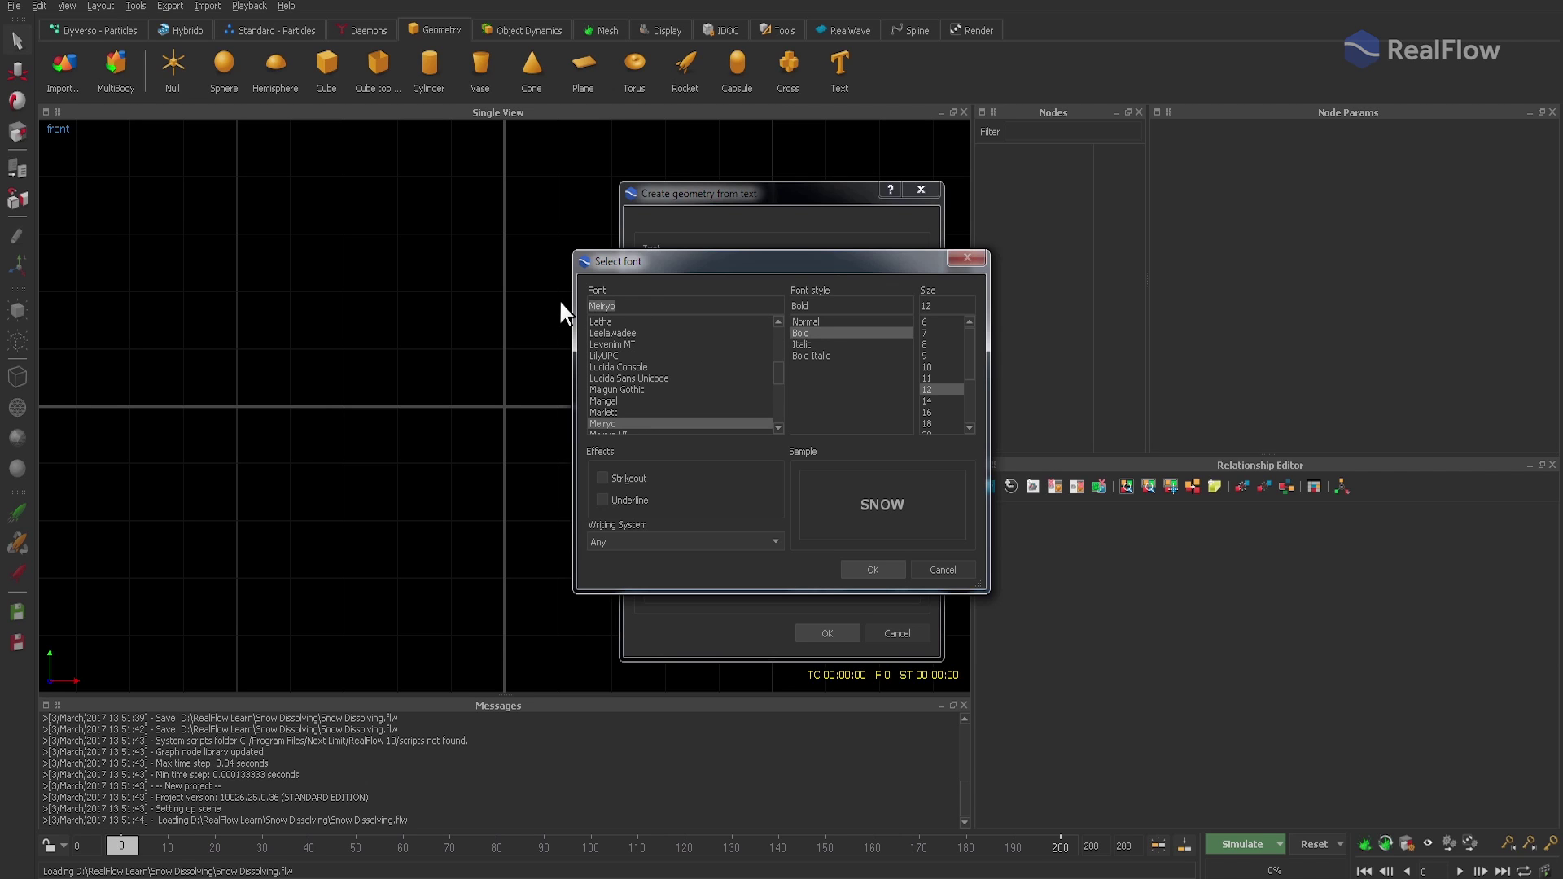
click(868, 565)
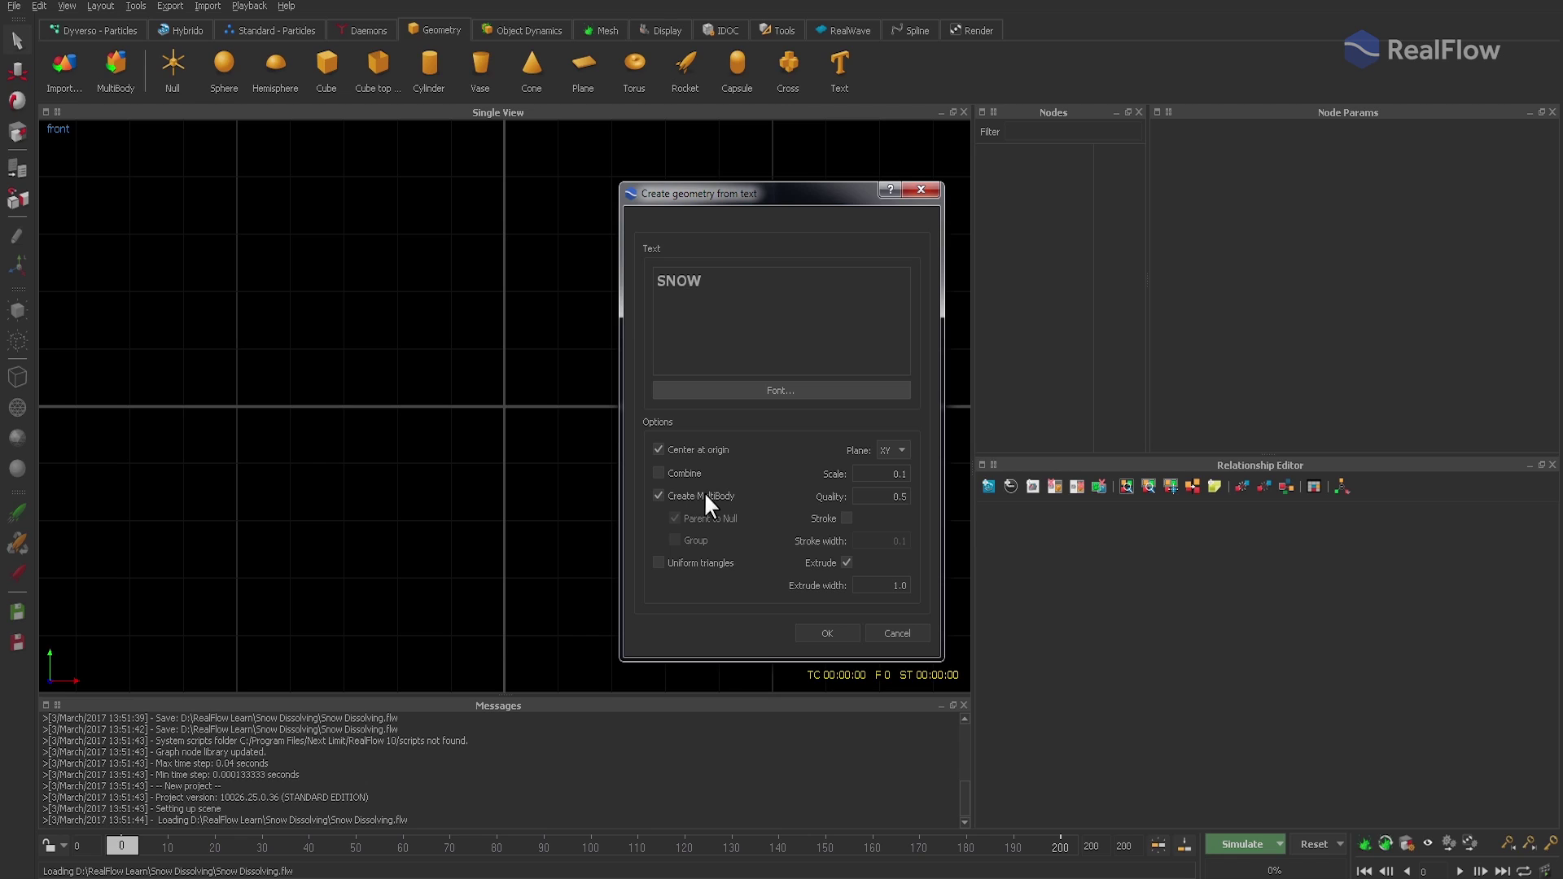
Step: Turn off Create MultiBody, keep XY as the text plane, and select the extrude width
click(657, 494)
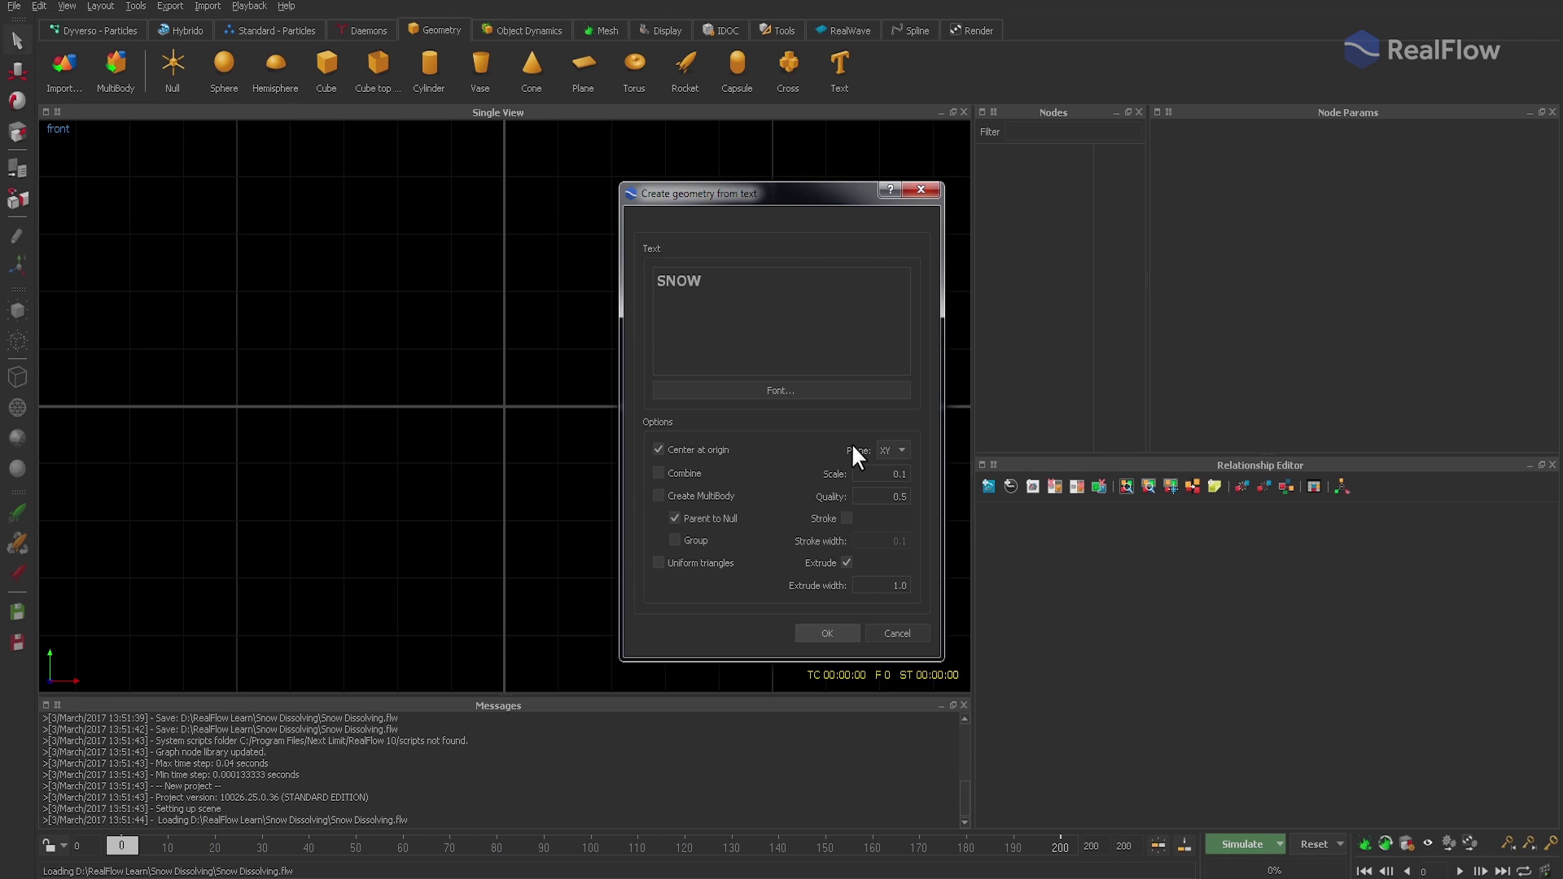
click(898, 453)
click(897, 452)
drag(879, 585, 924, 580)
Step: Create the SNOW text with extrude width 2.0 and confirm YXZ axis setup in Preferences
text(2.0)
click(824, 634)
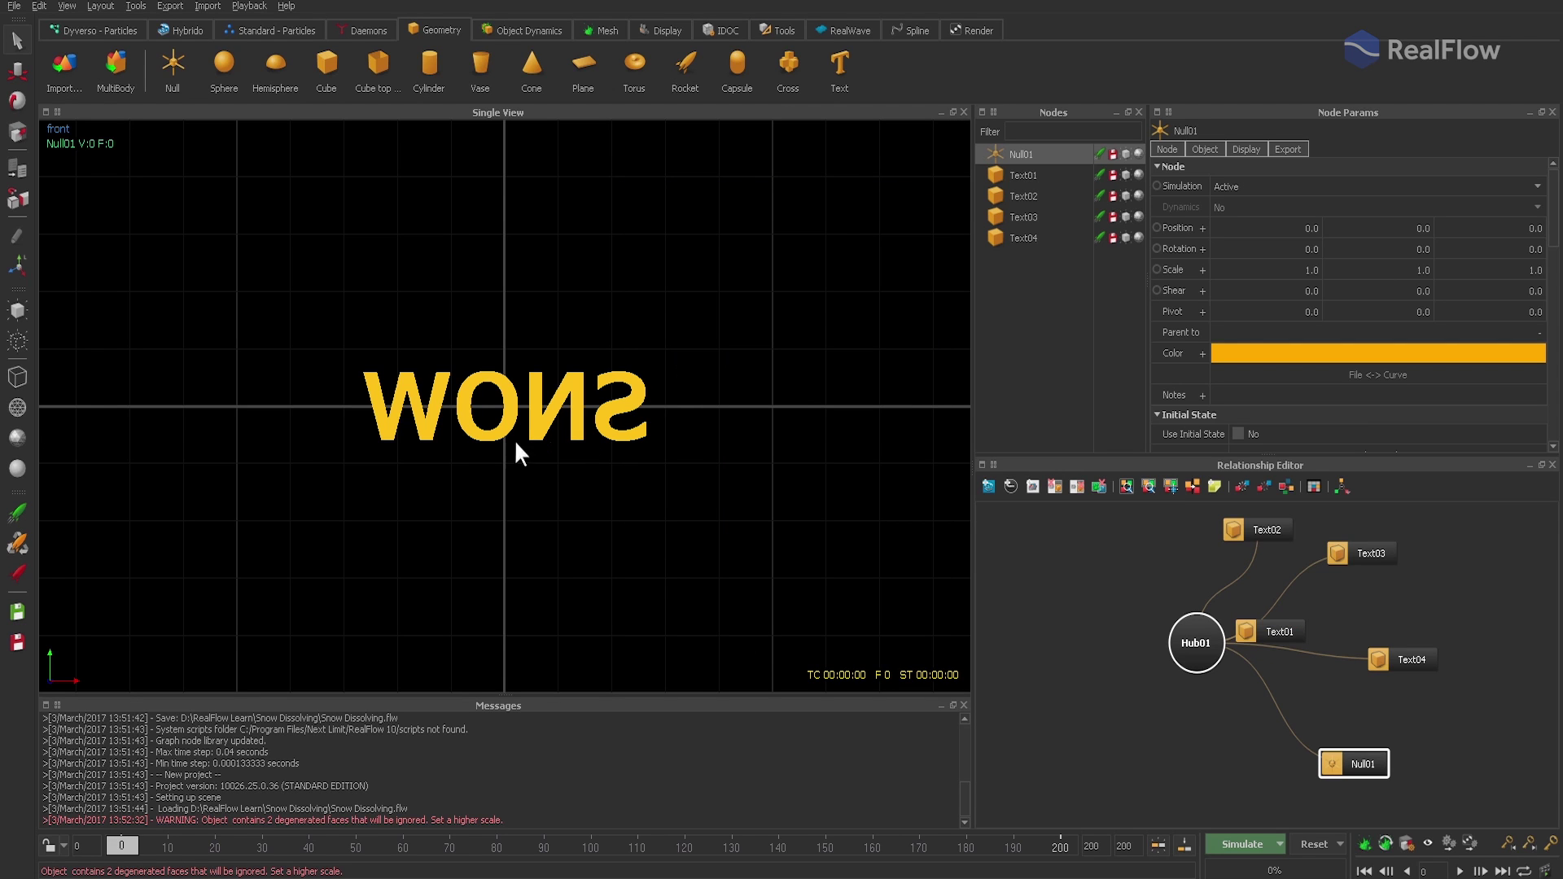
click(14, 6)
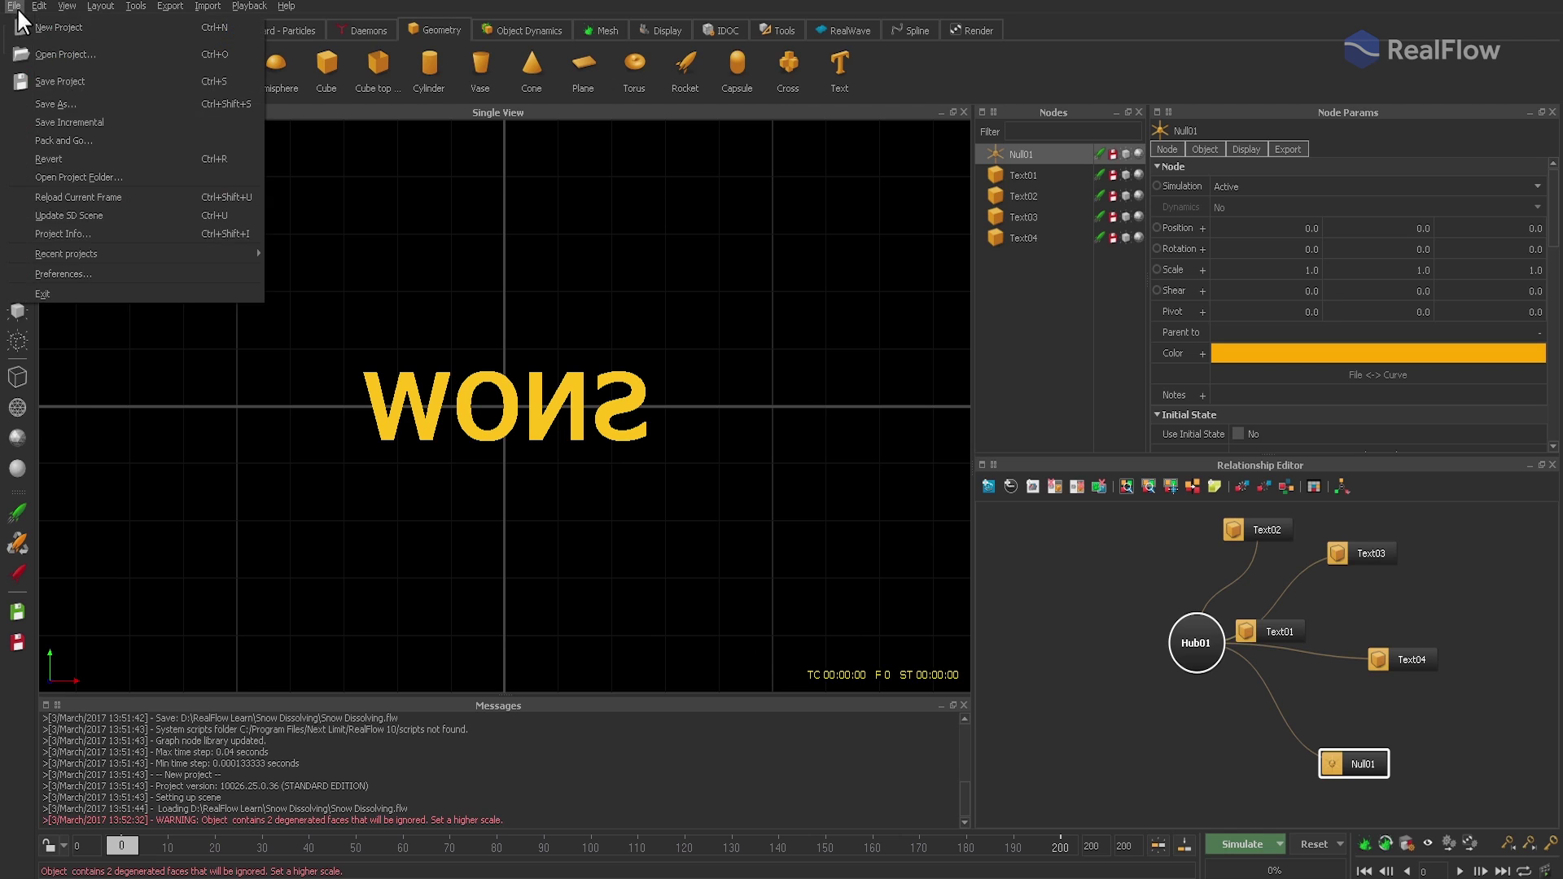
click(90, 266)
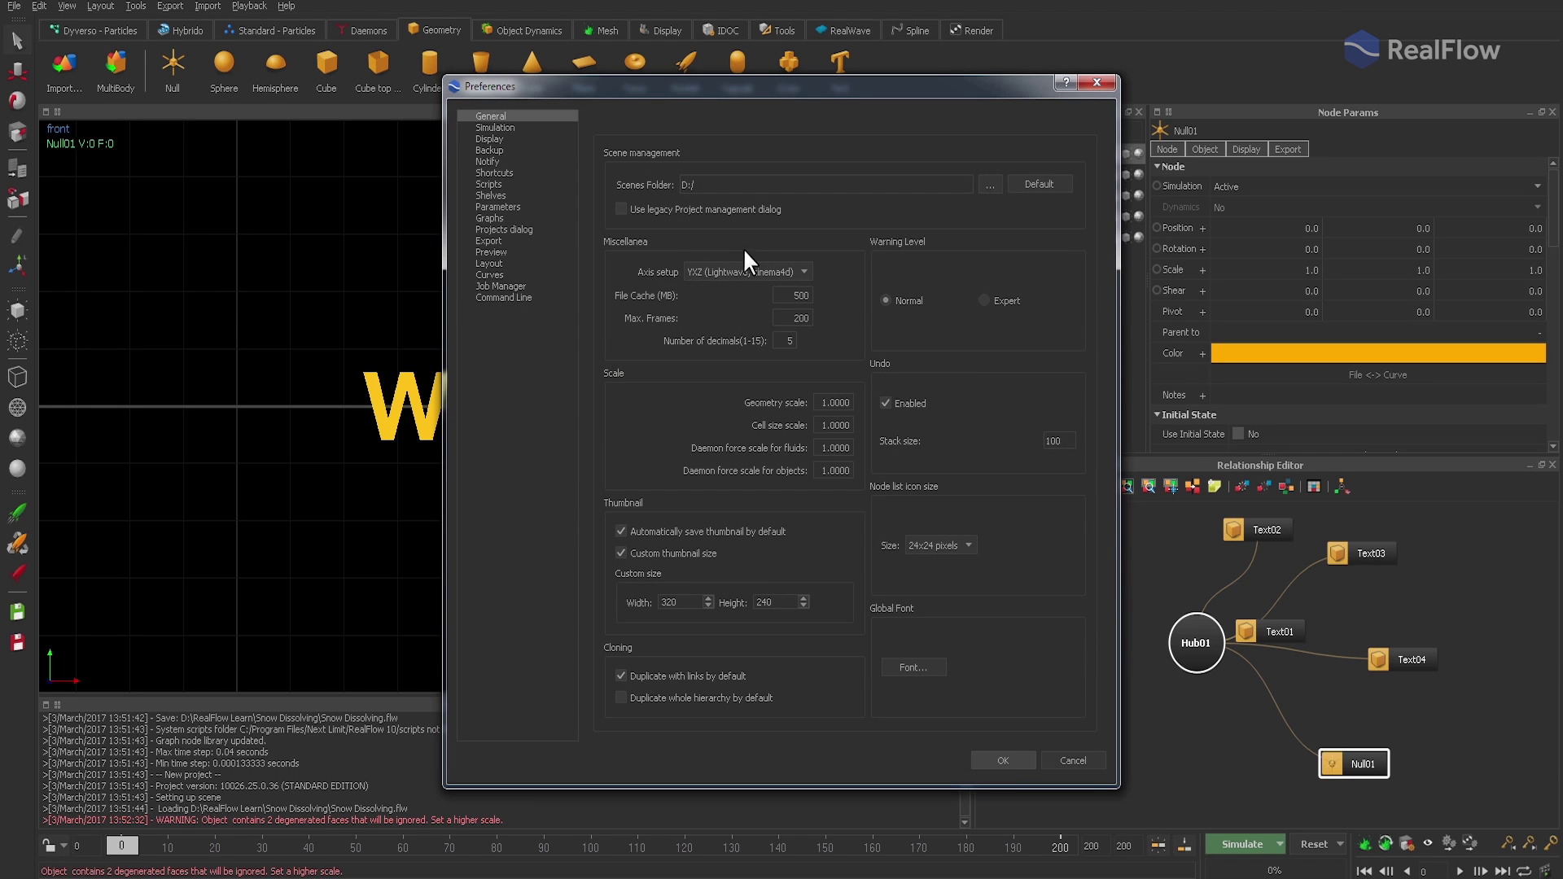
click(749, 274)
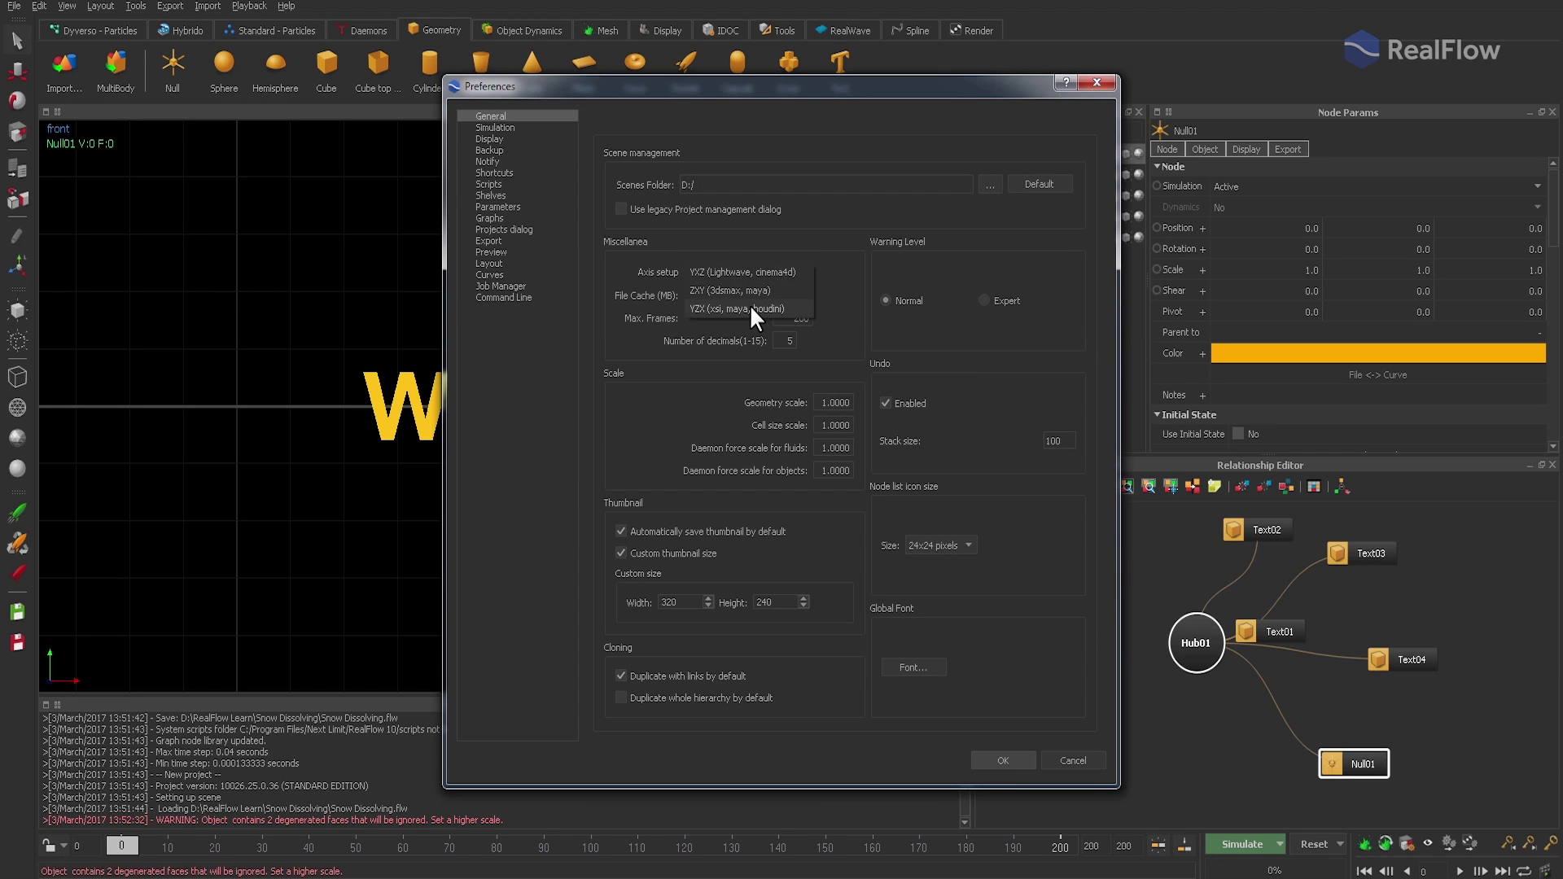
click(764, 271)
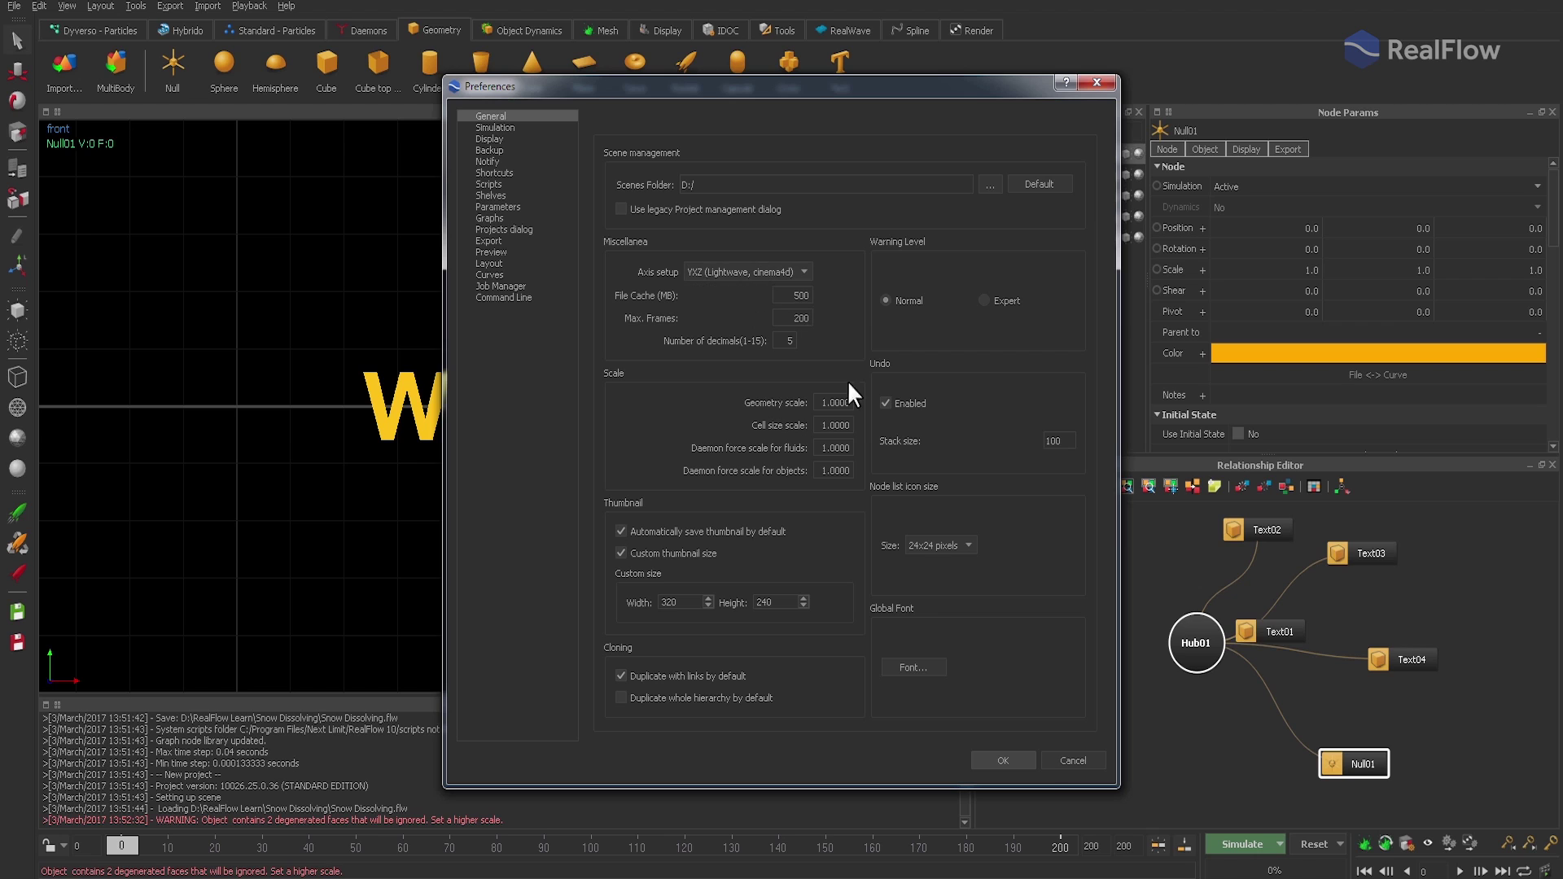
click(1013, 763)
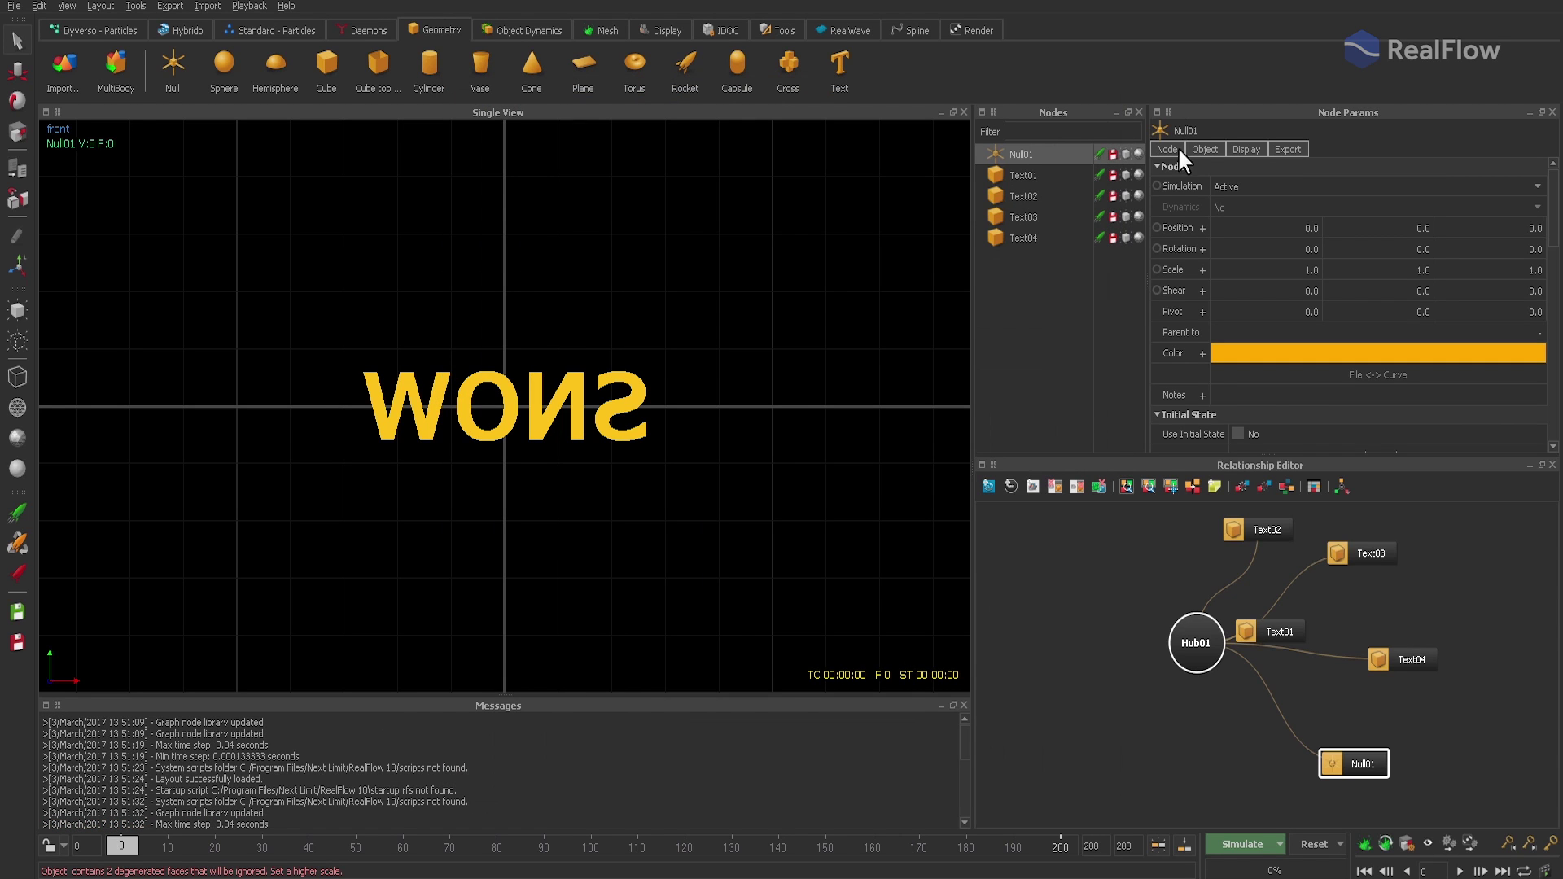
Step: Rotate Null01 180 degrees on Y so SNOW reads correctly from the front
double_click(1384, 249)
text(1)
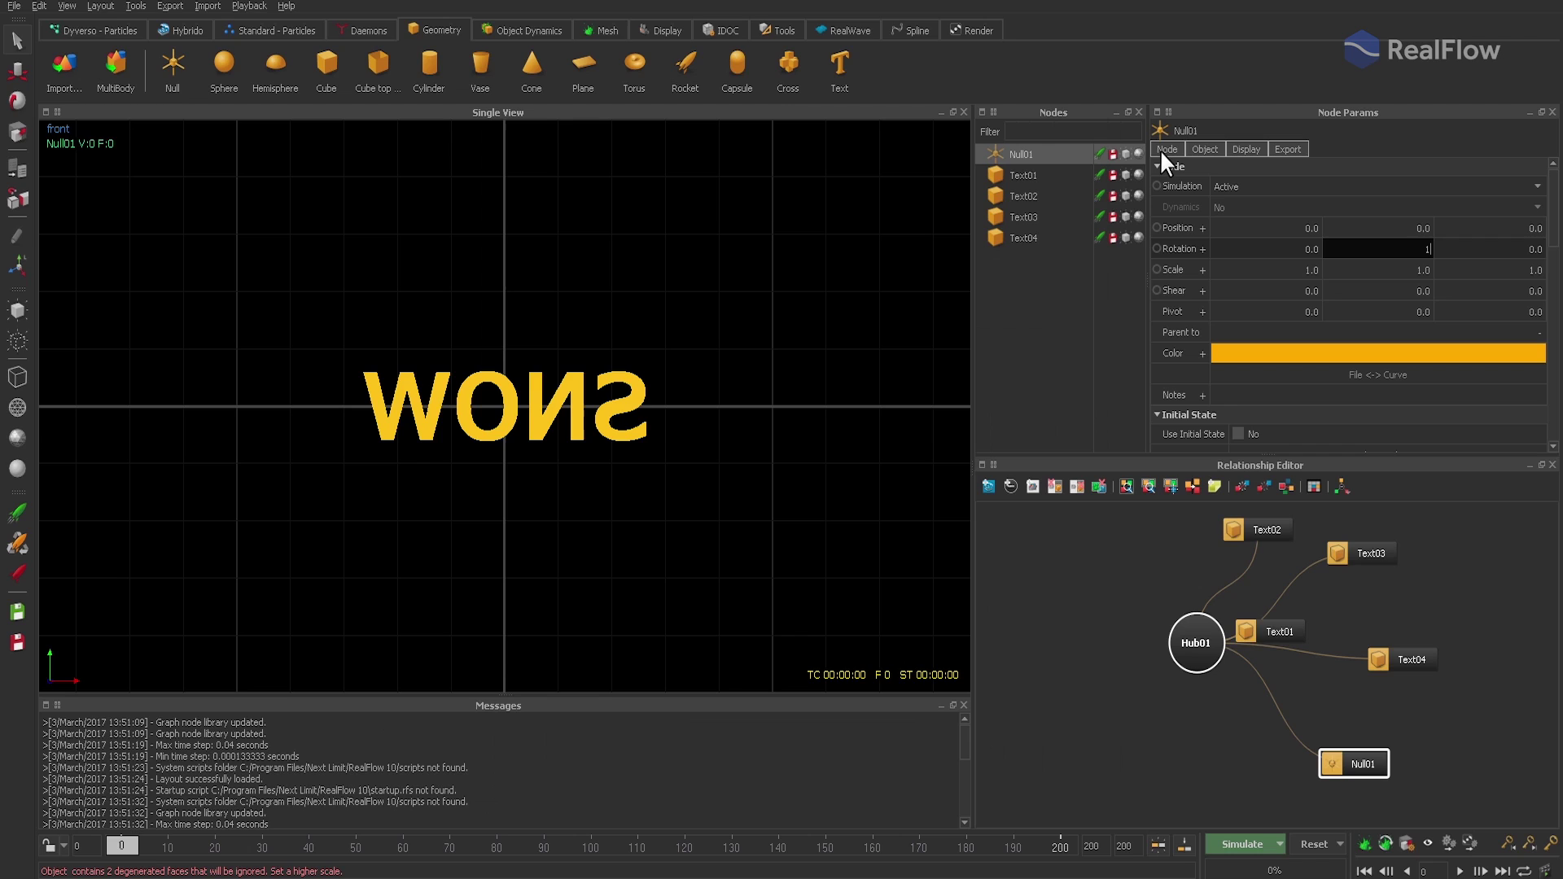
text(80)
key(Return)
click(18, 70)
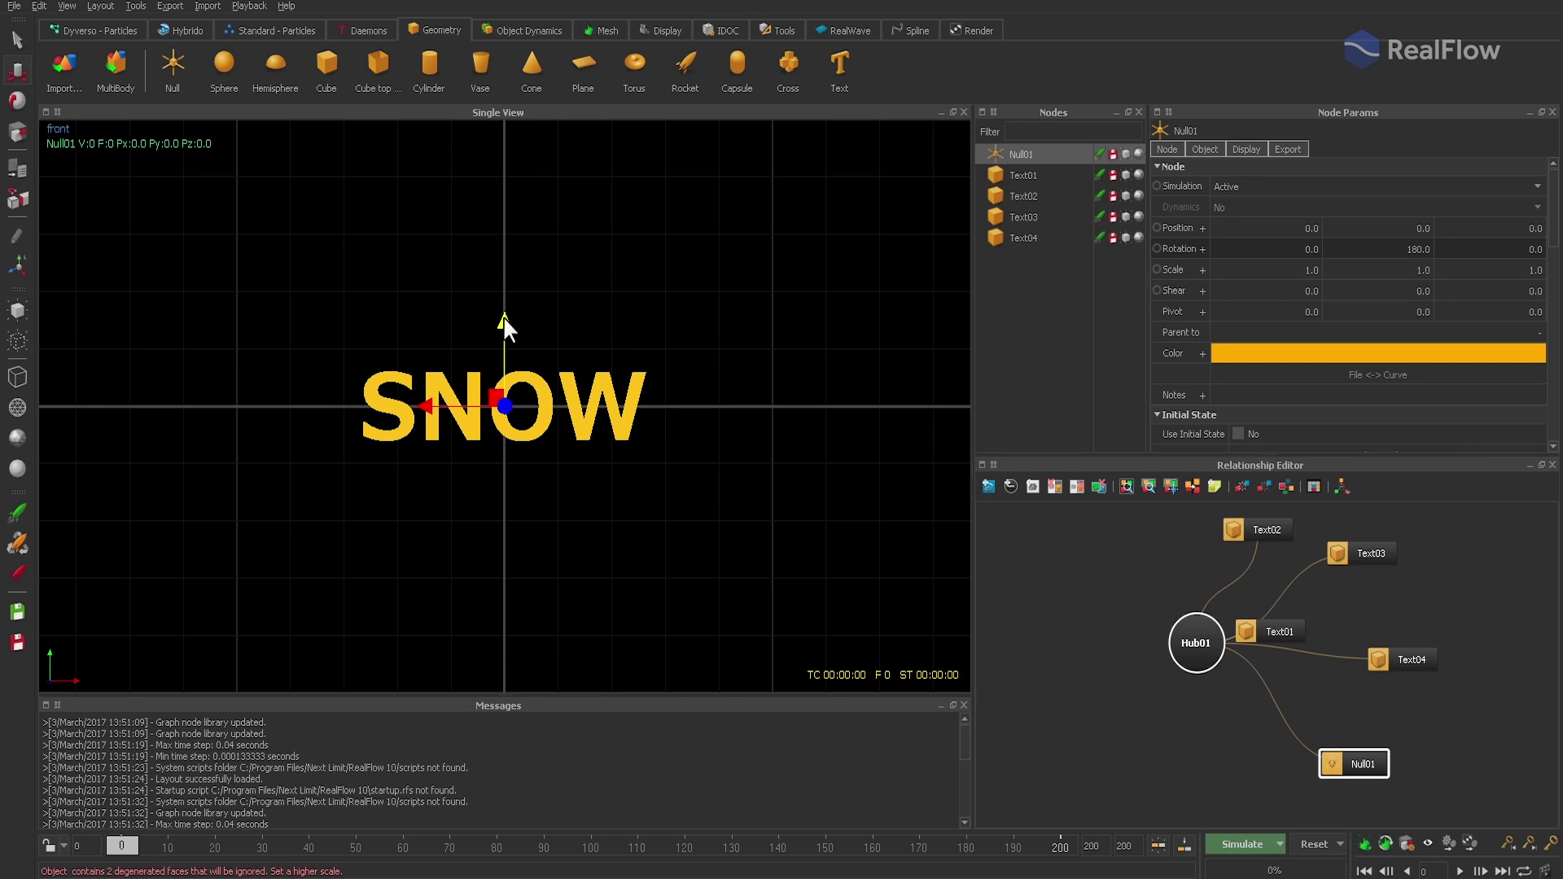
Step: Raise the SNOW text to Y 1.55 and add a Cube01 floor scaled 30 × 0.25 × 10
drag(503, 318, 494, 232)
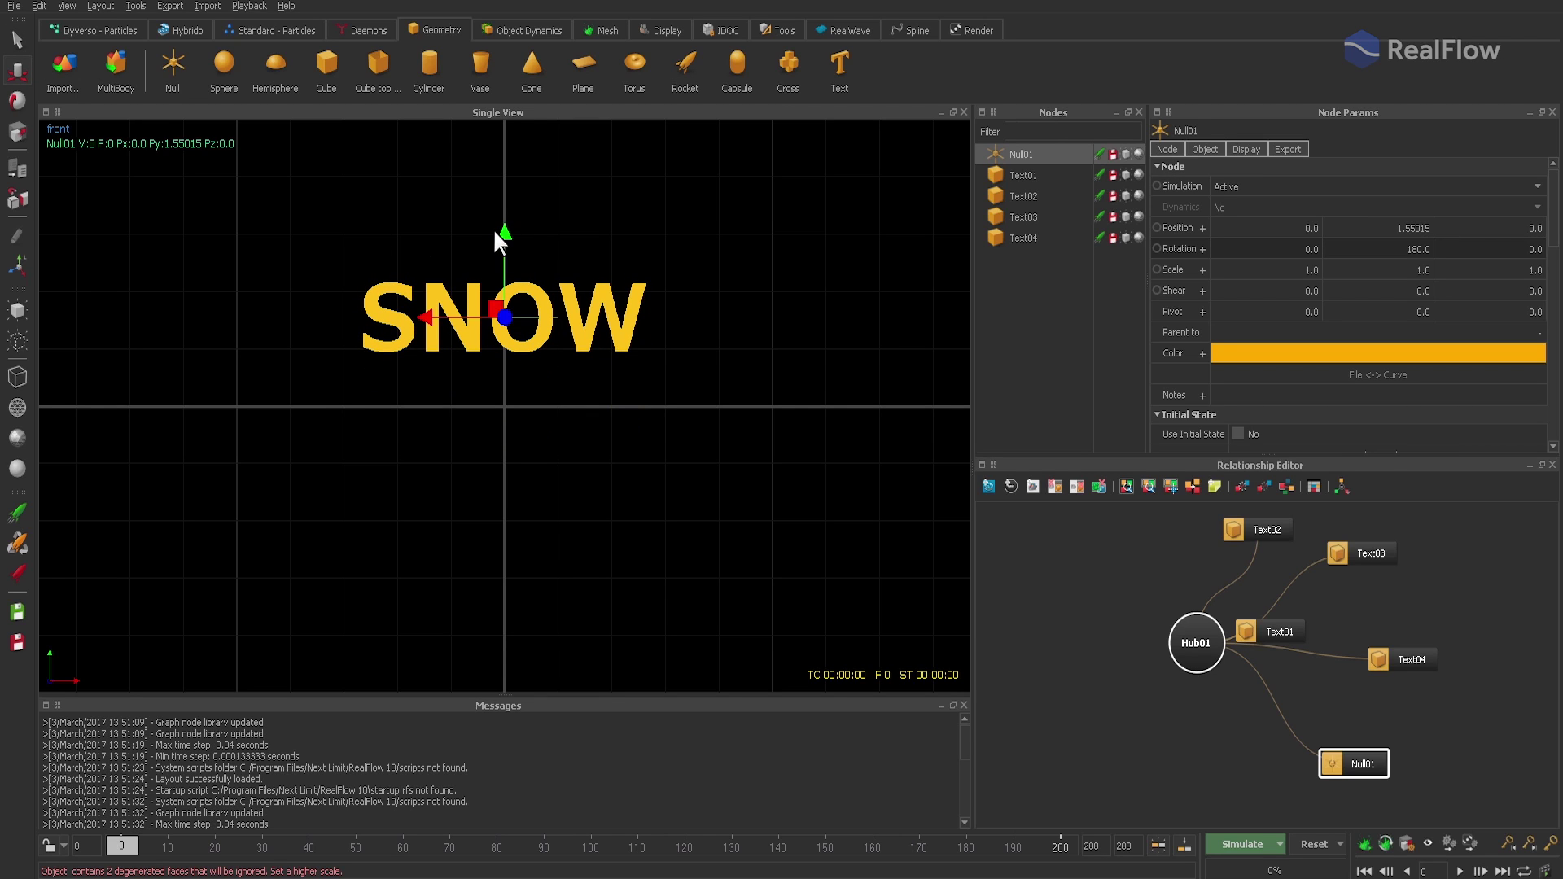
click(326, 73)
click(1306, 270)
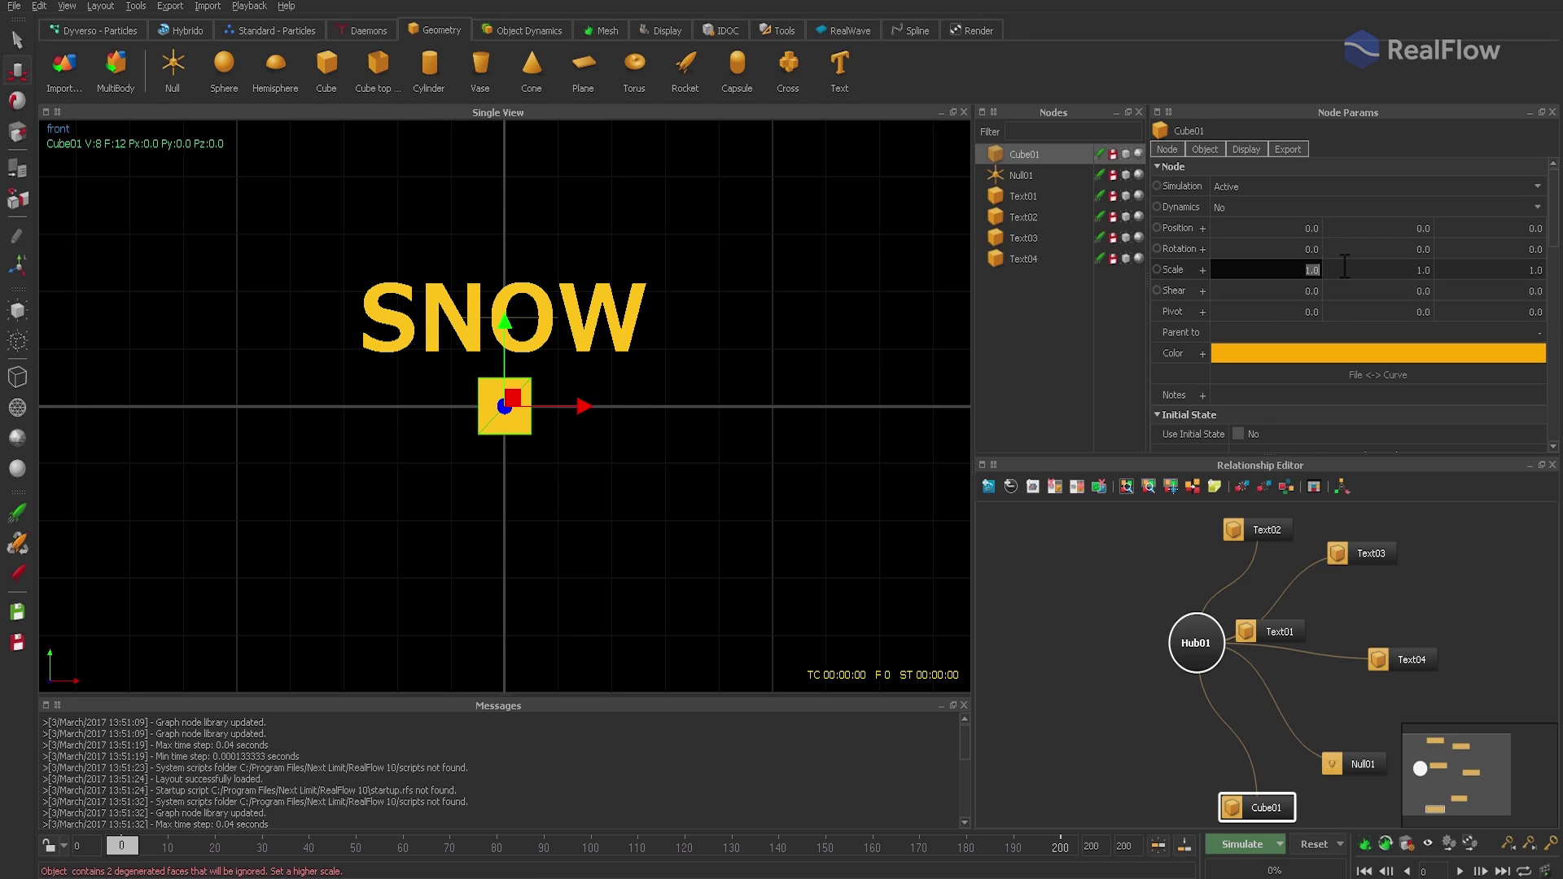
text(30)
key(Tab)
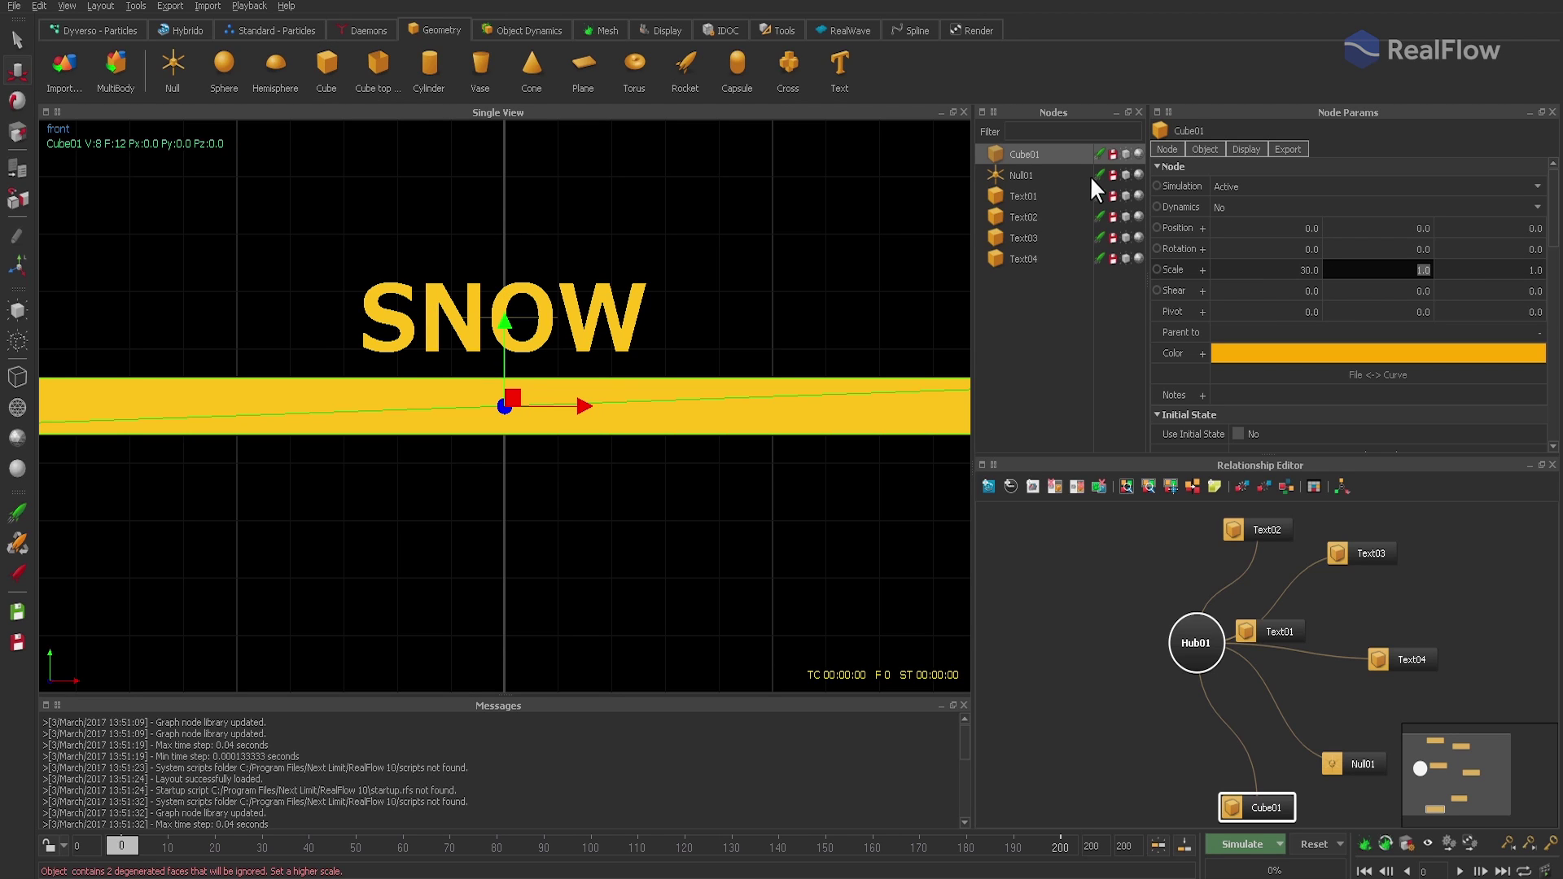
text(0.25)
key(Tab)
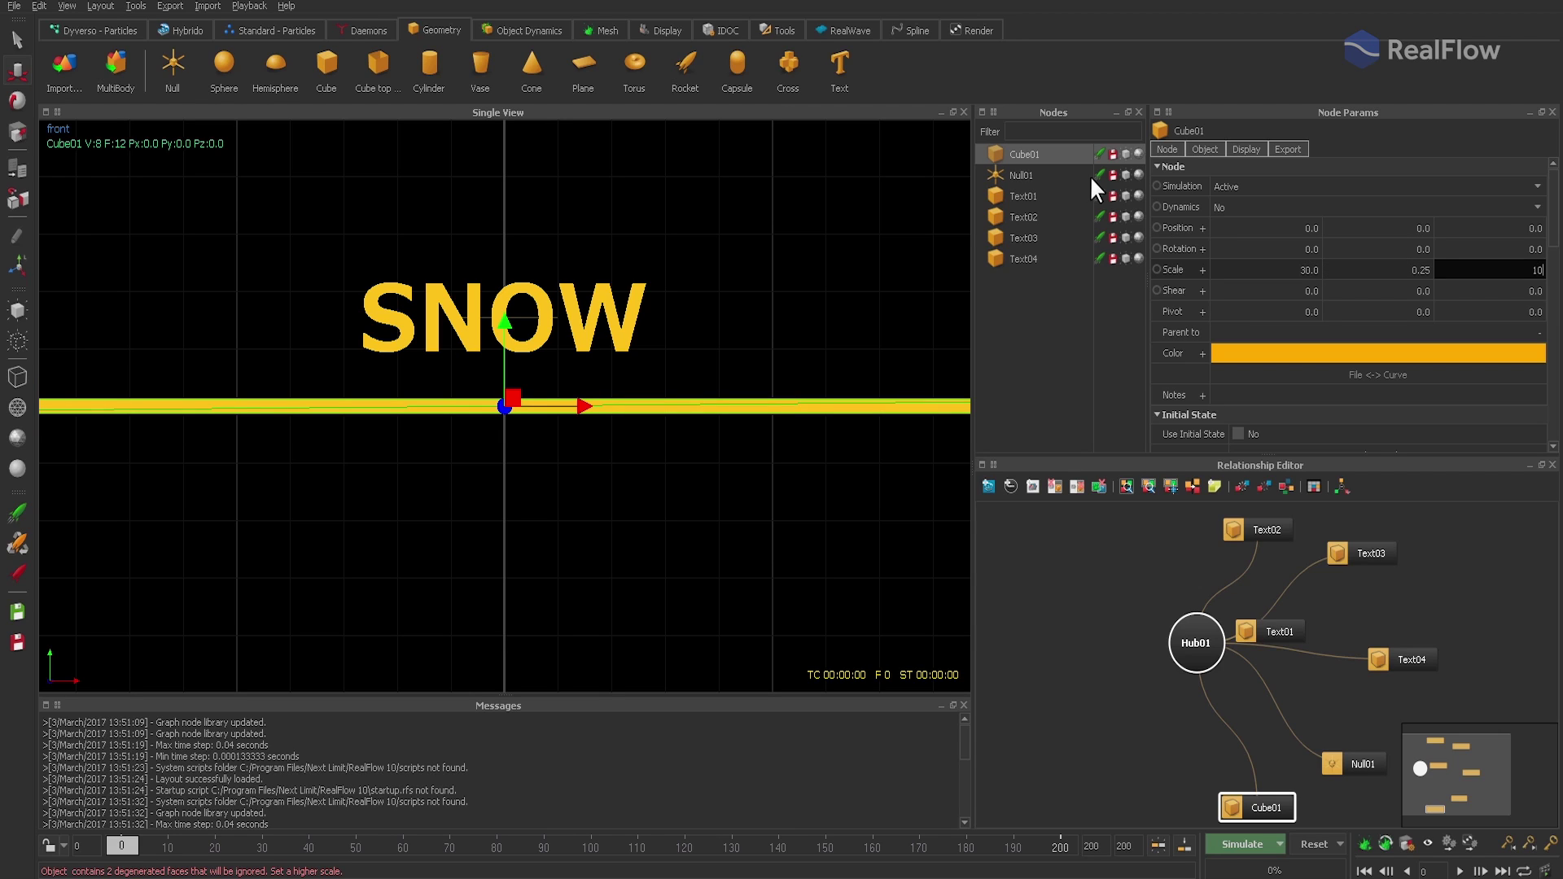
key(Return)
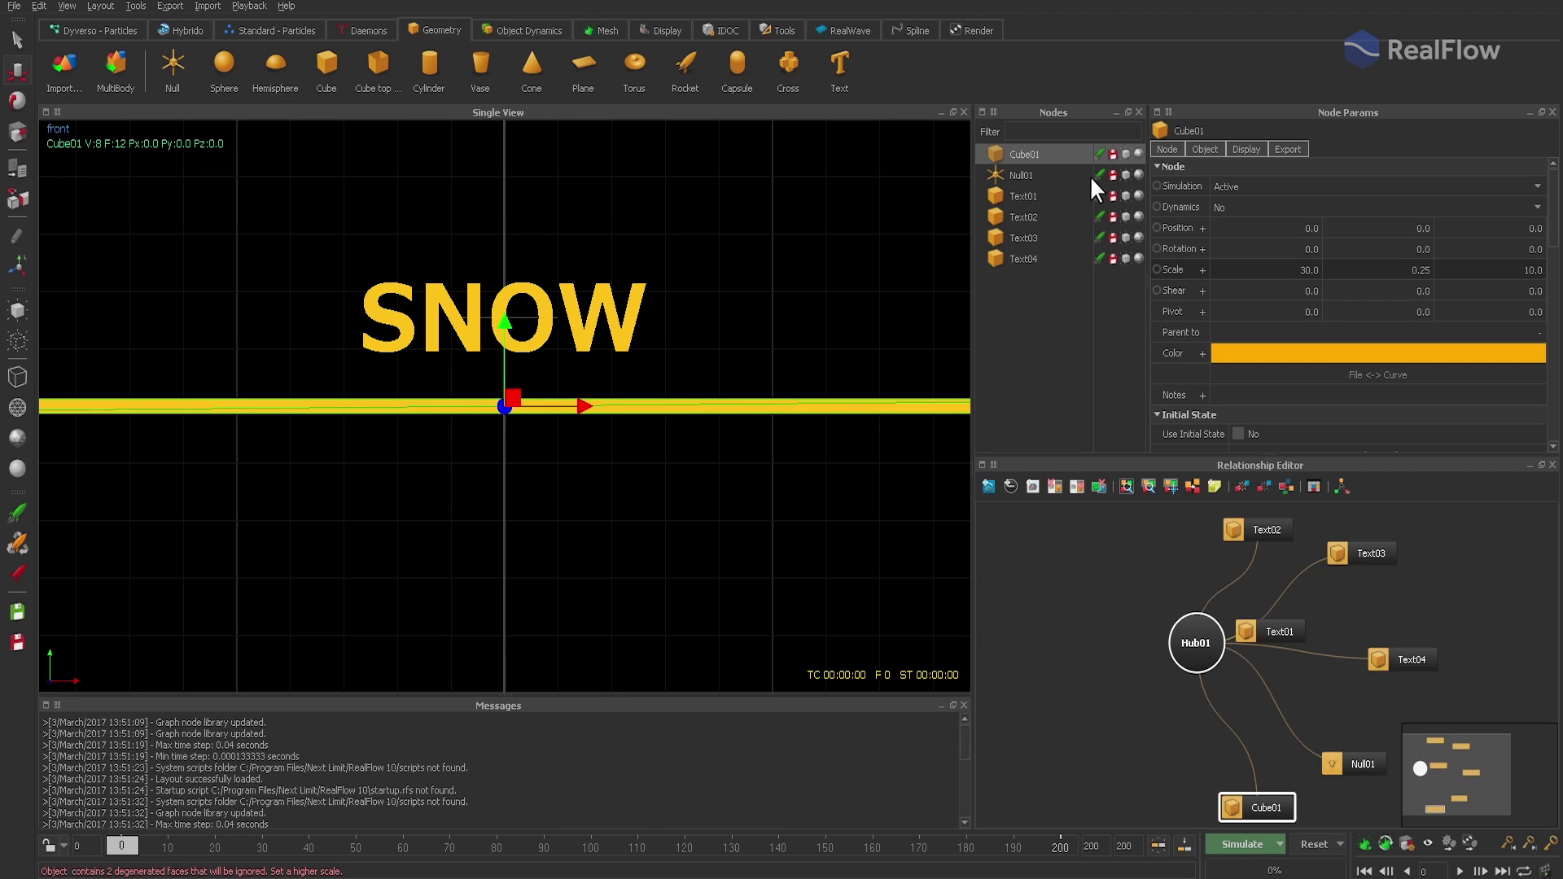
Step: Add Sphere01, scale it to about 1.85, and place it left of the S
click(231, 72)
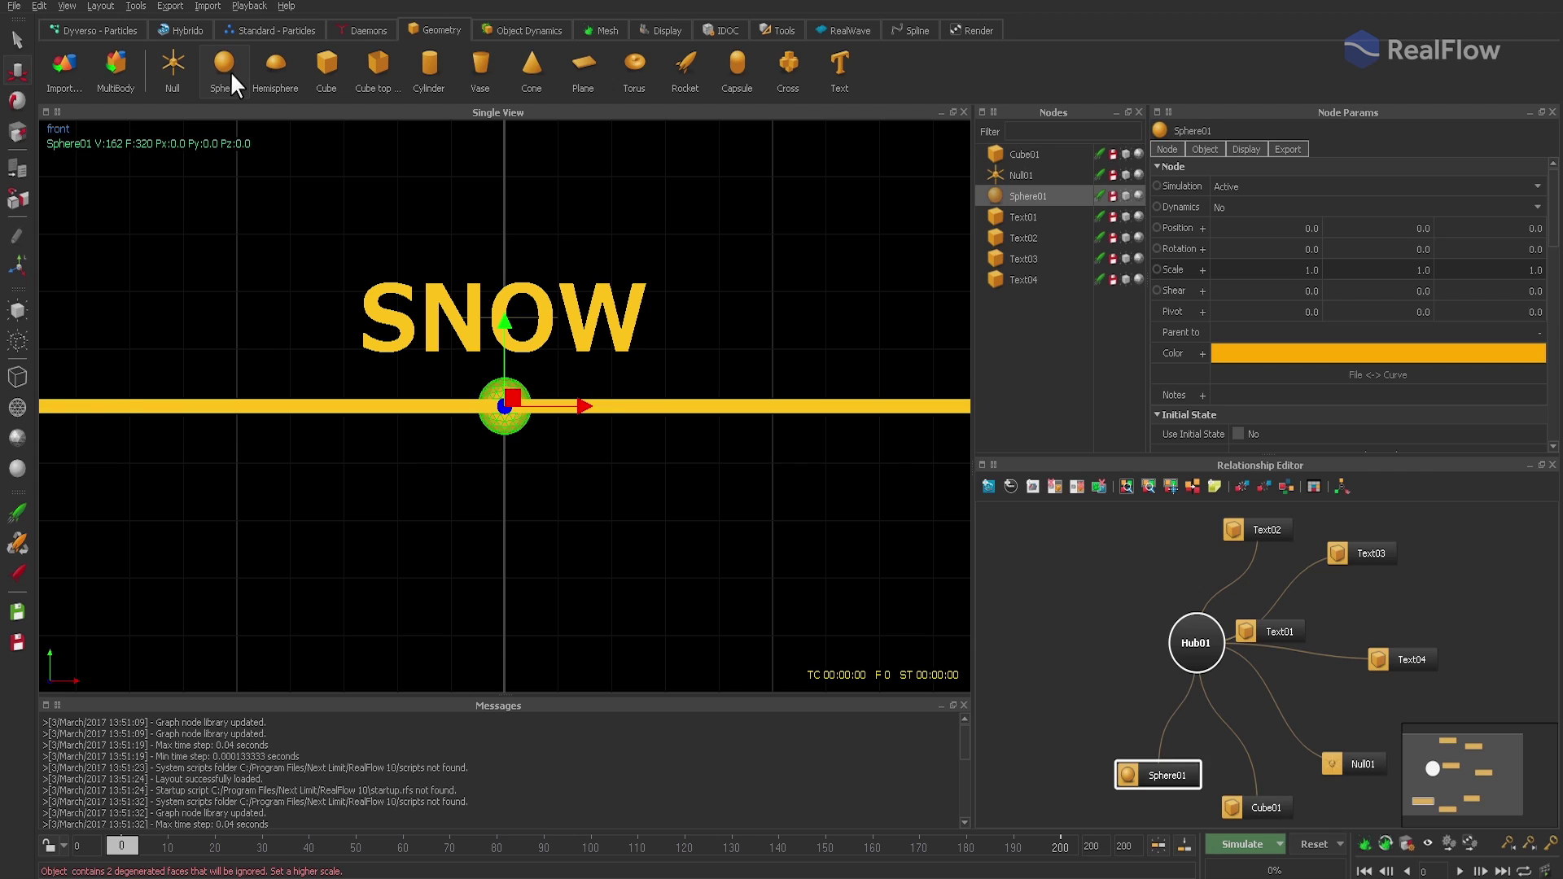
click(18, 133)
drag(508, 409, 311, 313)
click(18, 70)
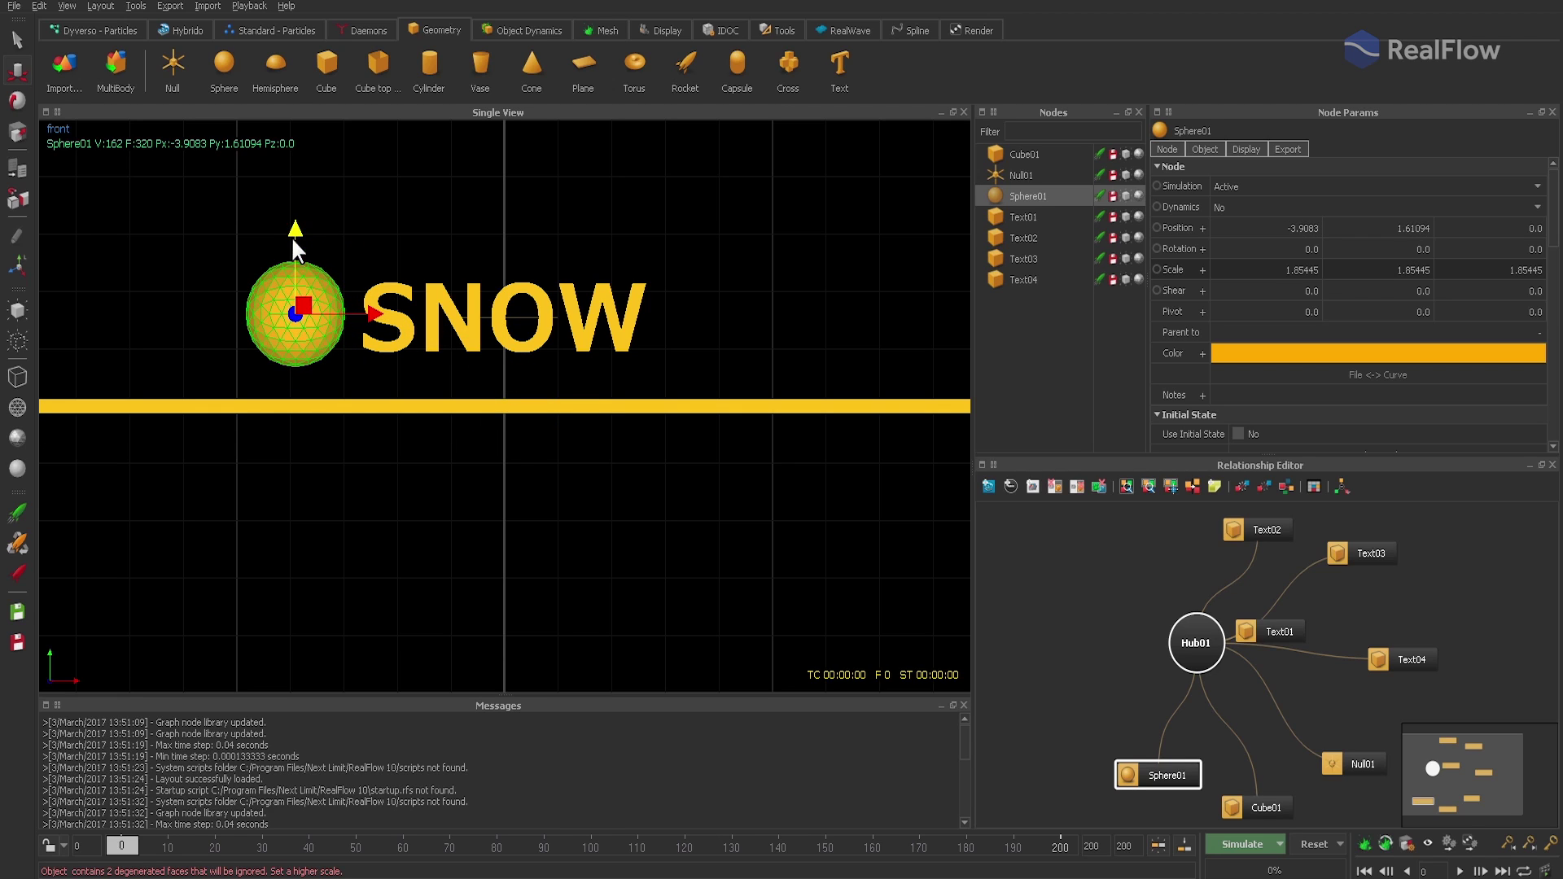
drag(293, 236, 293, 237)
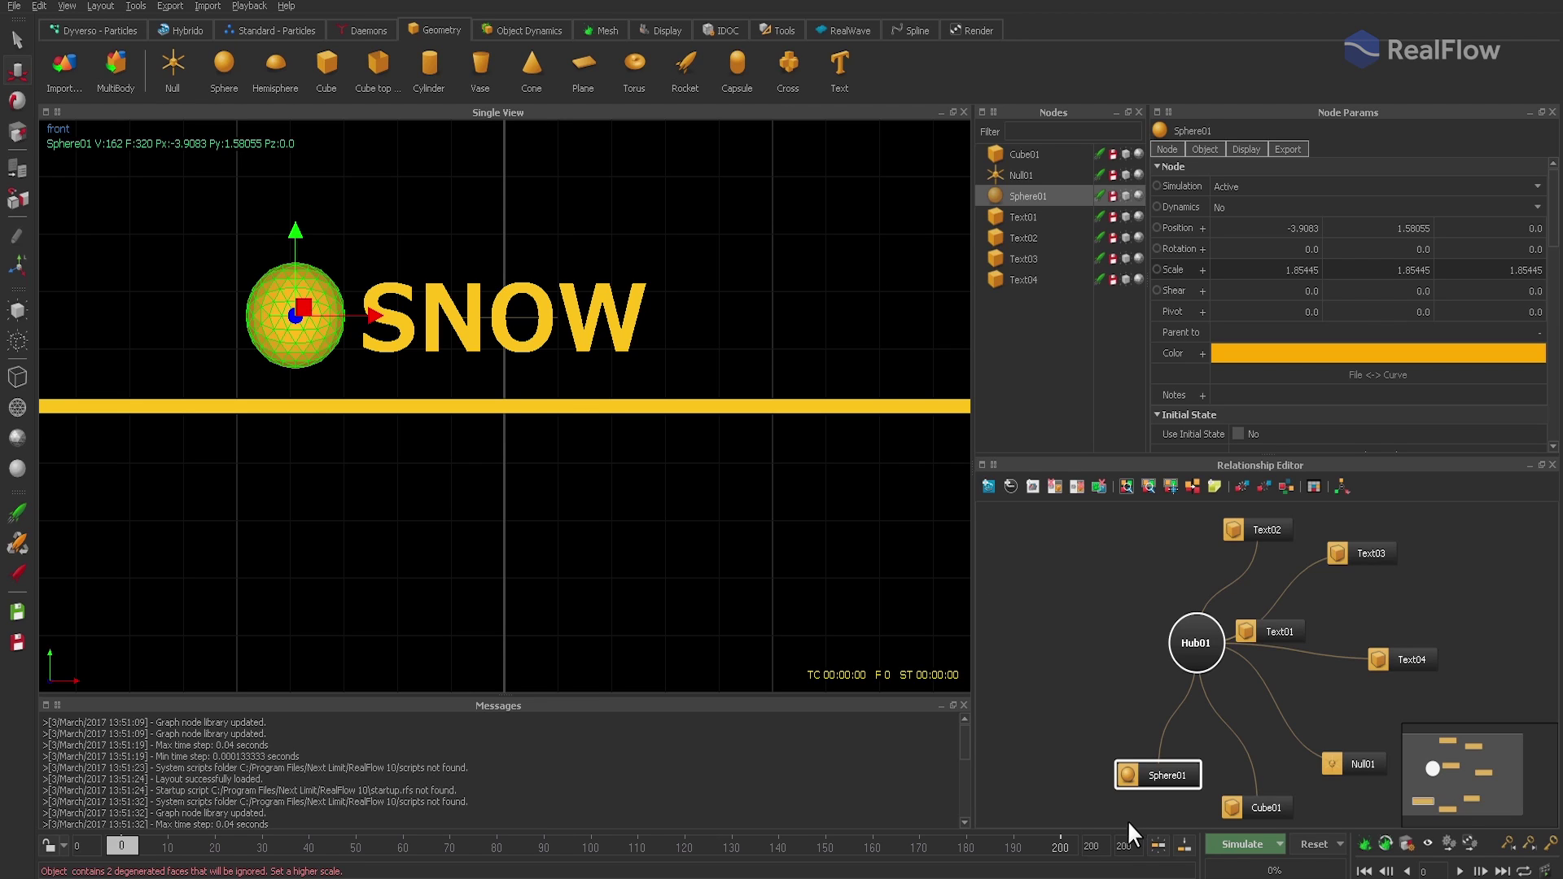
Step: Set the end frame to 160 and keyframe the sphere moving to X 2.9 by frame 160
double_click(1124, 846)
text(160)
key(Return)
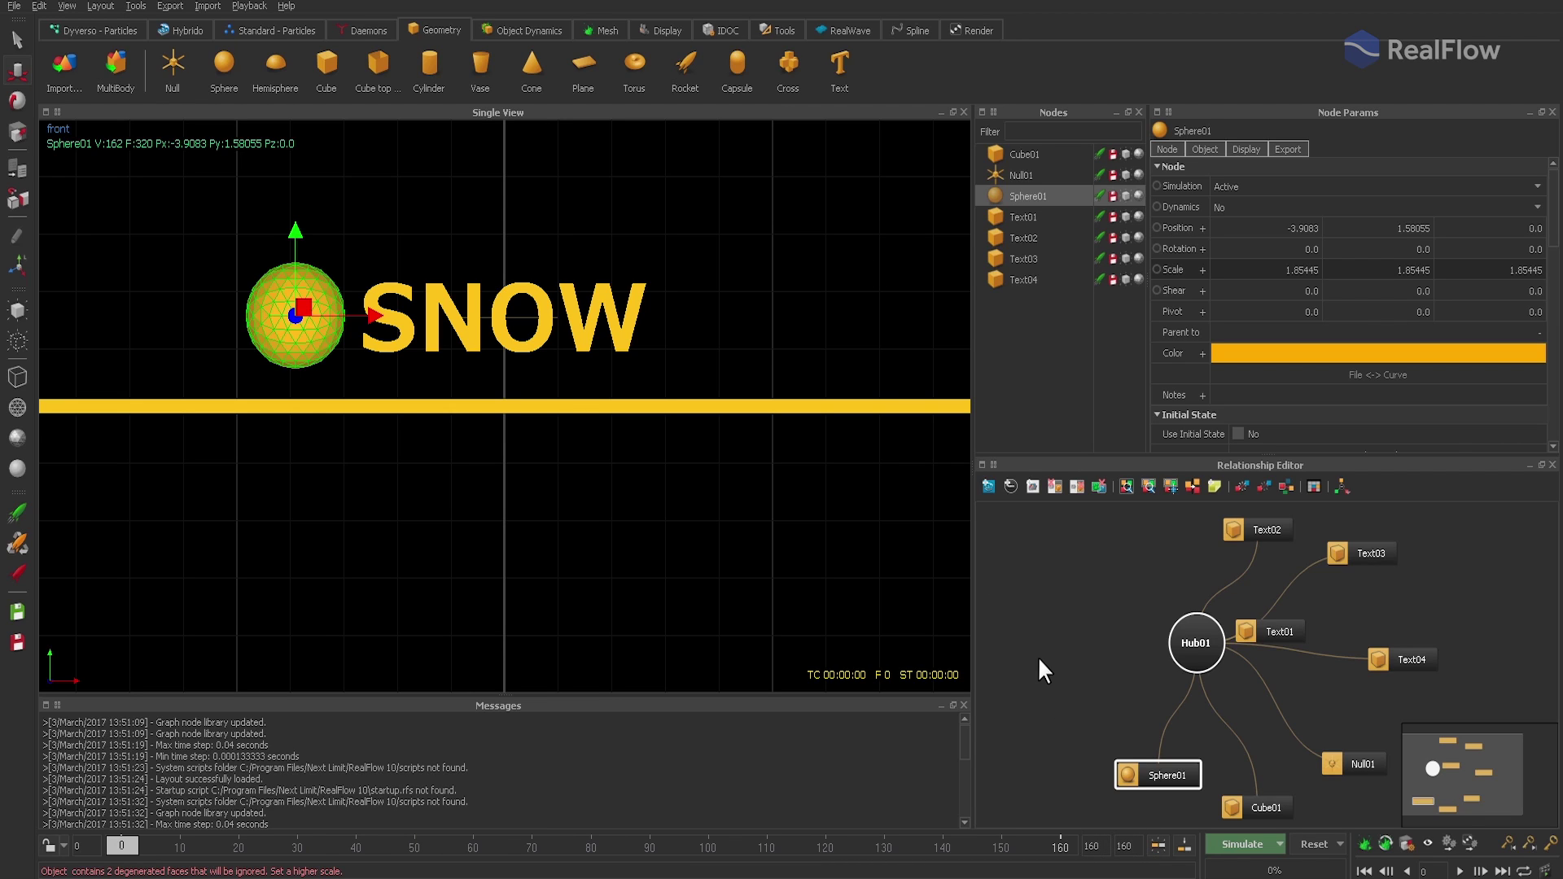
click(1157, 228)
drag(122, 846, 1133, 842)
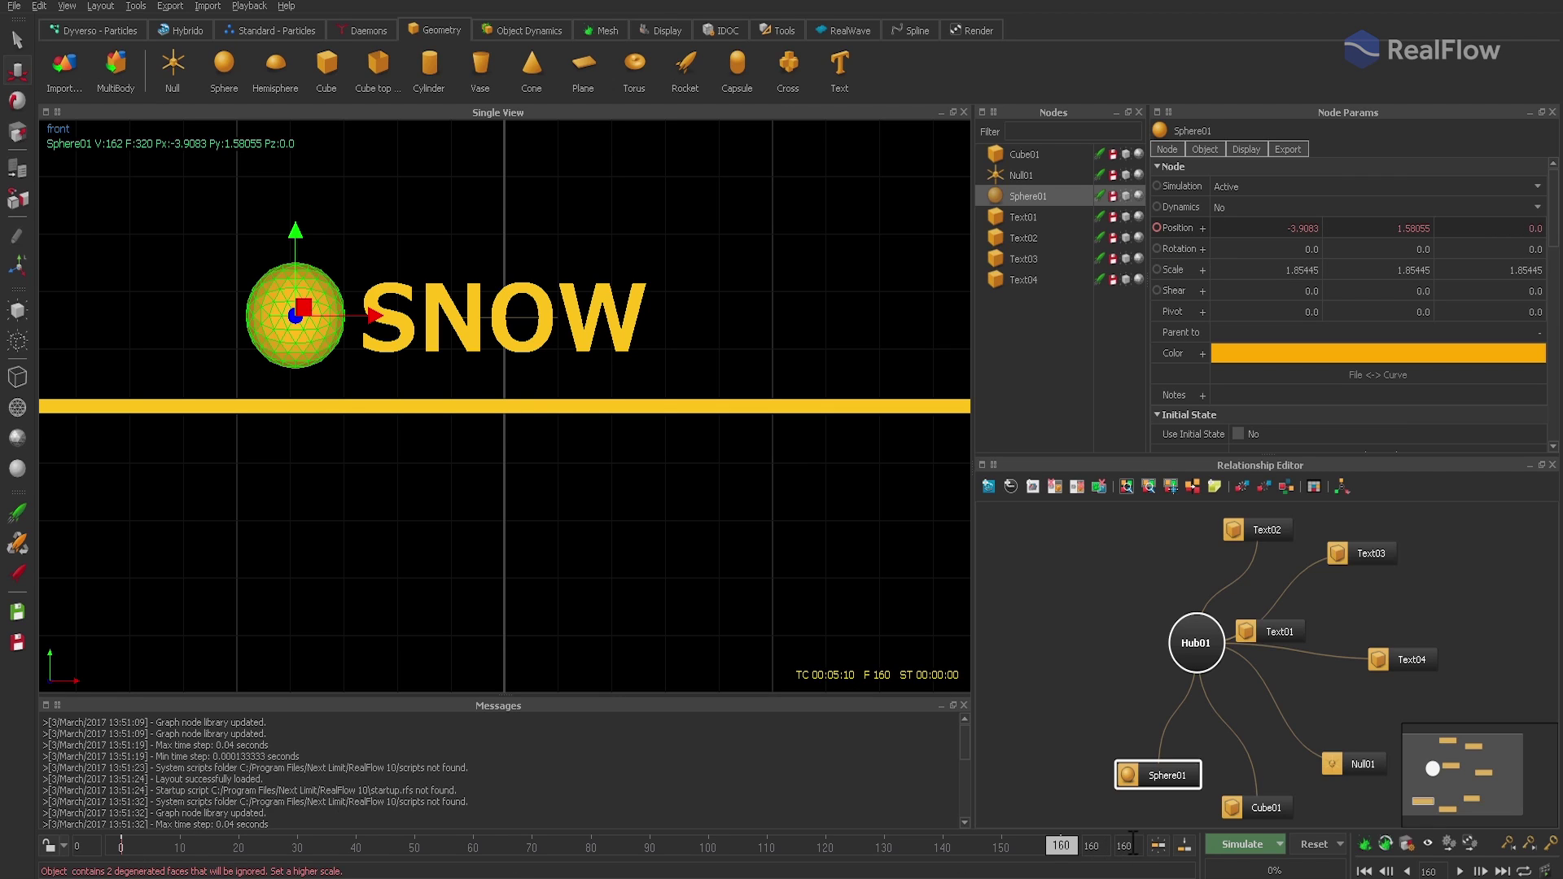
drag(372, 316, 736, 314)
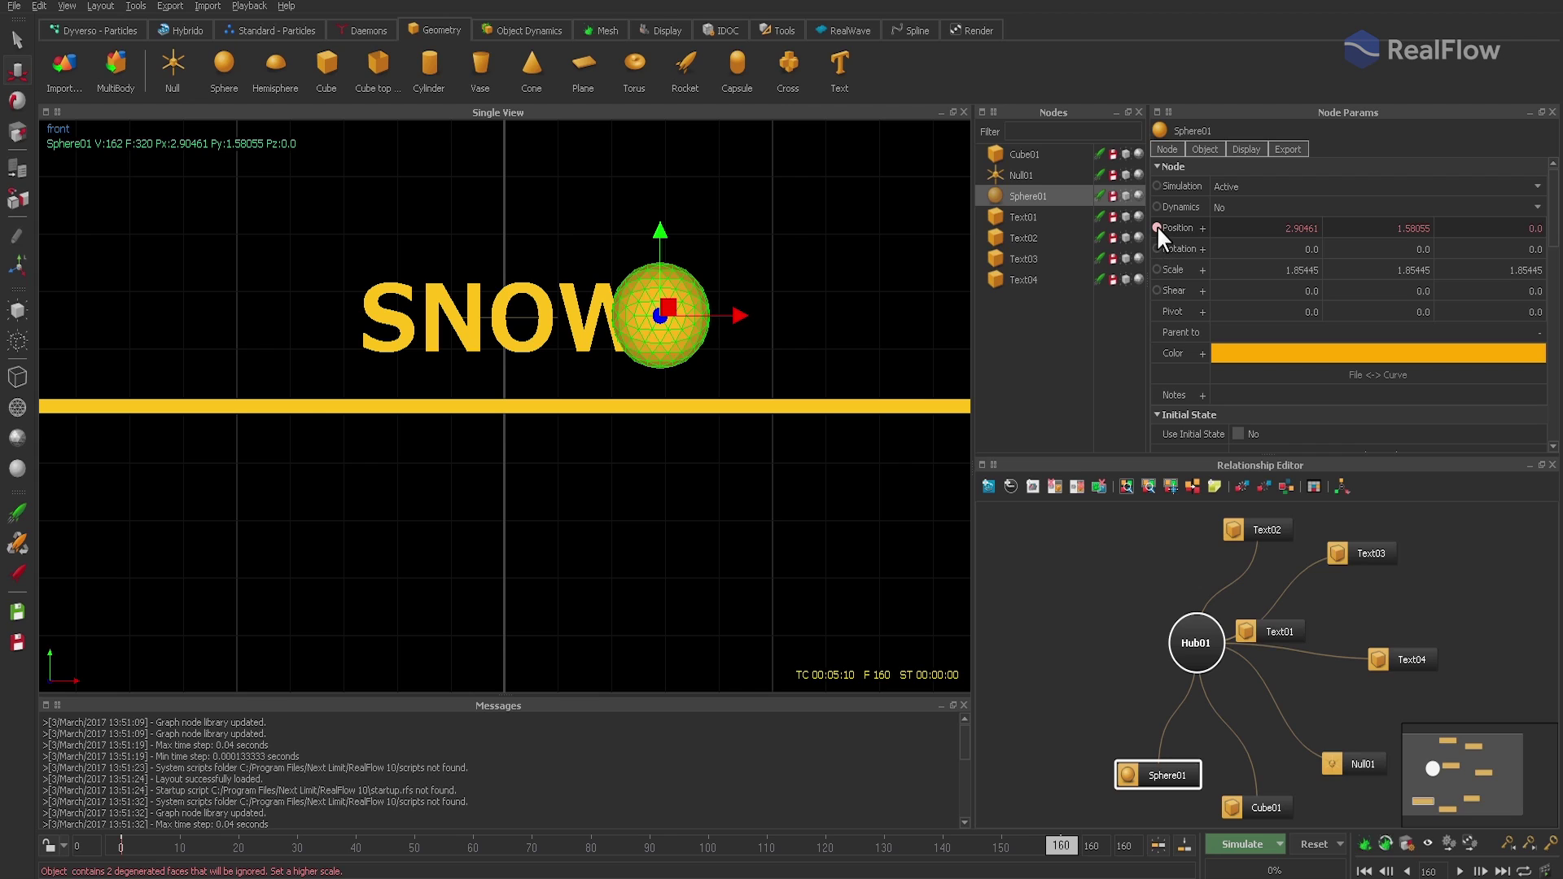
drag(1060, 847, 1110, 832)
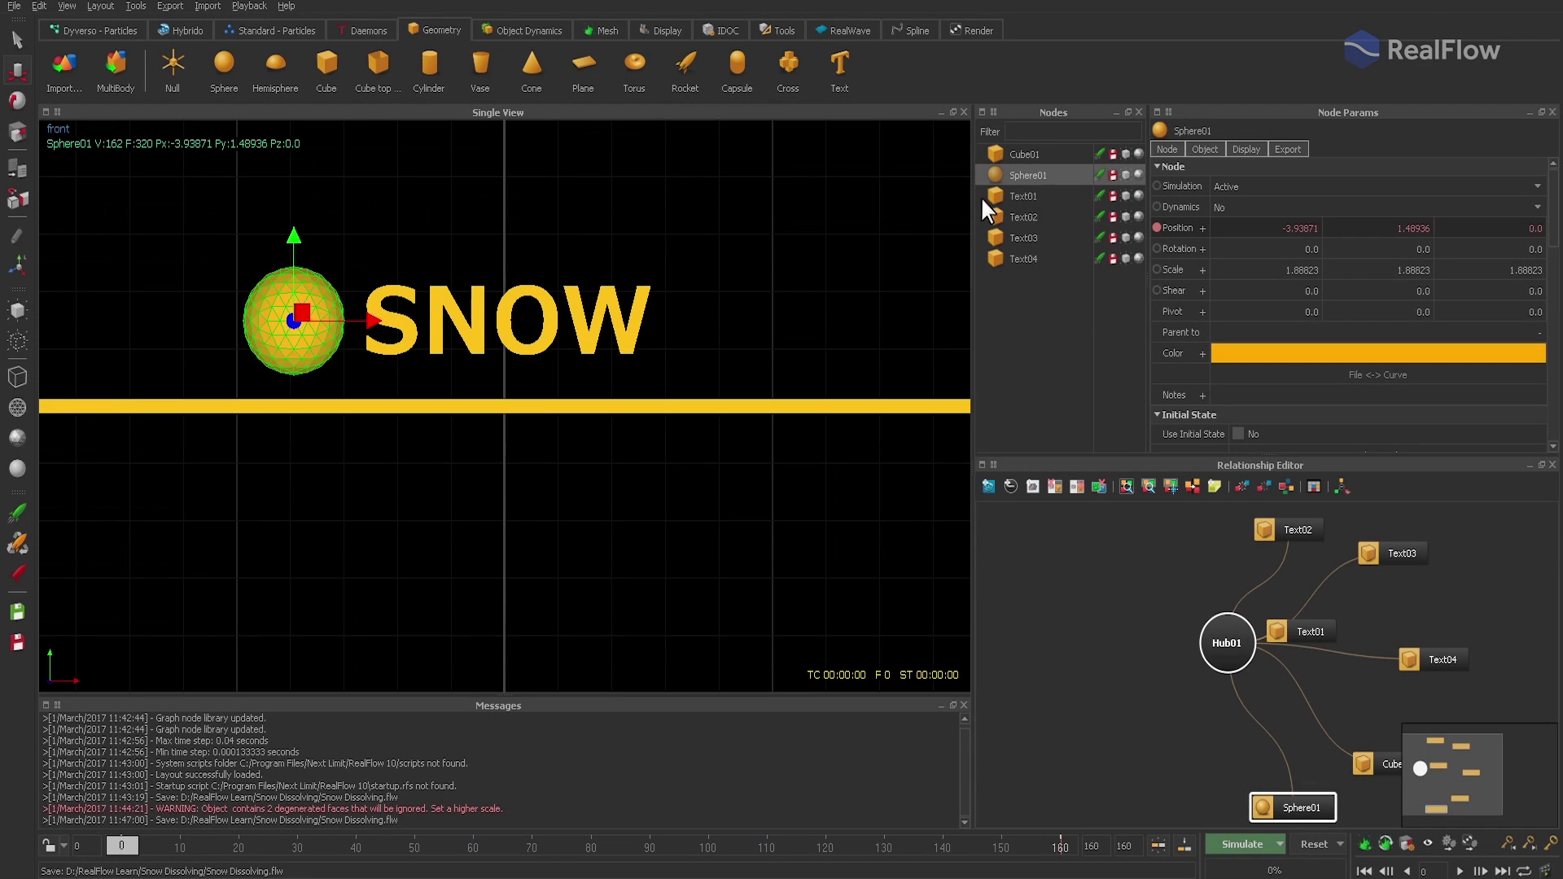
Step: Create a Dyverso domain with a fill emitter for Text01 and clone the emitter three times
click(1025, 196)
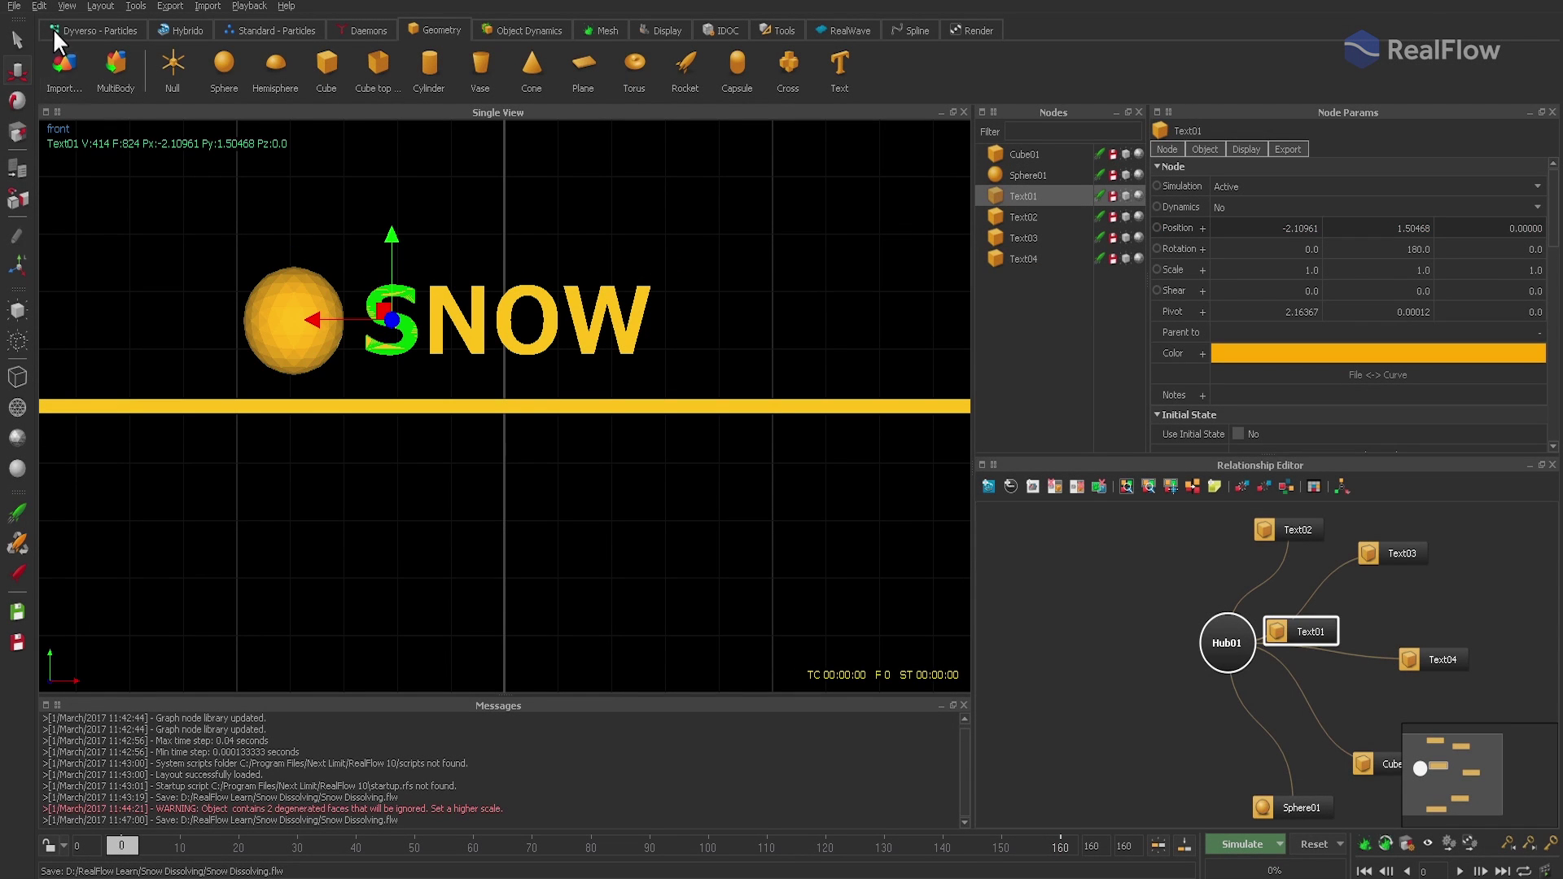
click(90, 33)
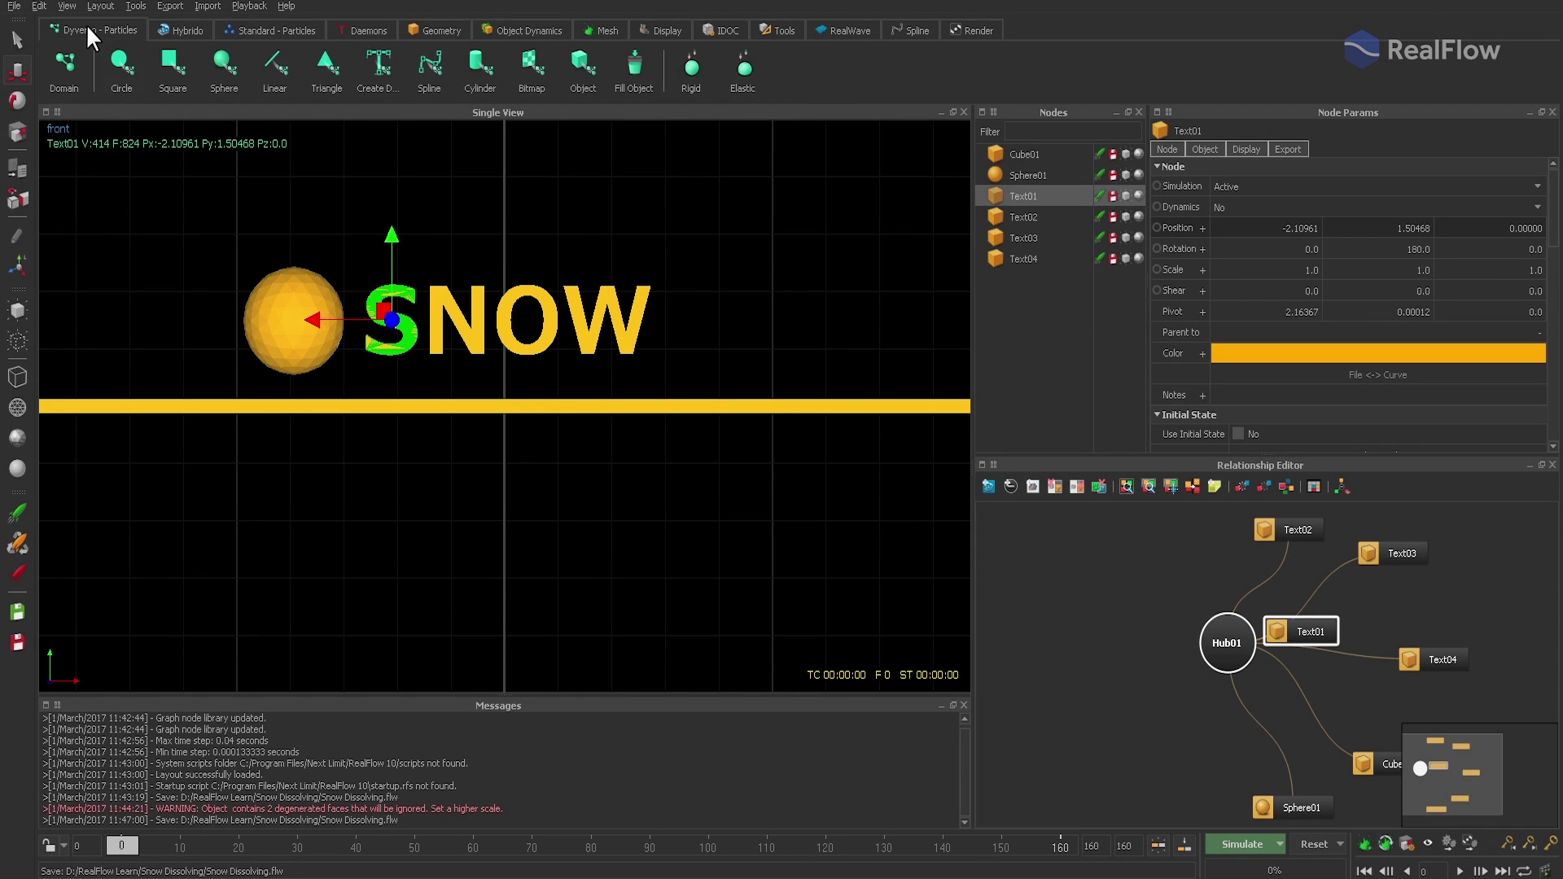
click(629, 69)
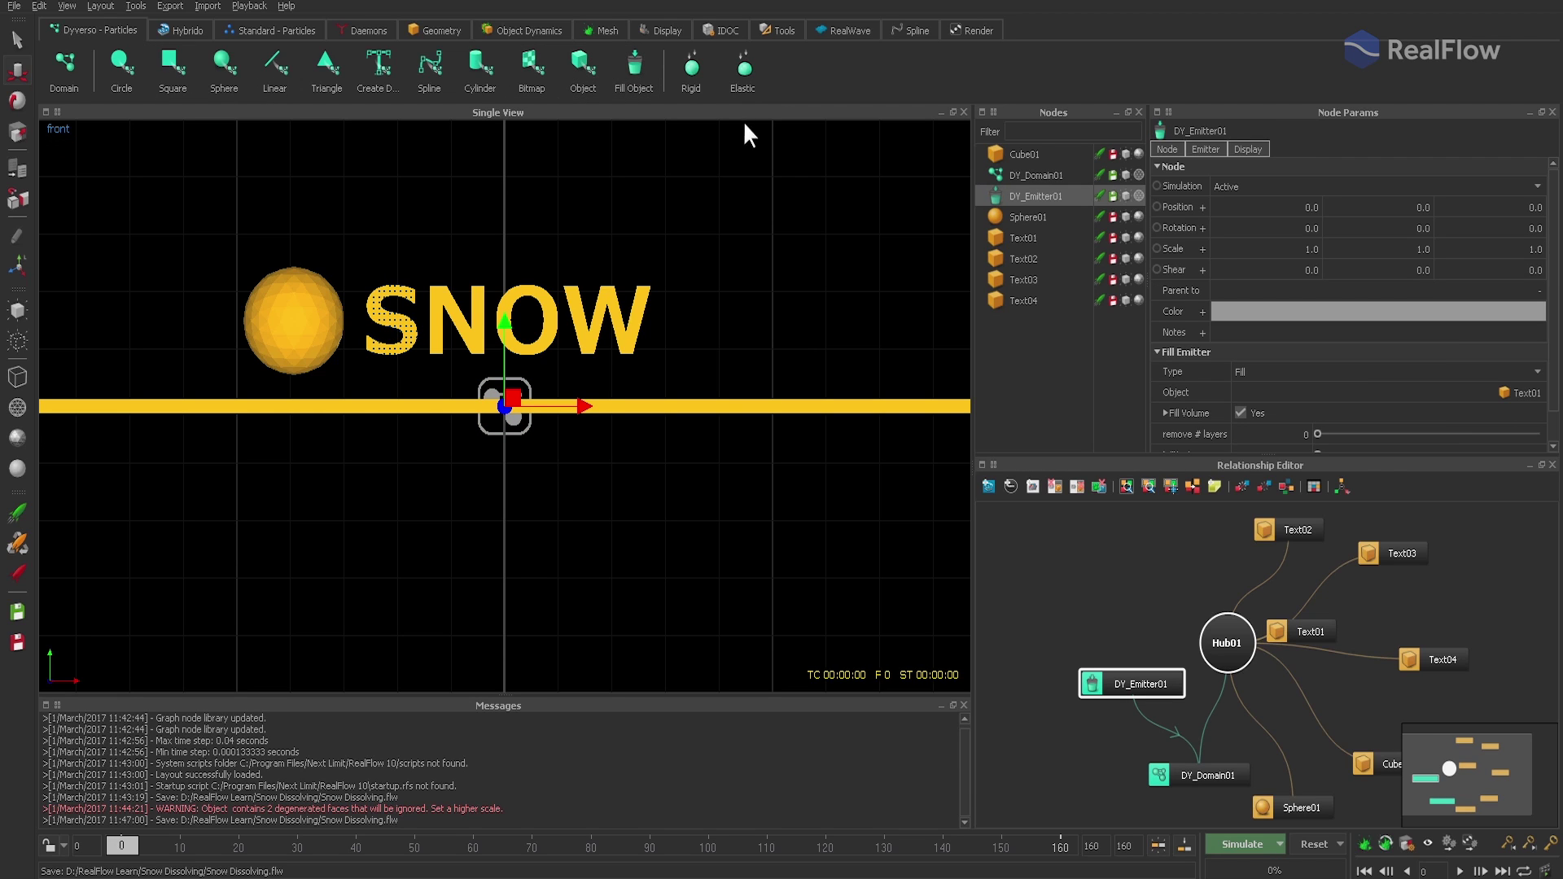
click(39, 6)
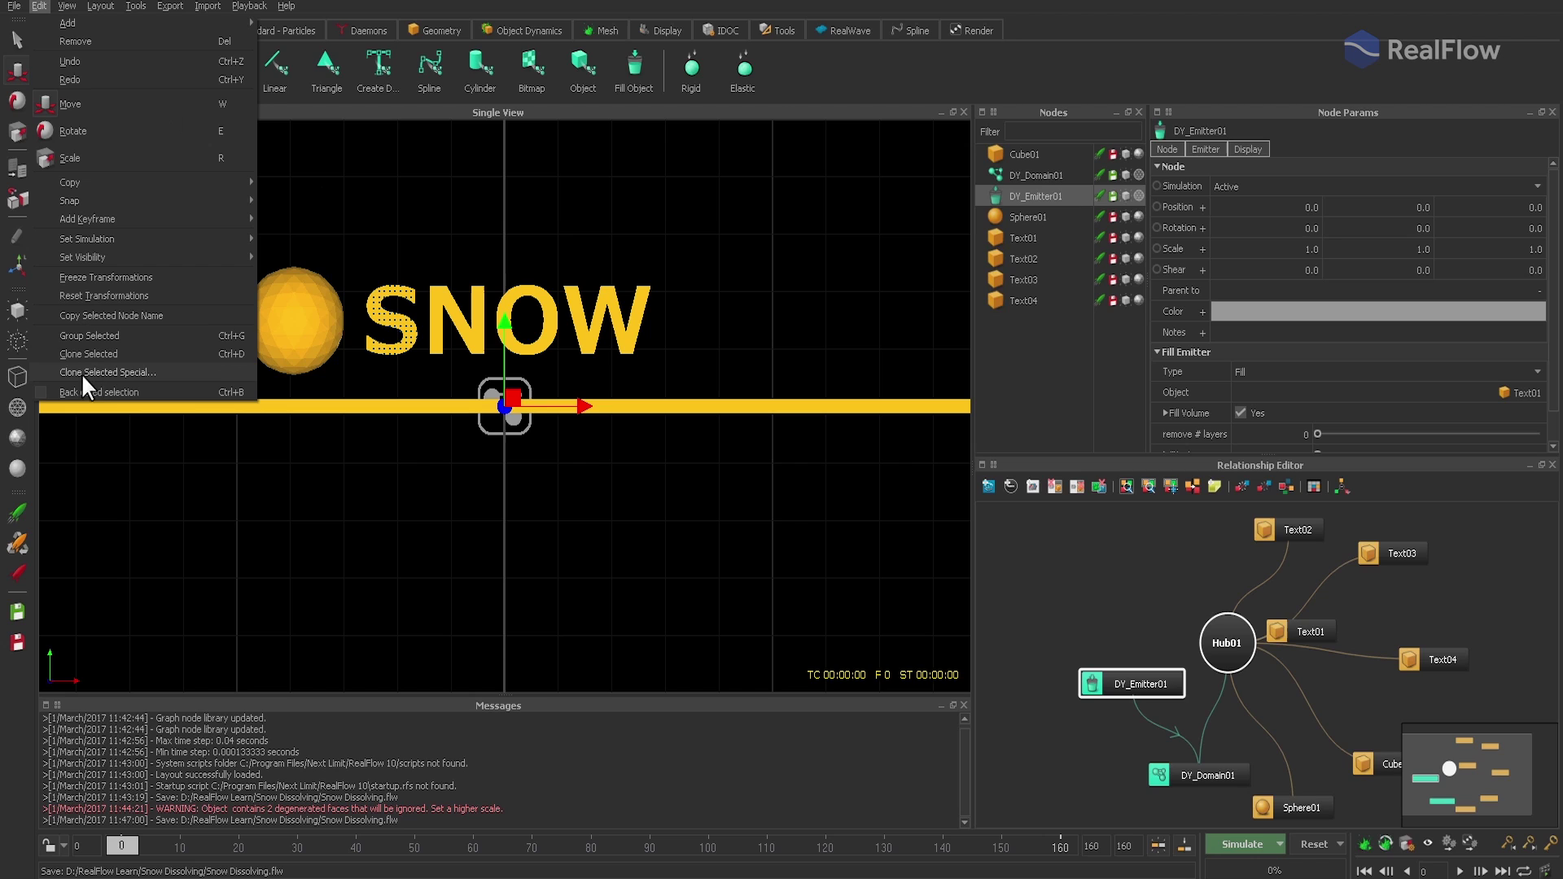
click(223, 353)
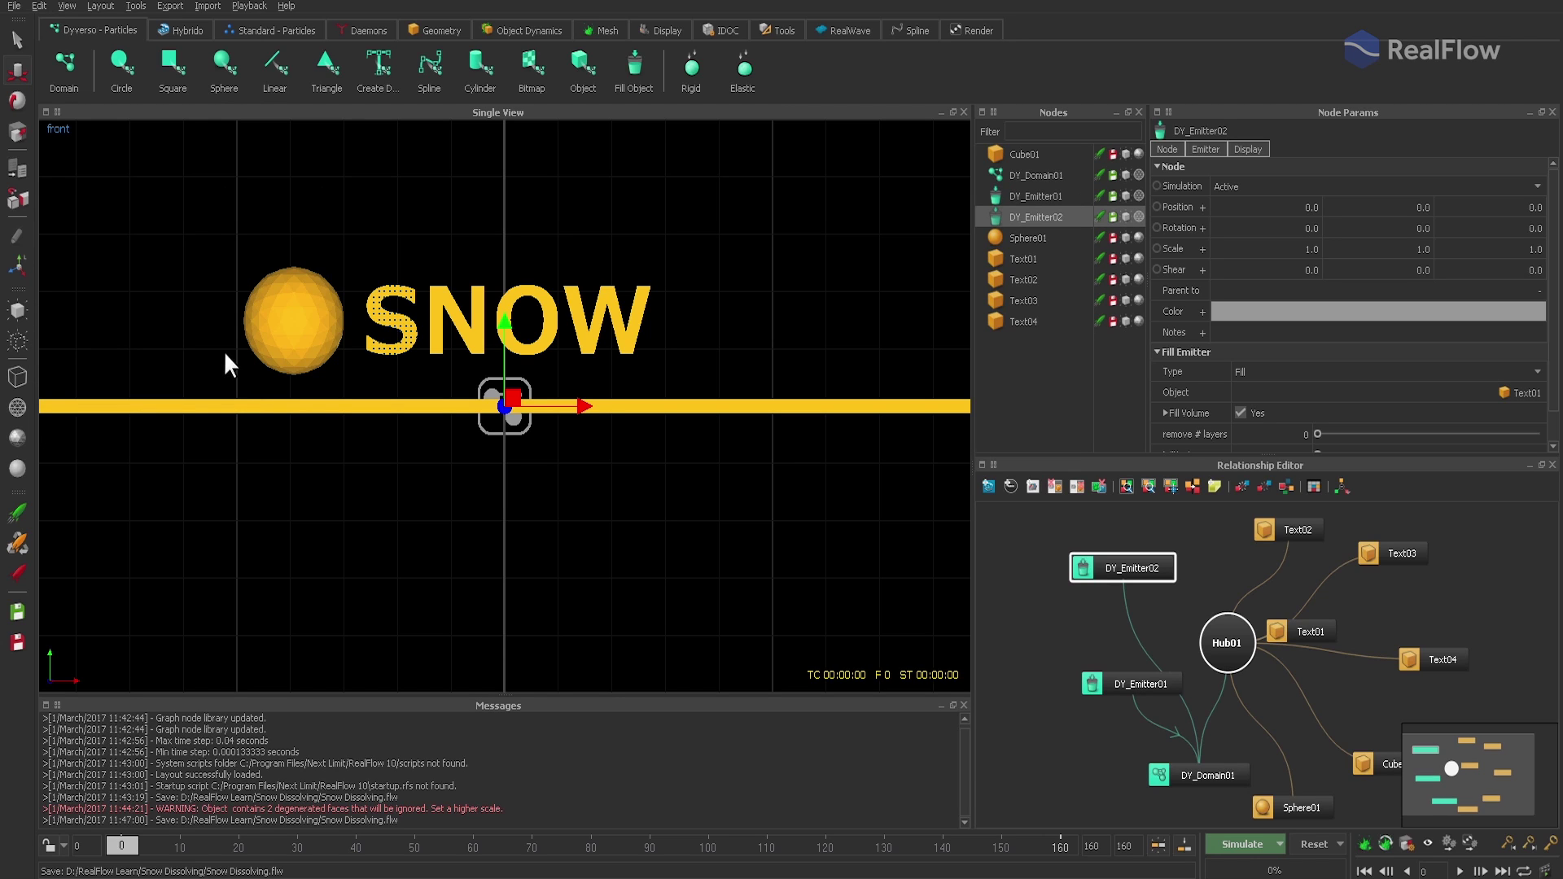
Step: Set DY_Emitter02, 03 and 04 to fill Text02, Text03 and Text04
click(1028, 196)
click(1036, 218)
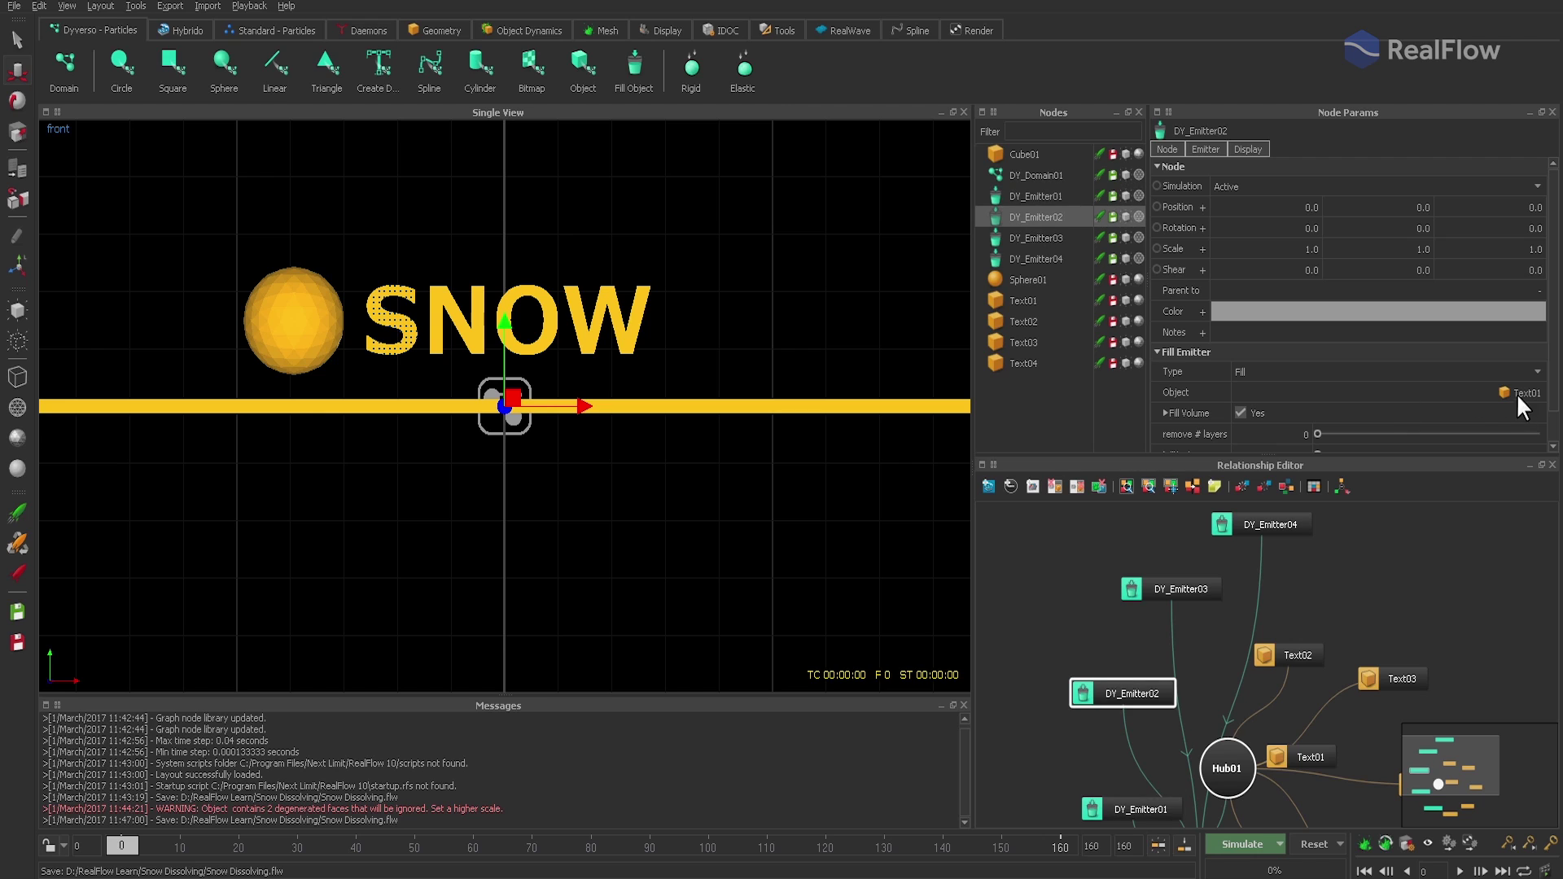
click(1516, 394)
click(1466, 287)
click(1488, 406)
click(1036, 237)
click(1491, 393)
click(1433, 310)
click(1466, 406)
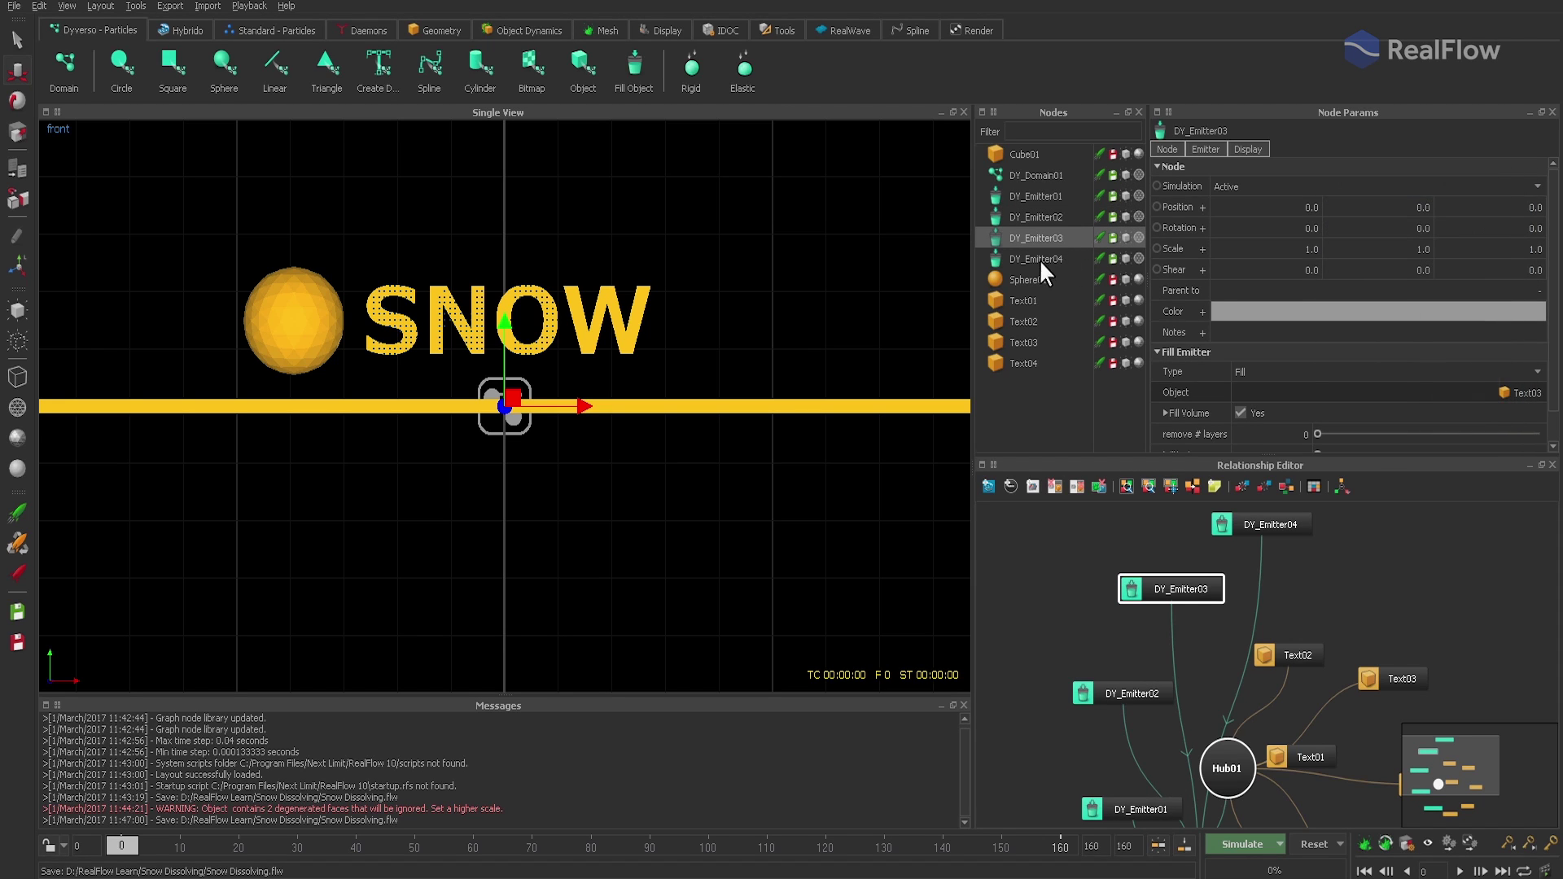
click(1036, 259)
click(1516, 394)
click(1383, 325)
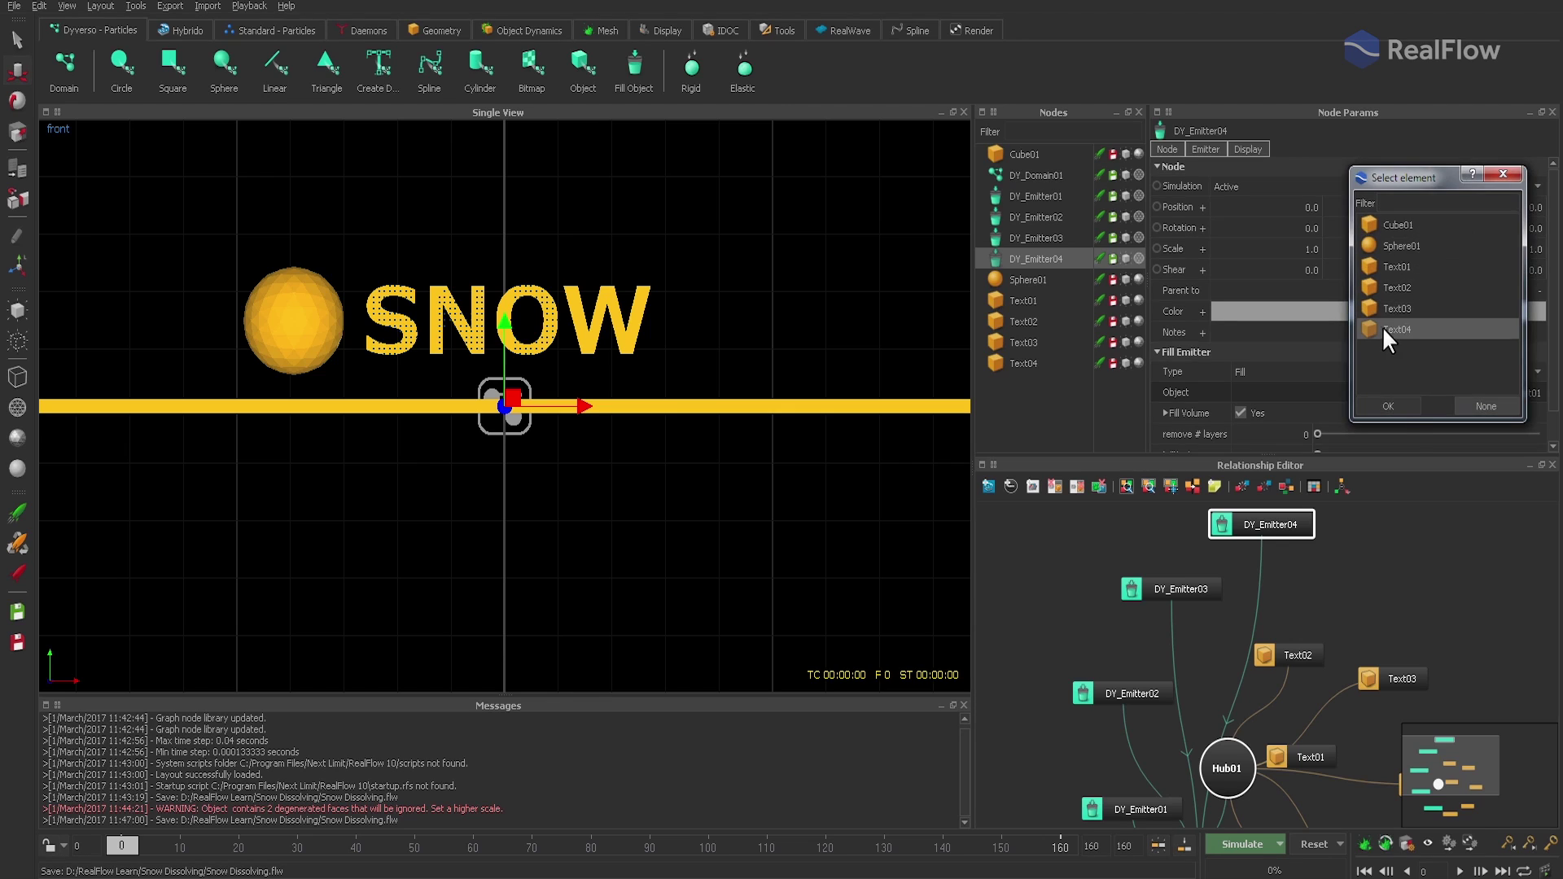
click(1394, 402)
click(1036, 176)
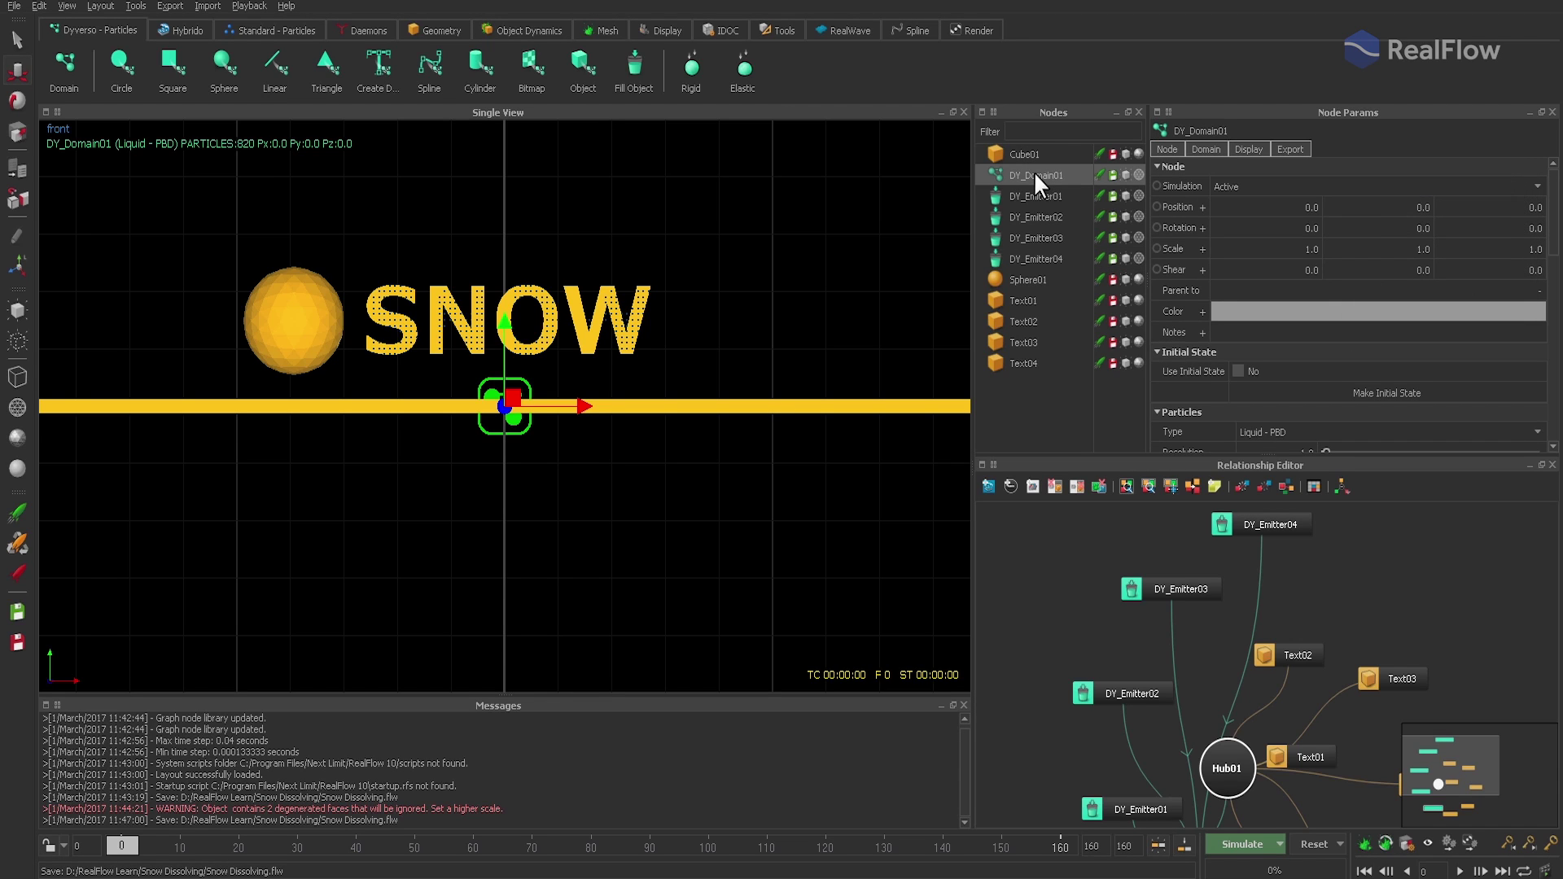
Step: Make DY_Domain01 Granular: friction 0.3, static 0.7, cohesion 0.3, roughness 0.05, stacking 0.2, damping 0.9
click(1207, 149)
click(1318, 186)
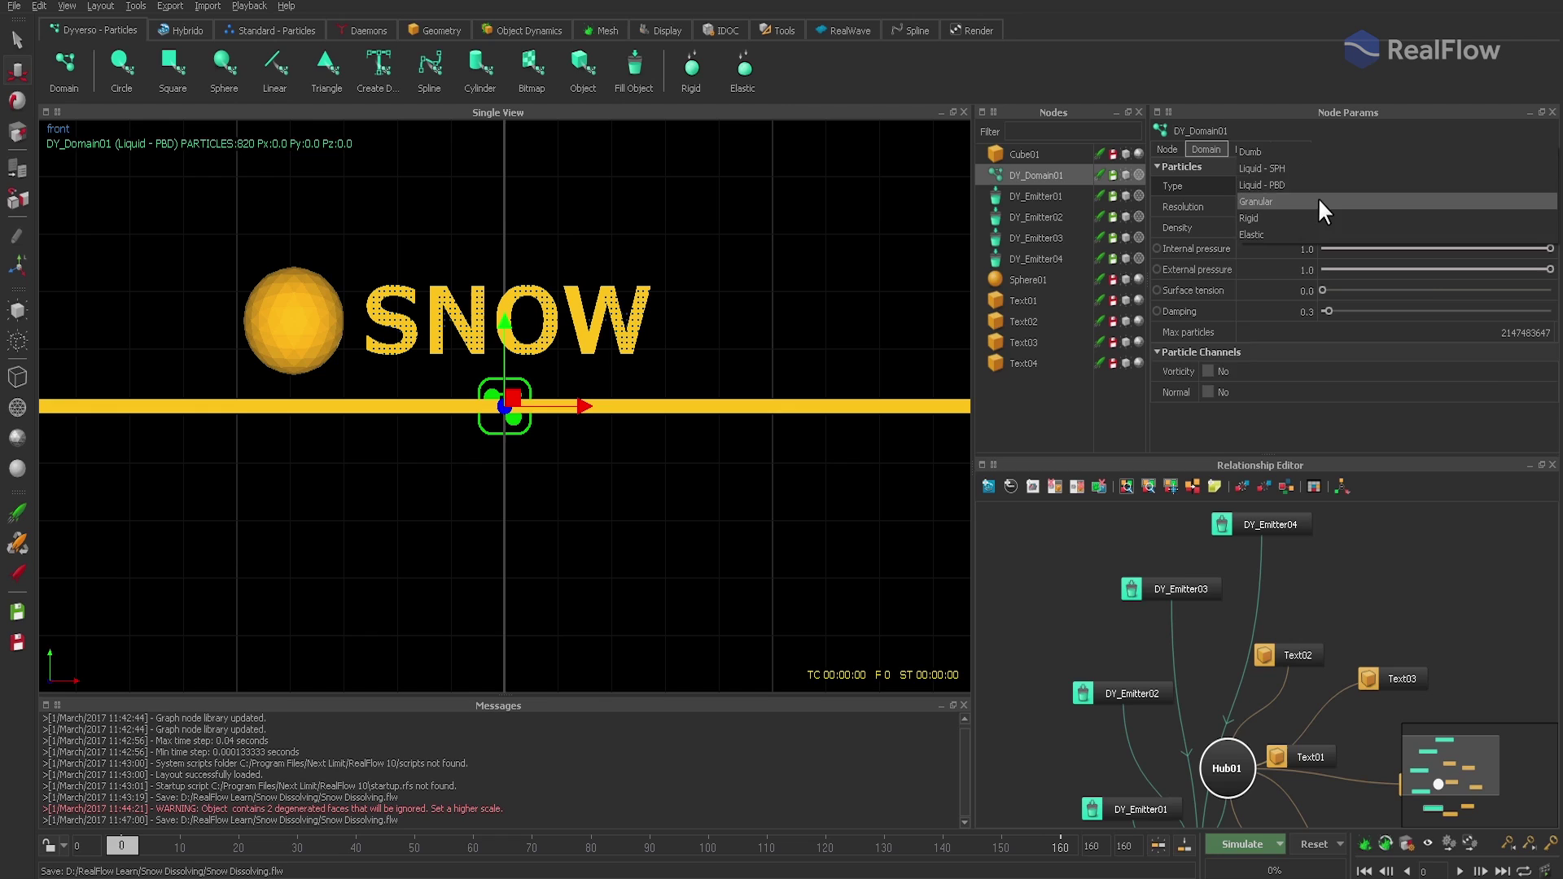
click(1317, 199)
double_click(1276, 269)
text(.3)
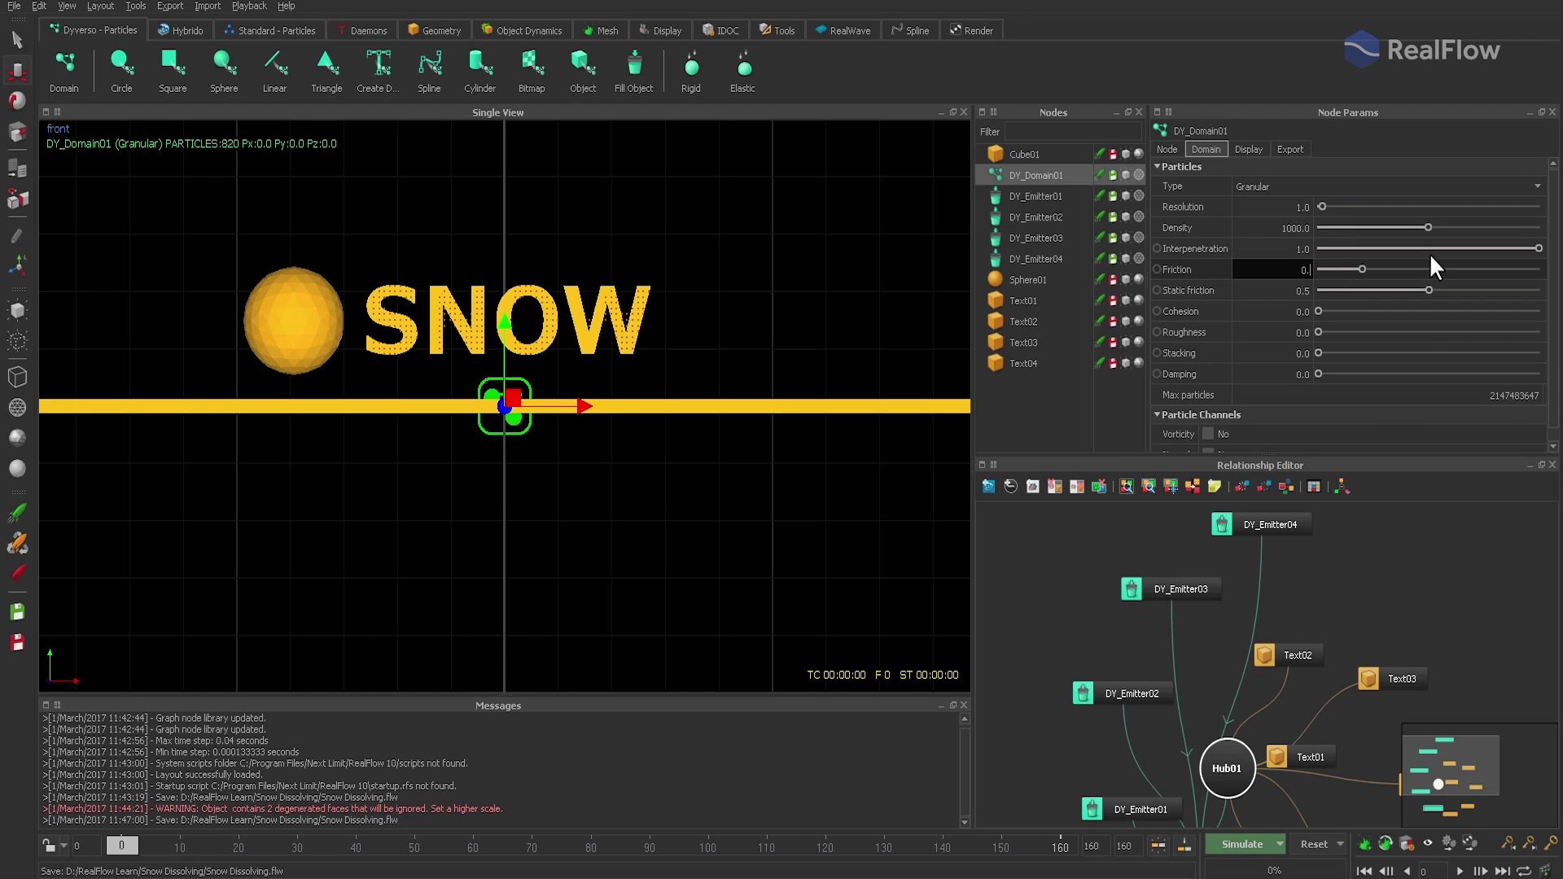
key(Tab)
text(.7)
key(Tab)
text(.3)
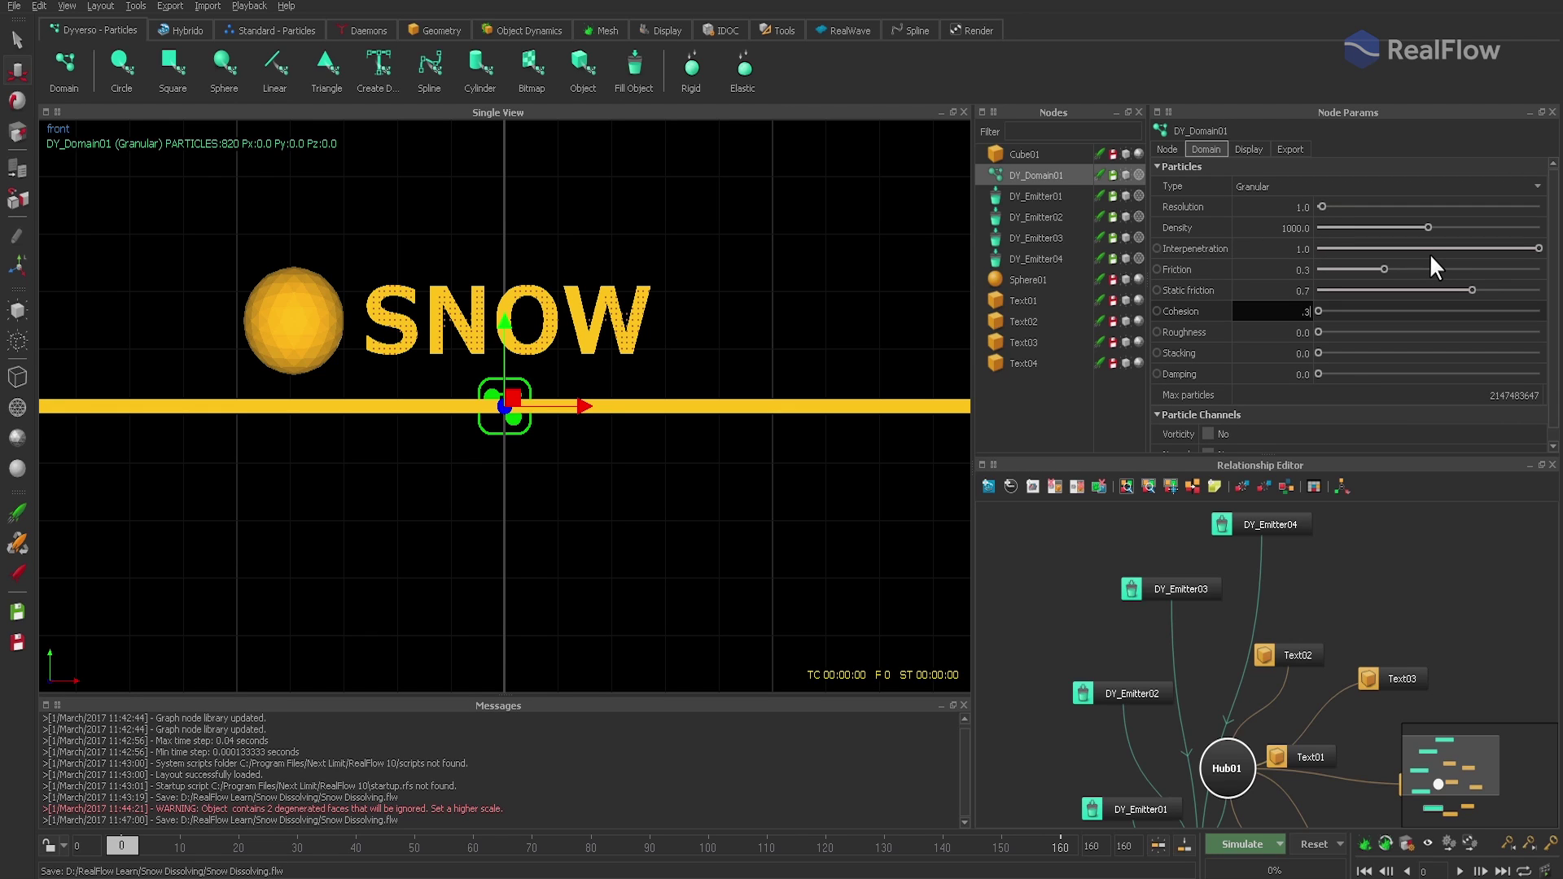
key(Tab)
text(.05)
key(Tab)
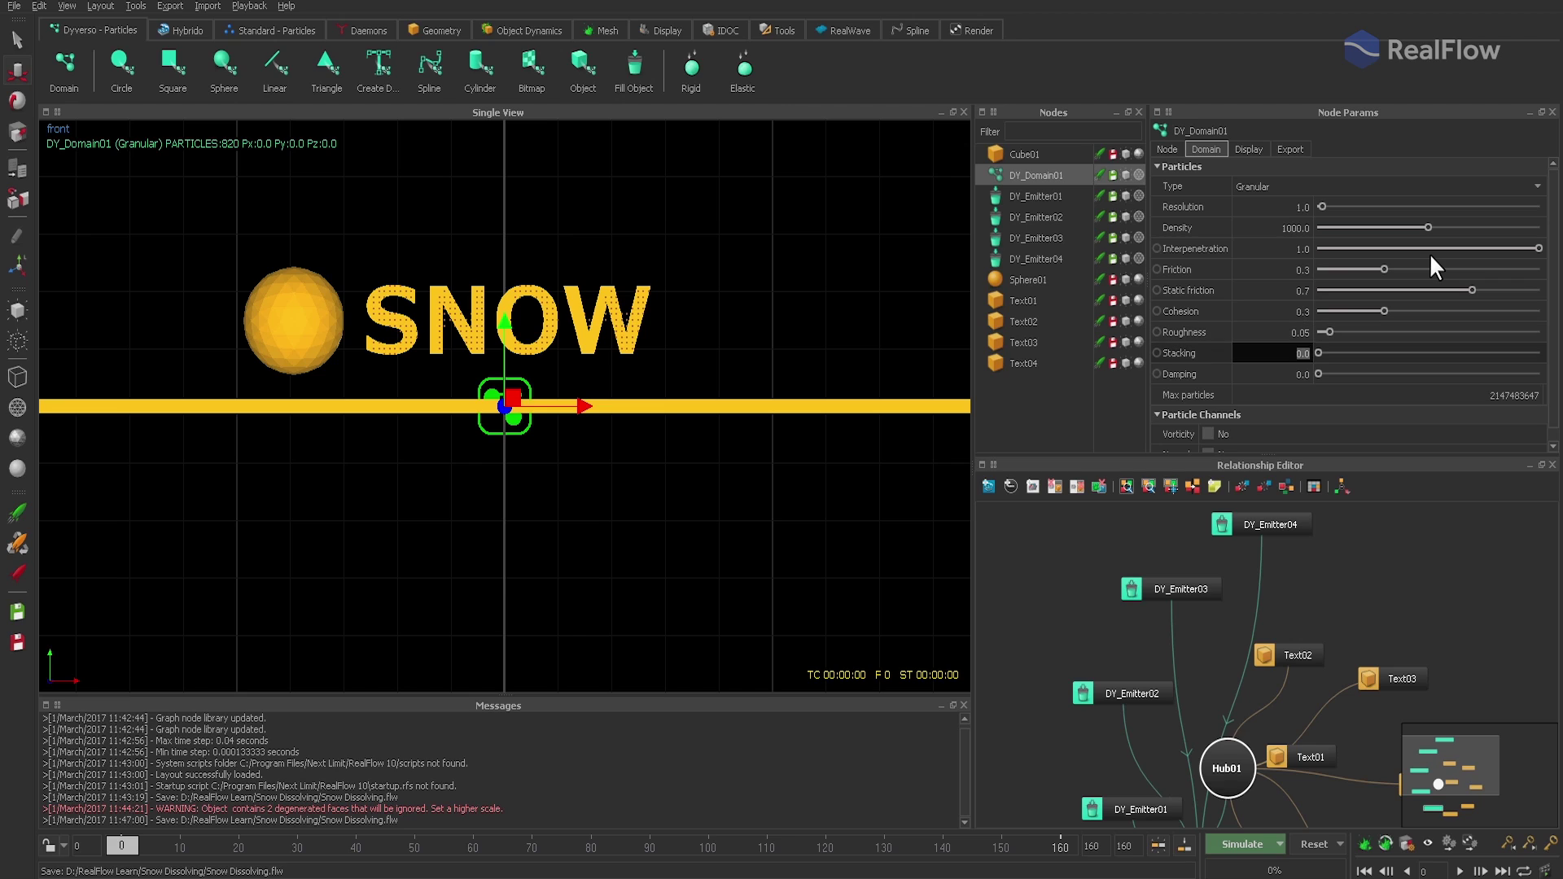
text(.2)
key(Tab)
text(.9)
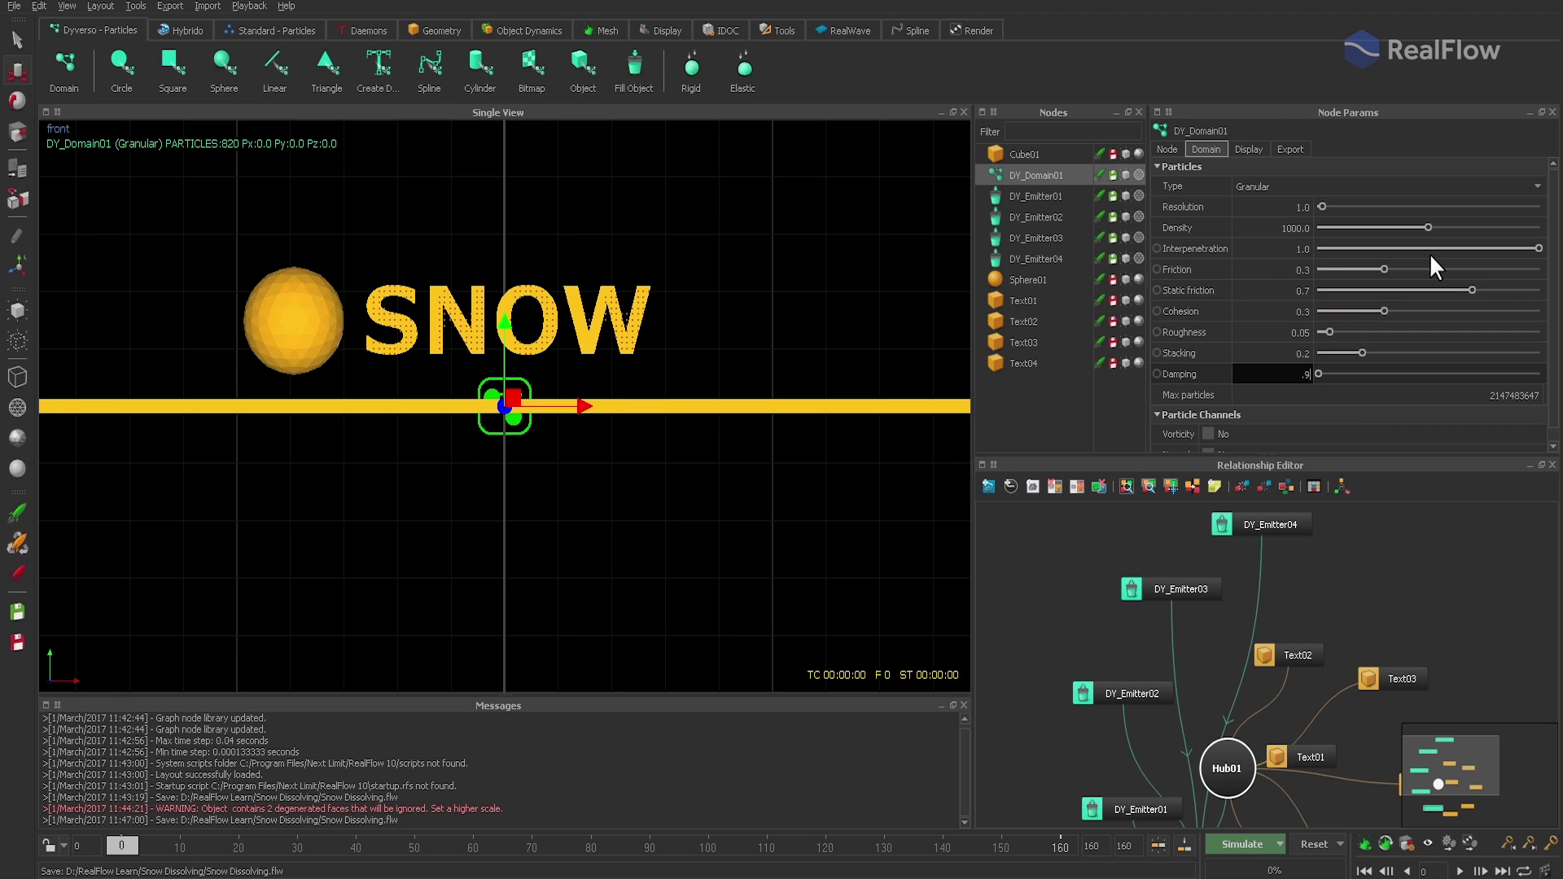
key(Return)
Step: Set the particle range colour gradient to blue, light blue at 50, and white
click(1247, 150)
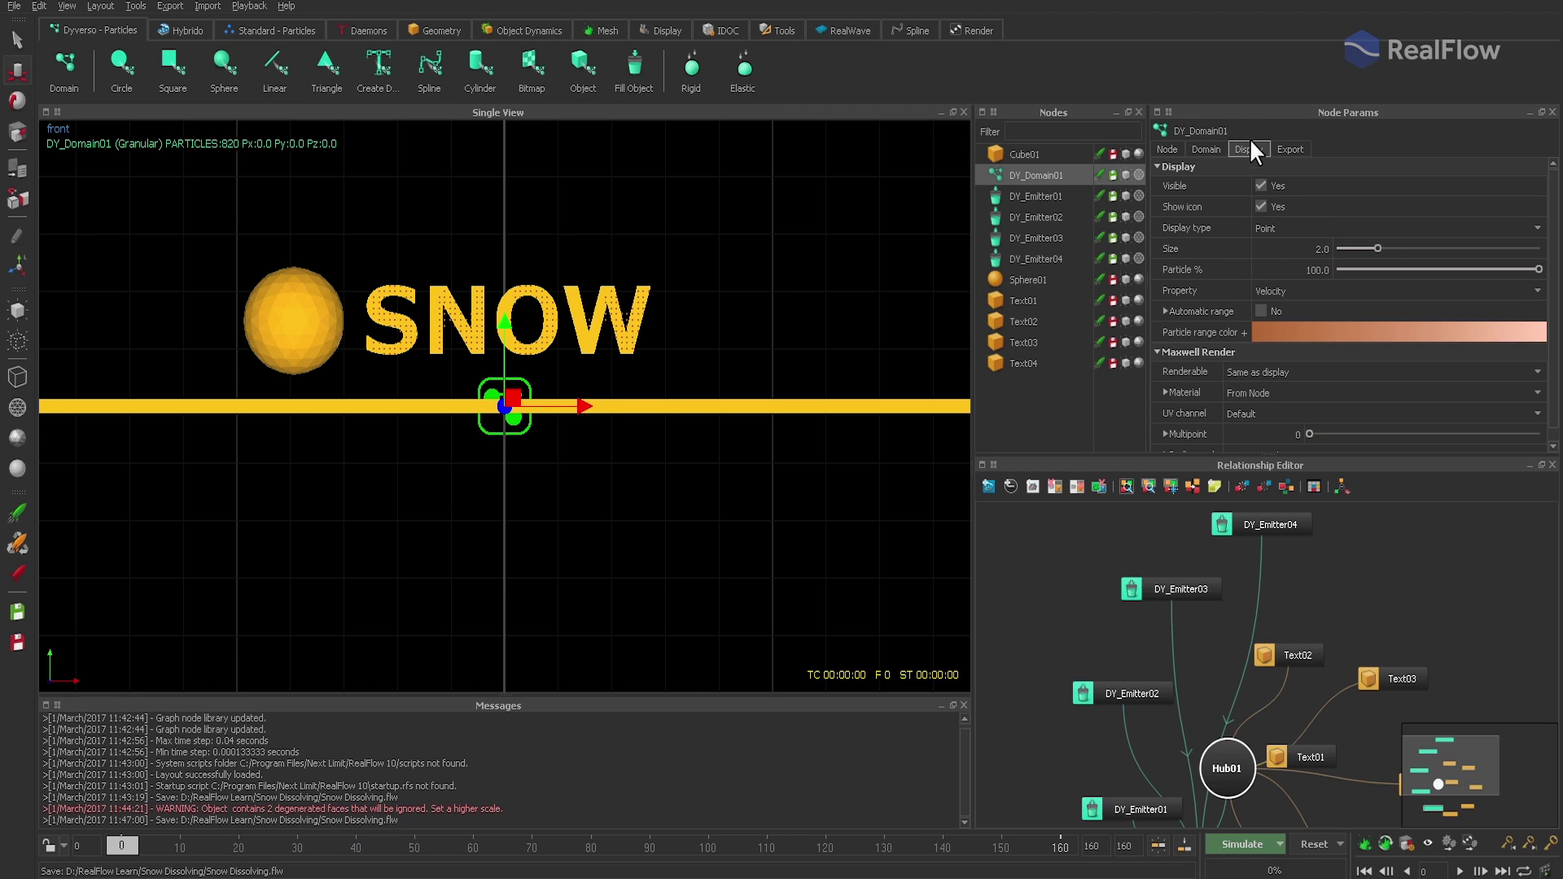
click(1241, 334)
click(1264, 374)
click(1418, 394)
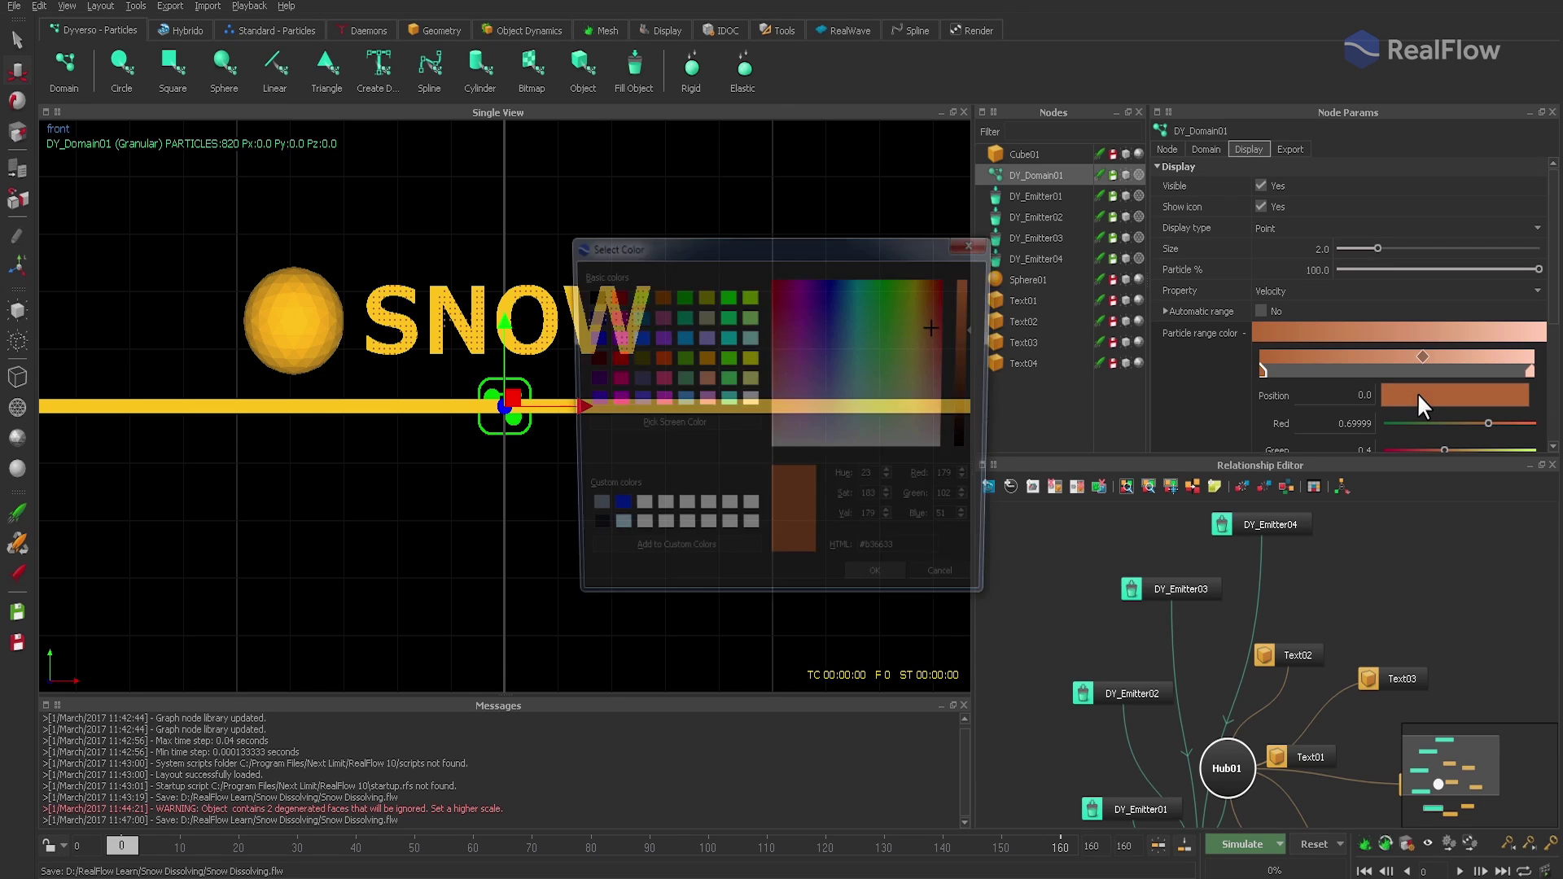
click(610, 511)
click(887, 583)
click(1397, 370)
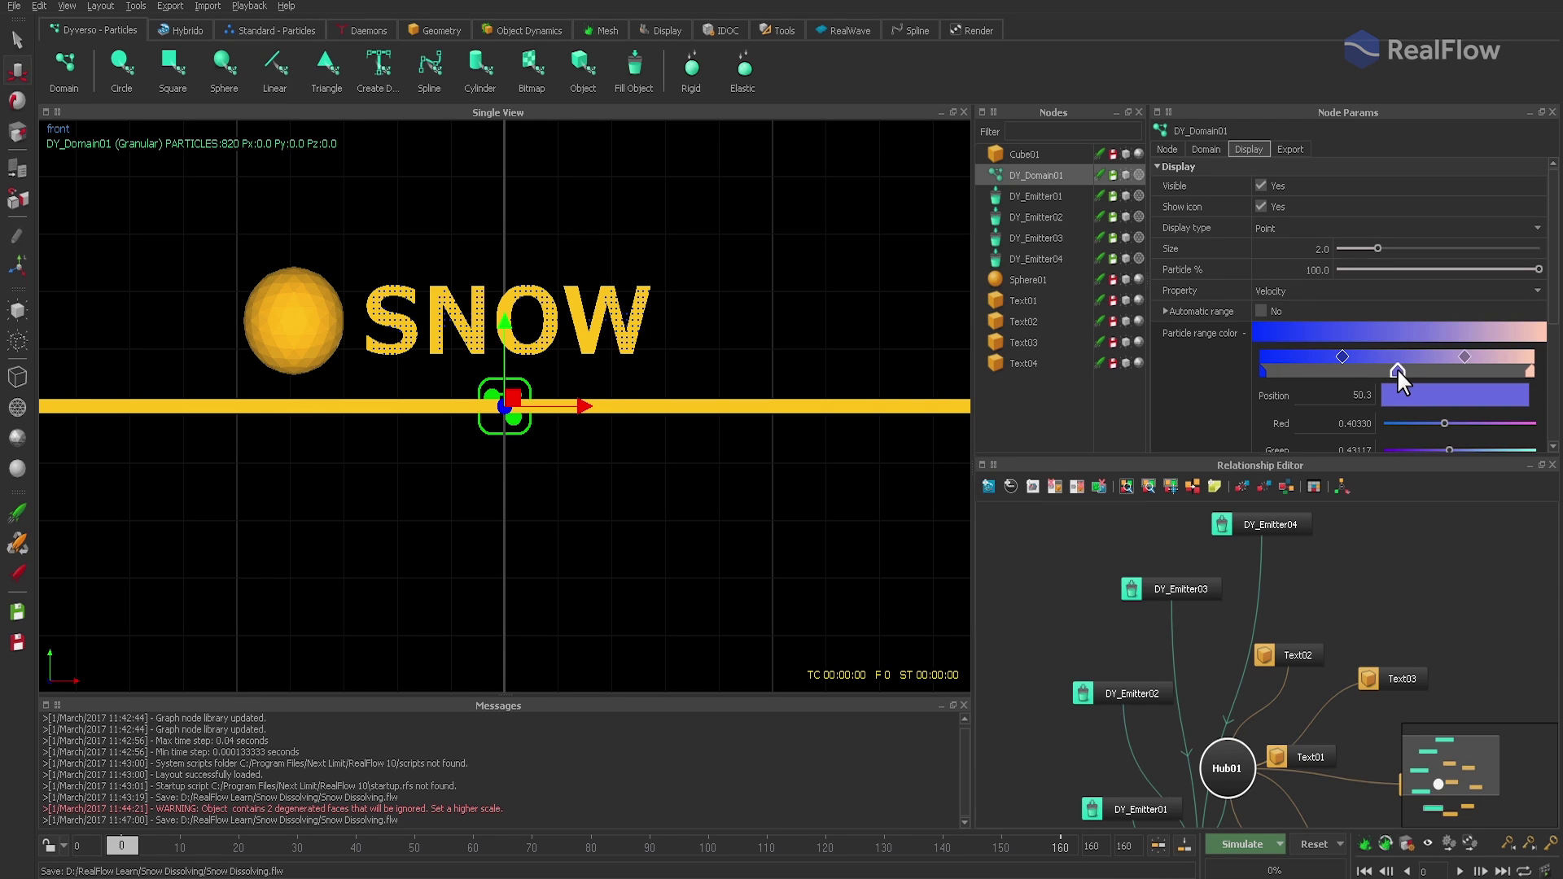
click(1406, 397)
click(590, 529)
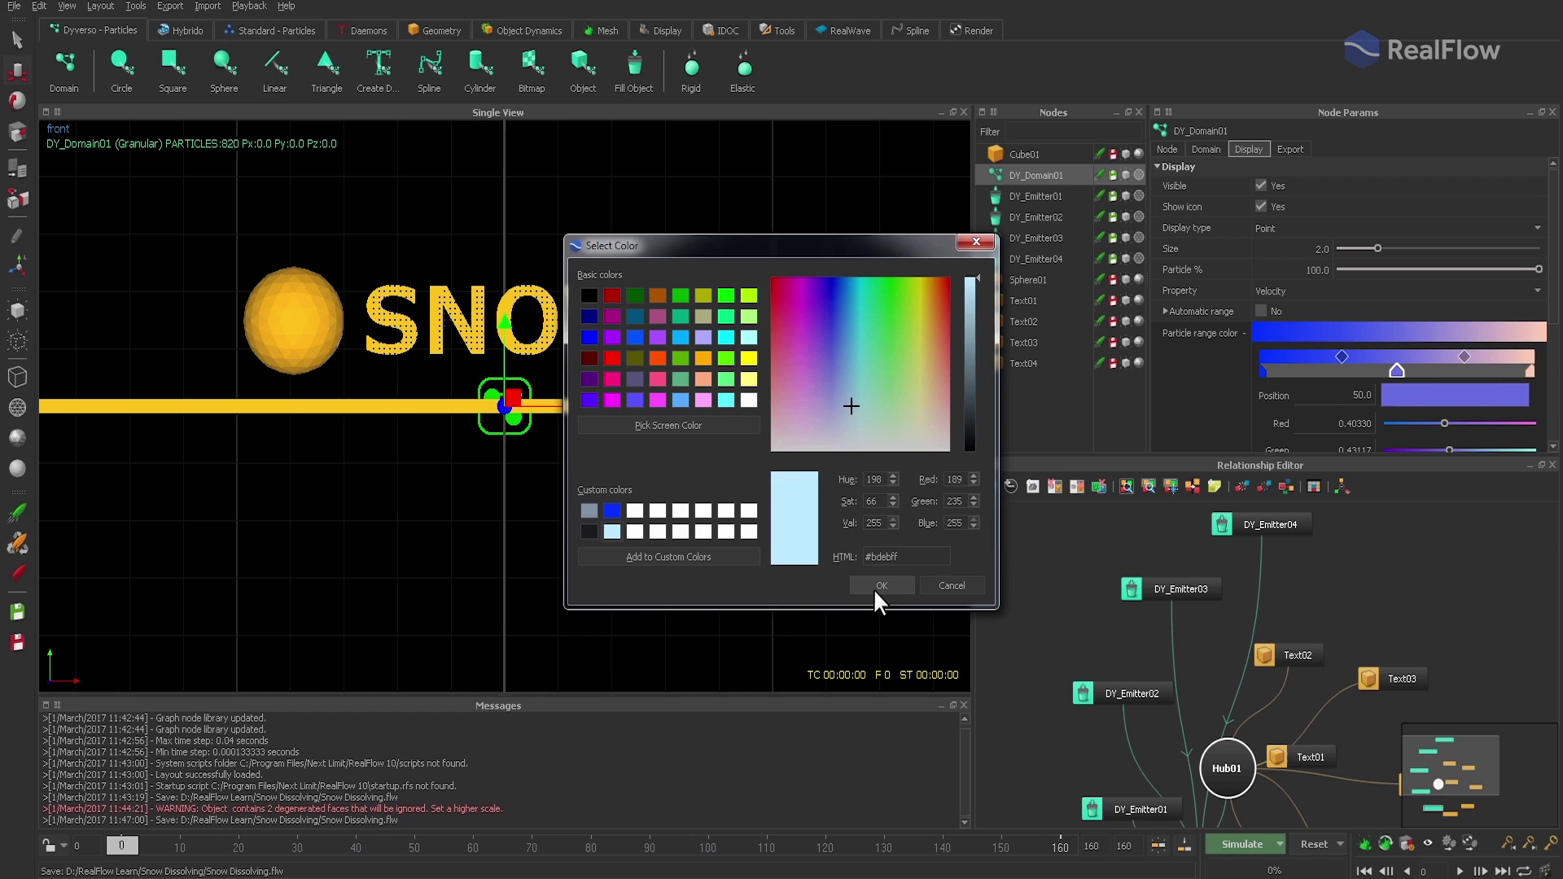
click(874, 586)
click(1529, 371)
click(1455, 396)
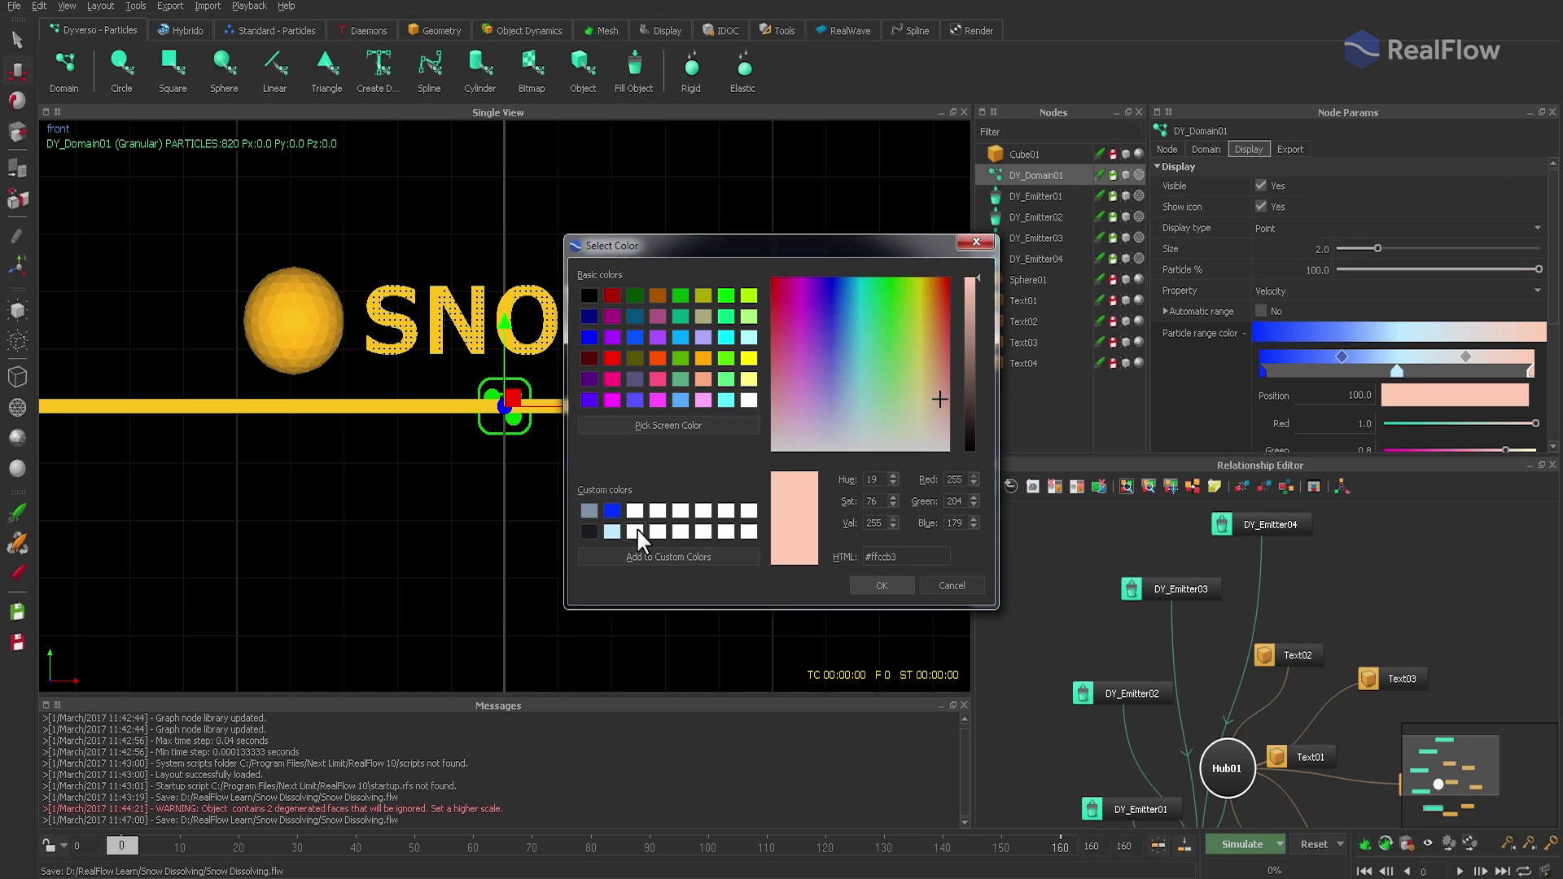
click(635, 530)
click(879, 585)
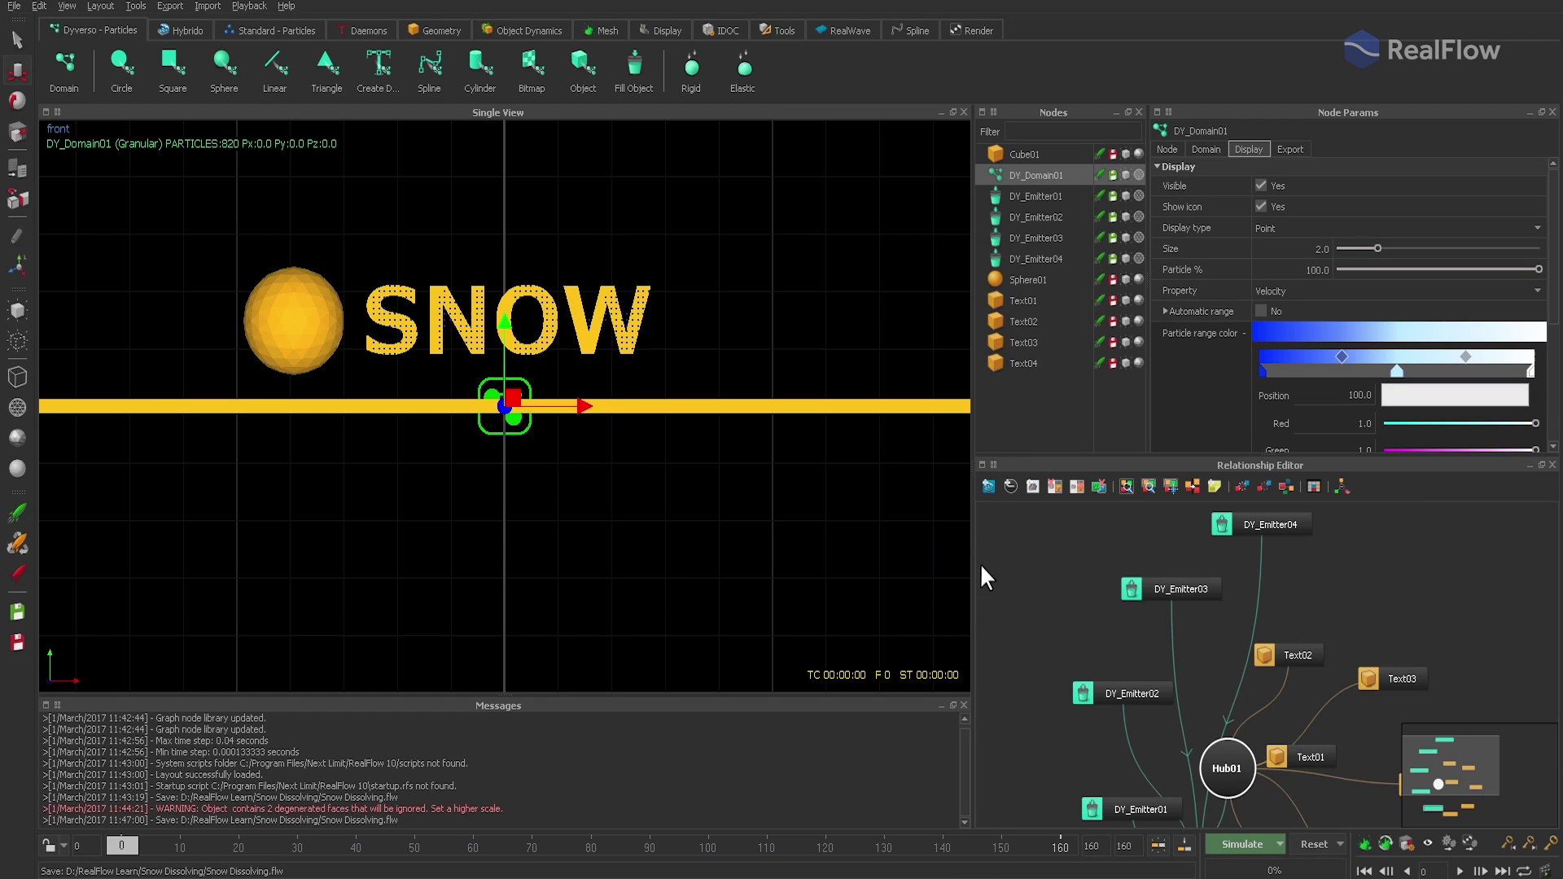
click(1273, 838)
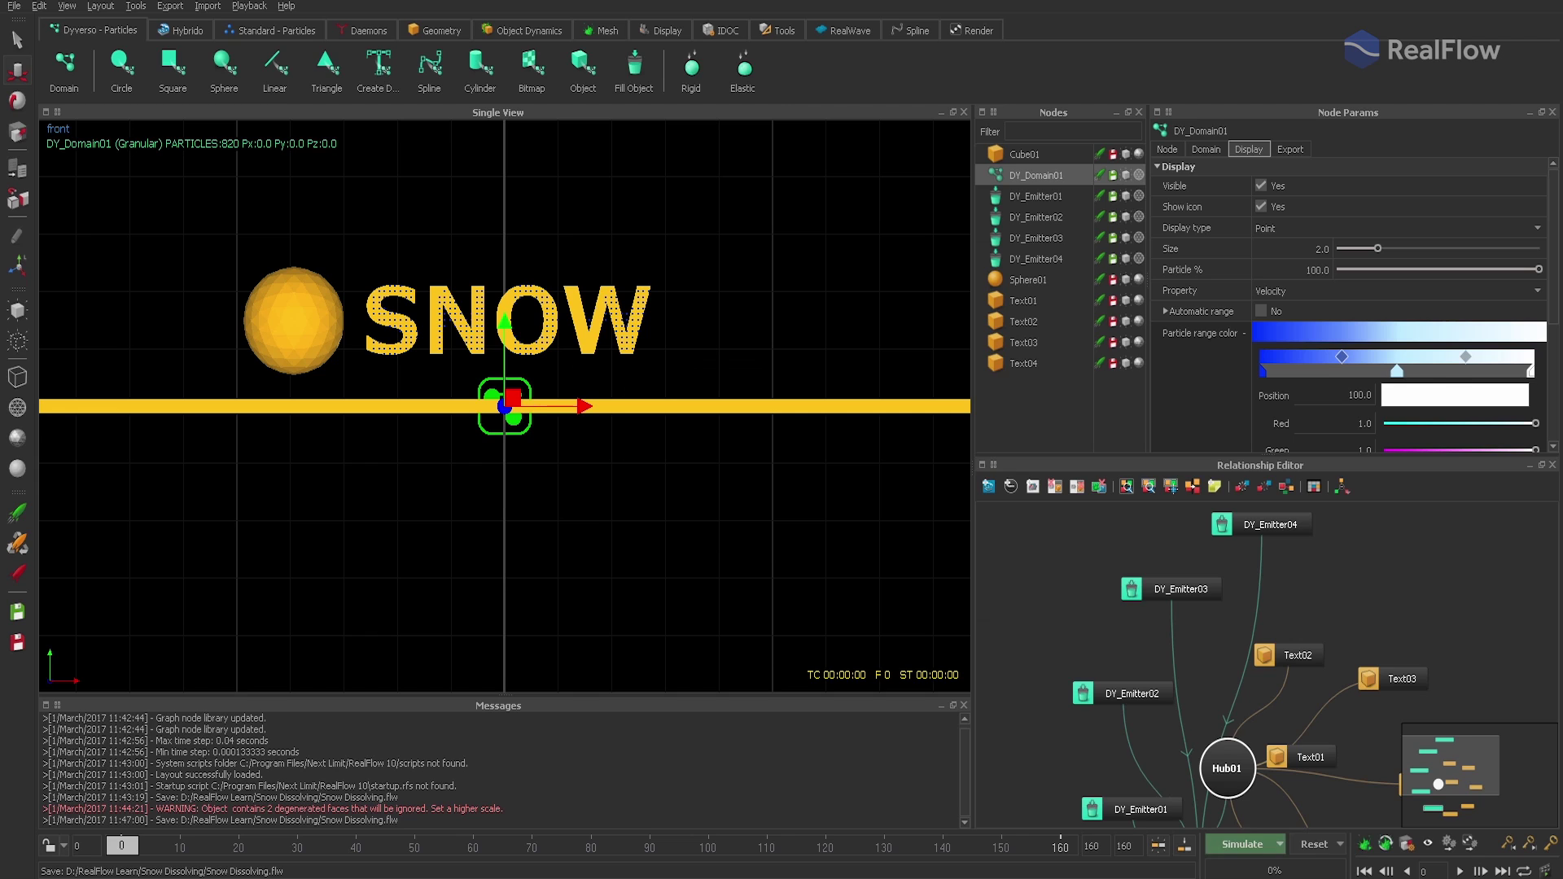
Step: Set Dyverso MIN and MAX substeps to 4 and Iterations to 40 in Simulation options
click(1449, 842)
drag(1109, 291, 686, 271)
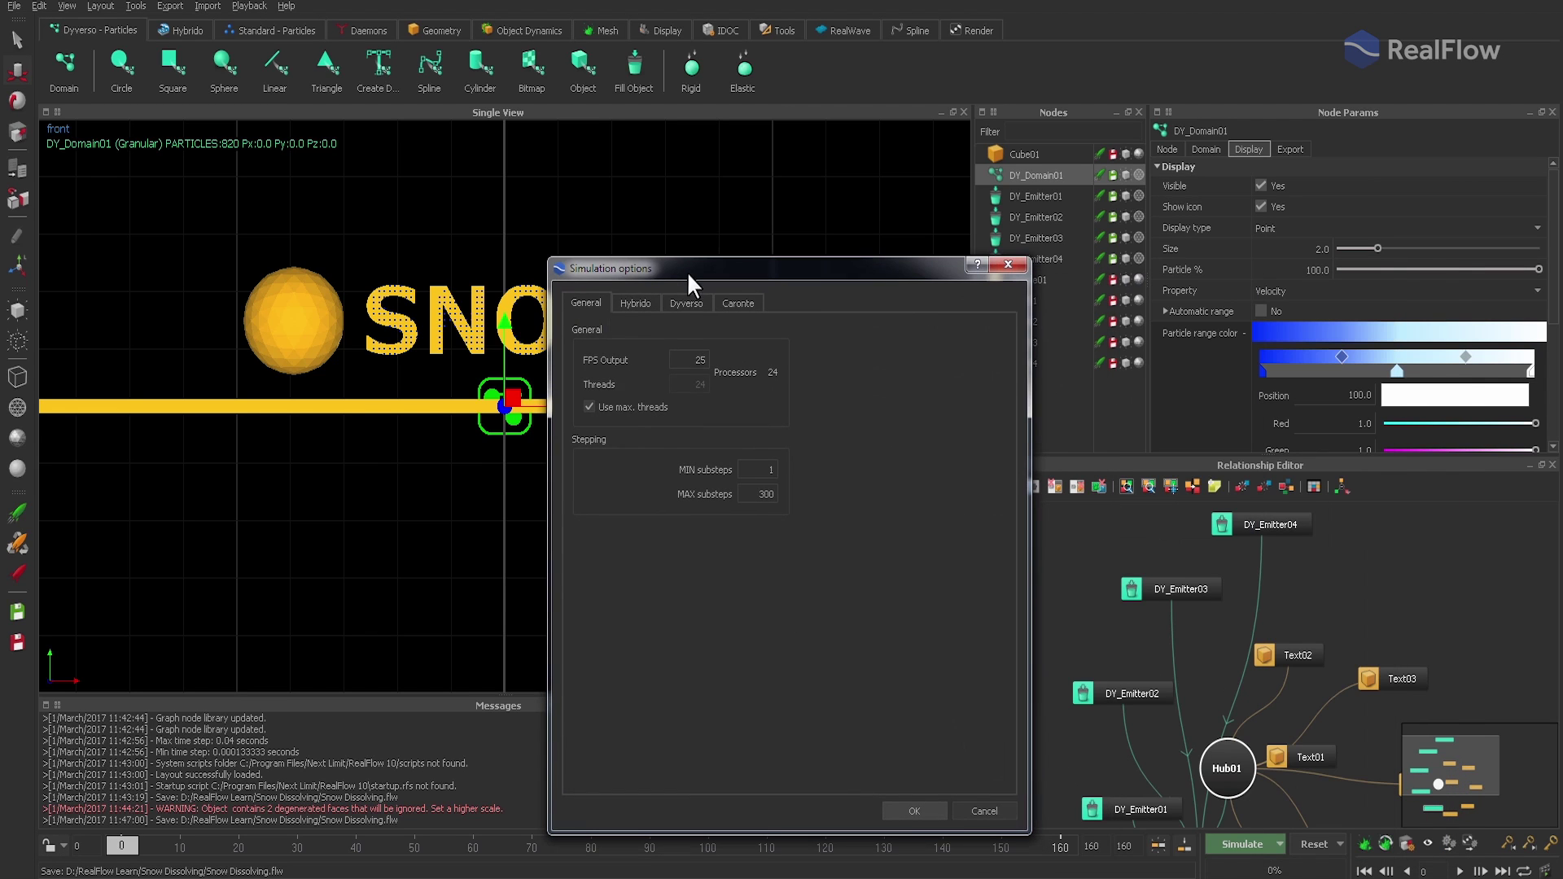
click(684, 303)
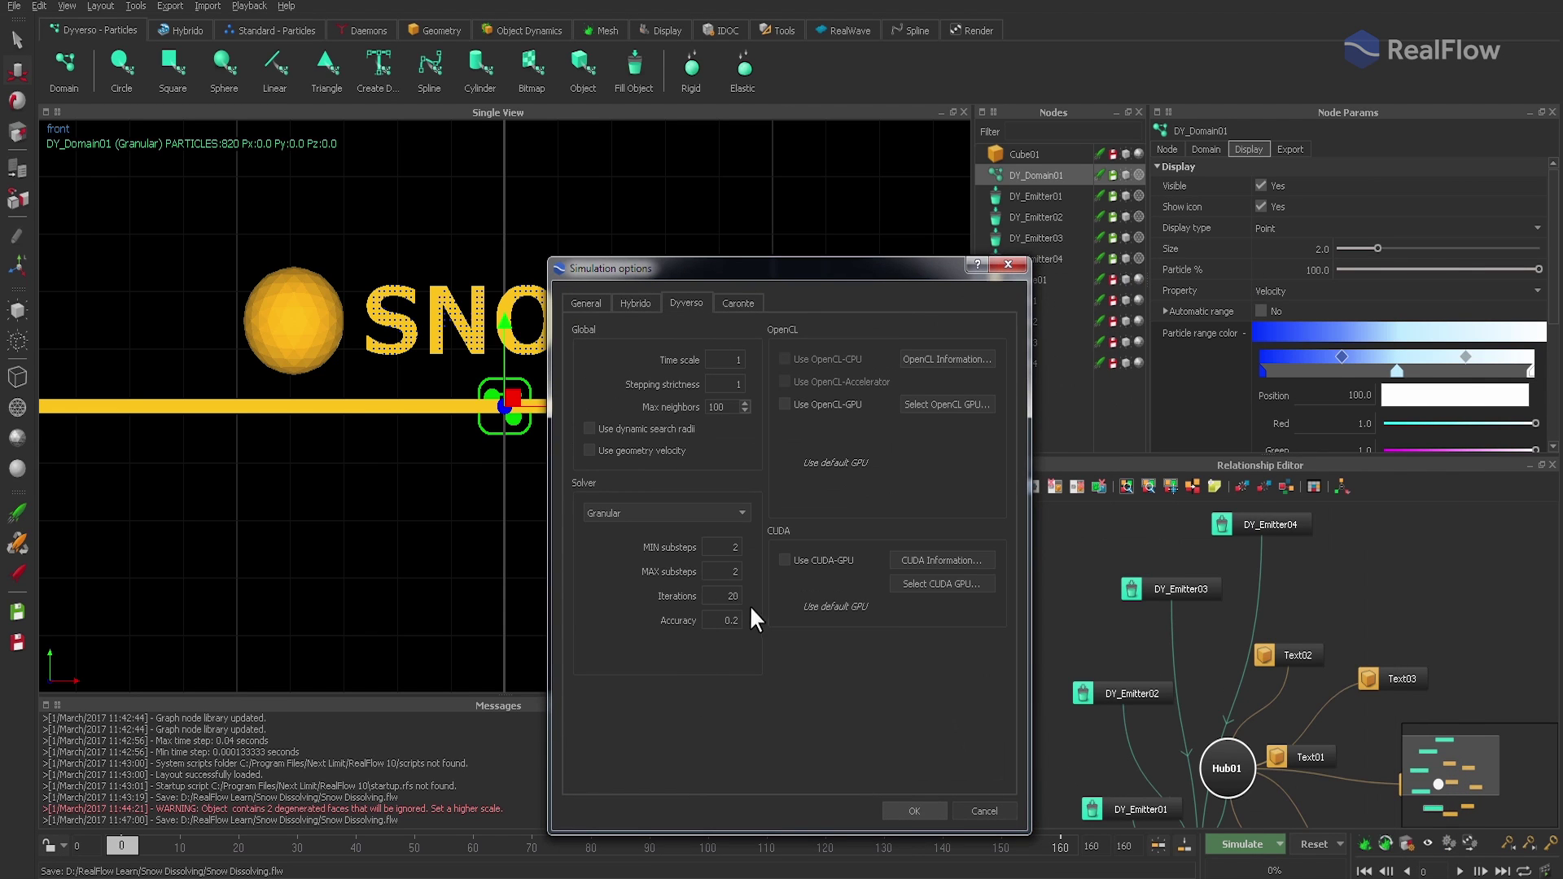
double_click(731, 548)
text(4)
key(Tab)
text(4)
key(Tab)
text(40)
click(908, 811)
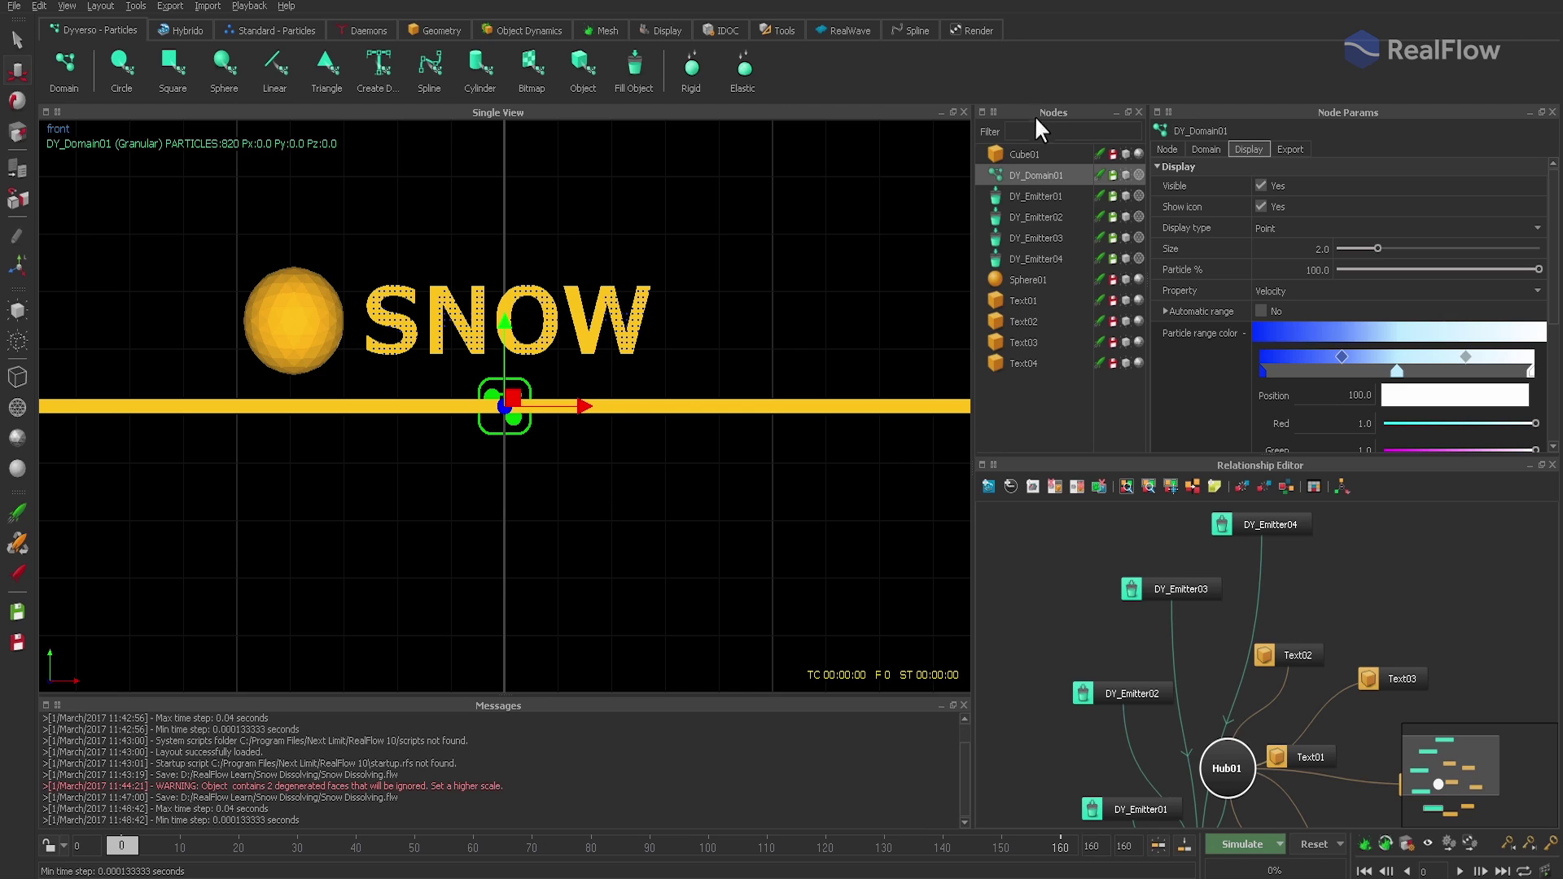
Step: Enable continuous collision detection on Cube01
click(1023, 154)
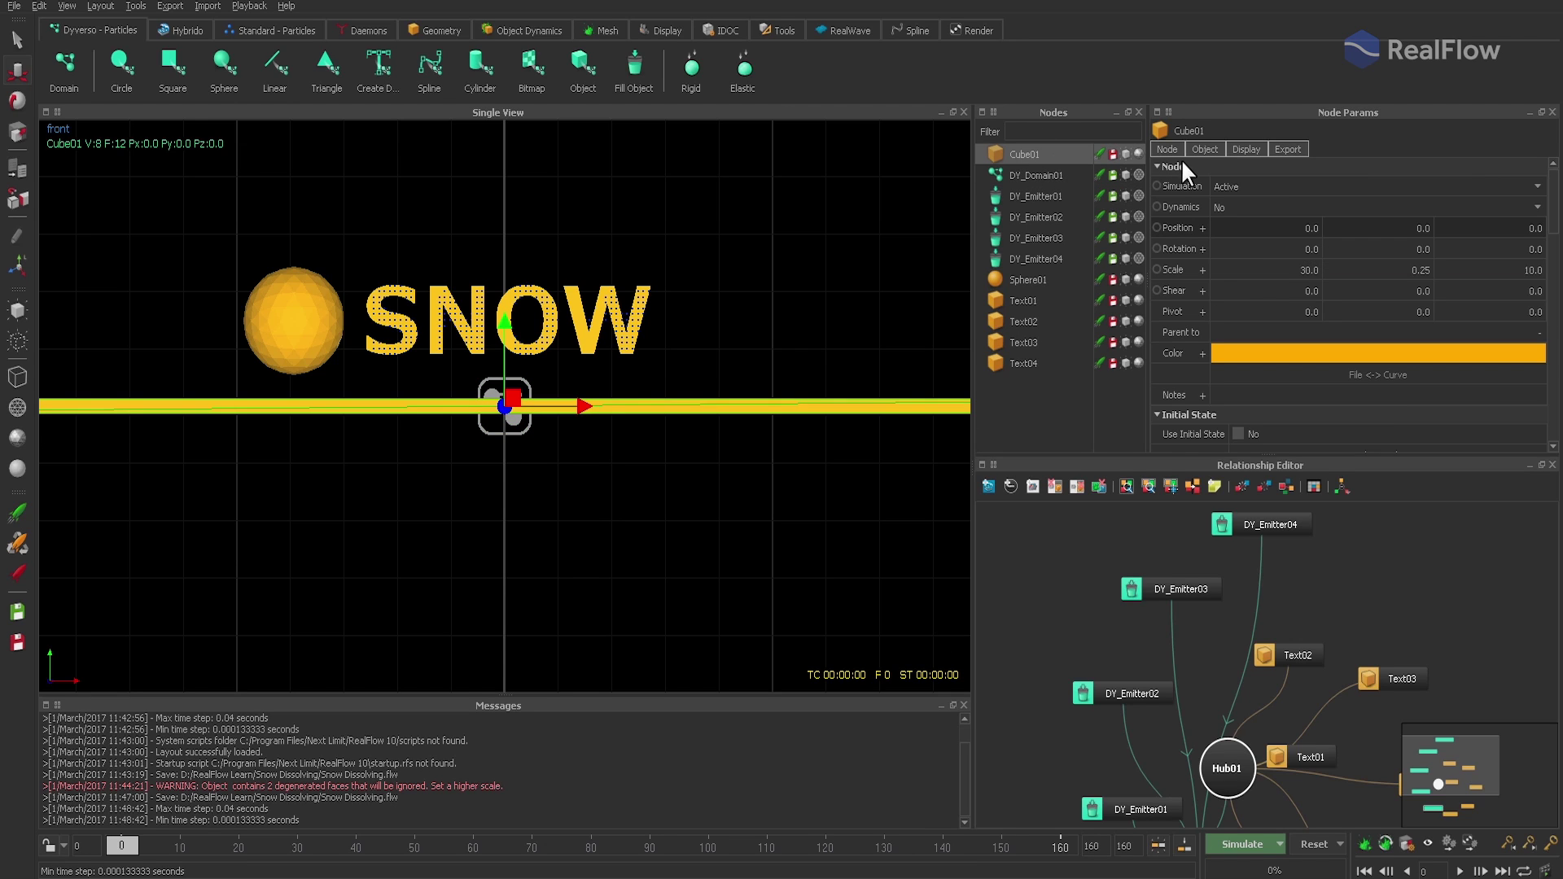
click(1206, 148)
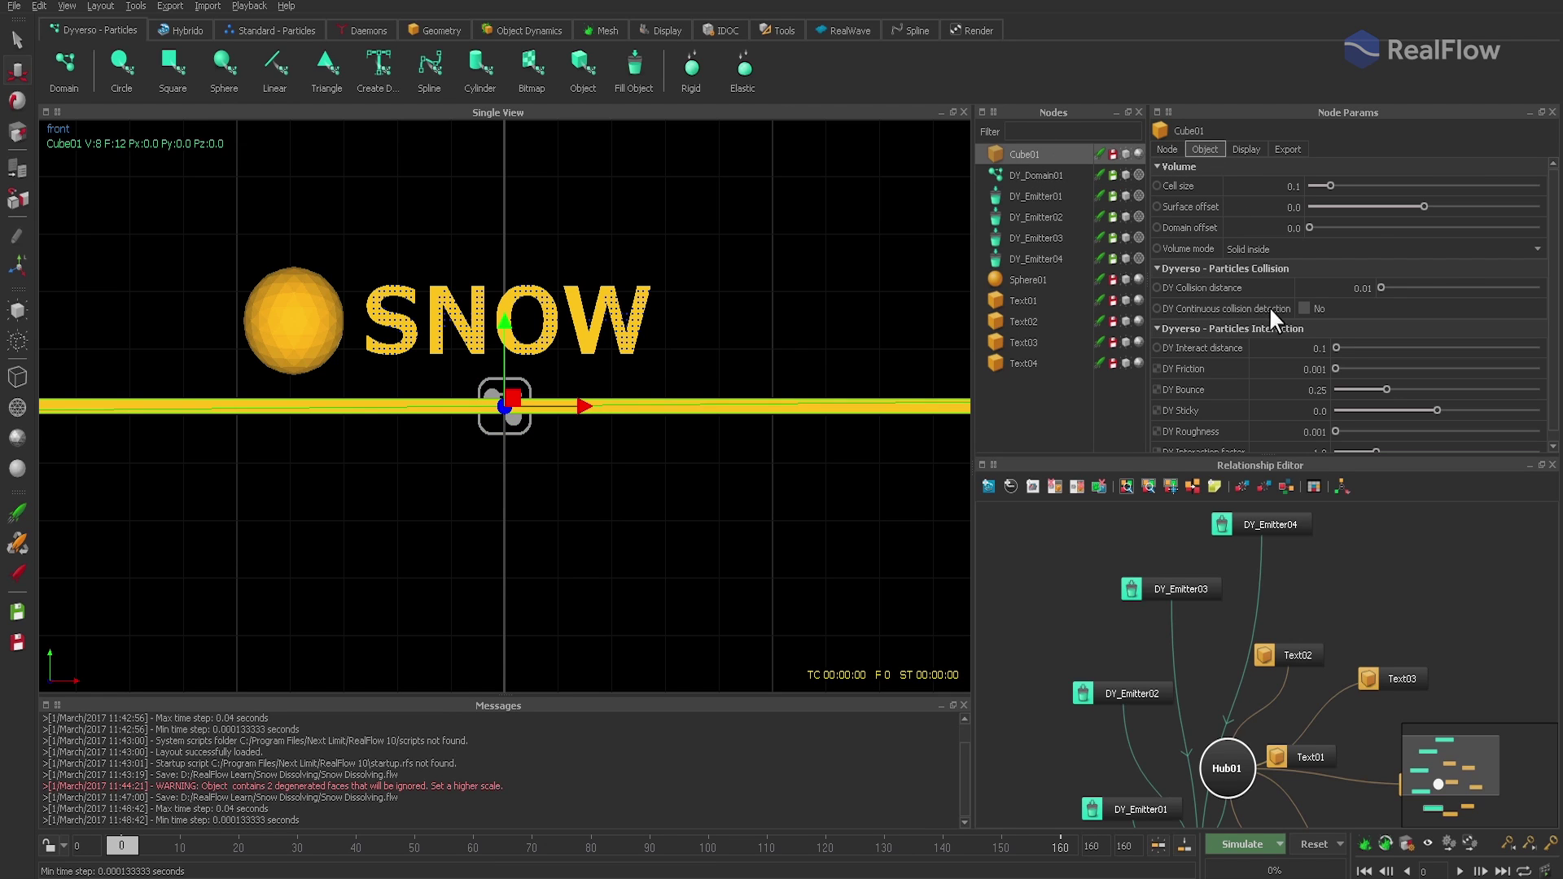
click(1304, 308)
Step: Remove the hub links to the Text01 and Text04 nodes in the graph
scroll(1377, 630, down, 3)
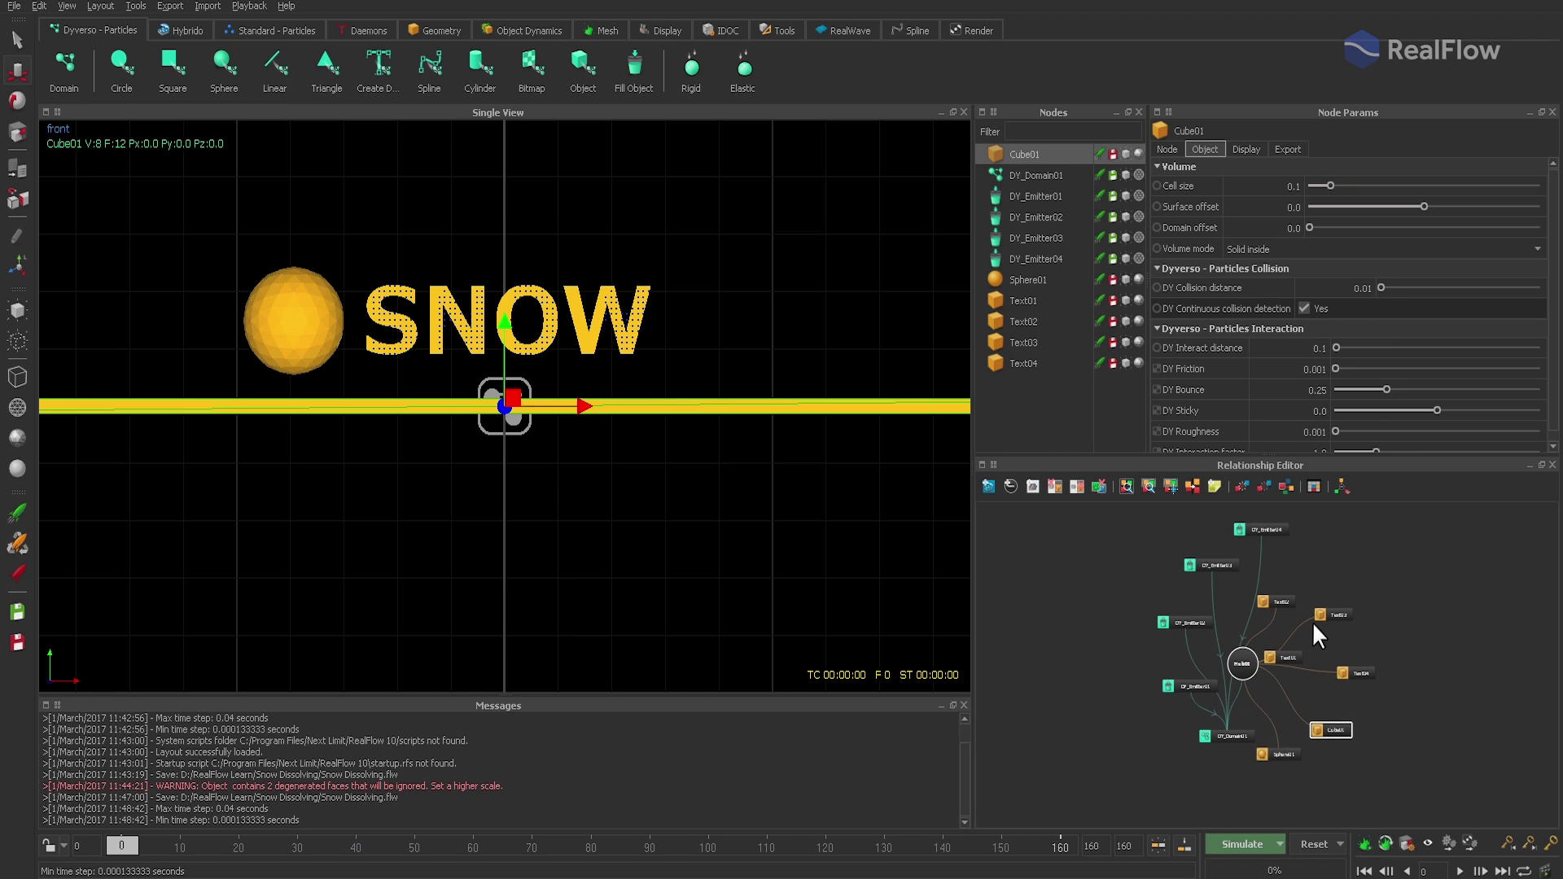
click(1320, 616)
drag(1282, 602, 1312, 575)
click(1302, 613)
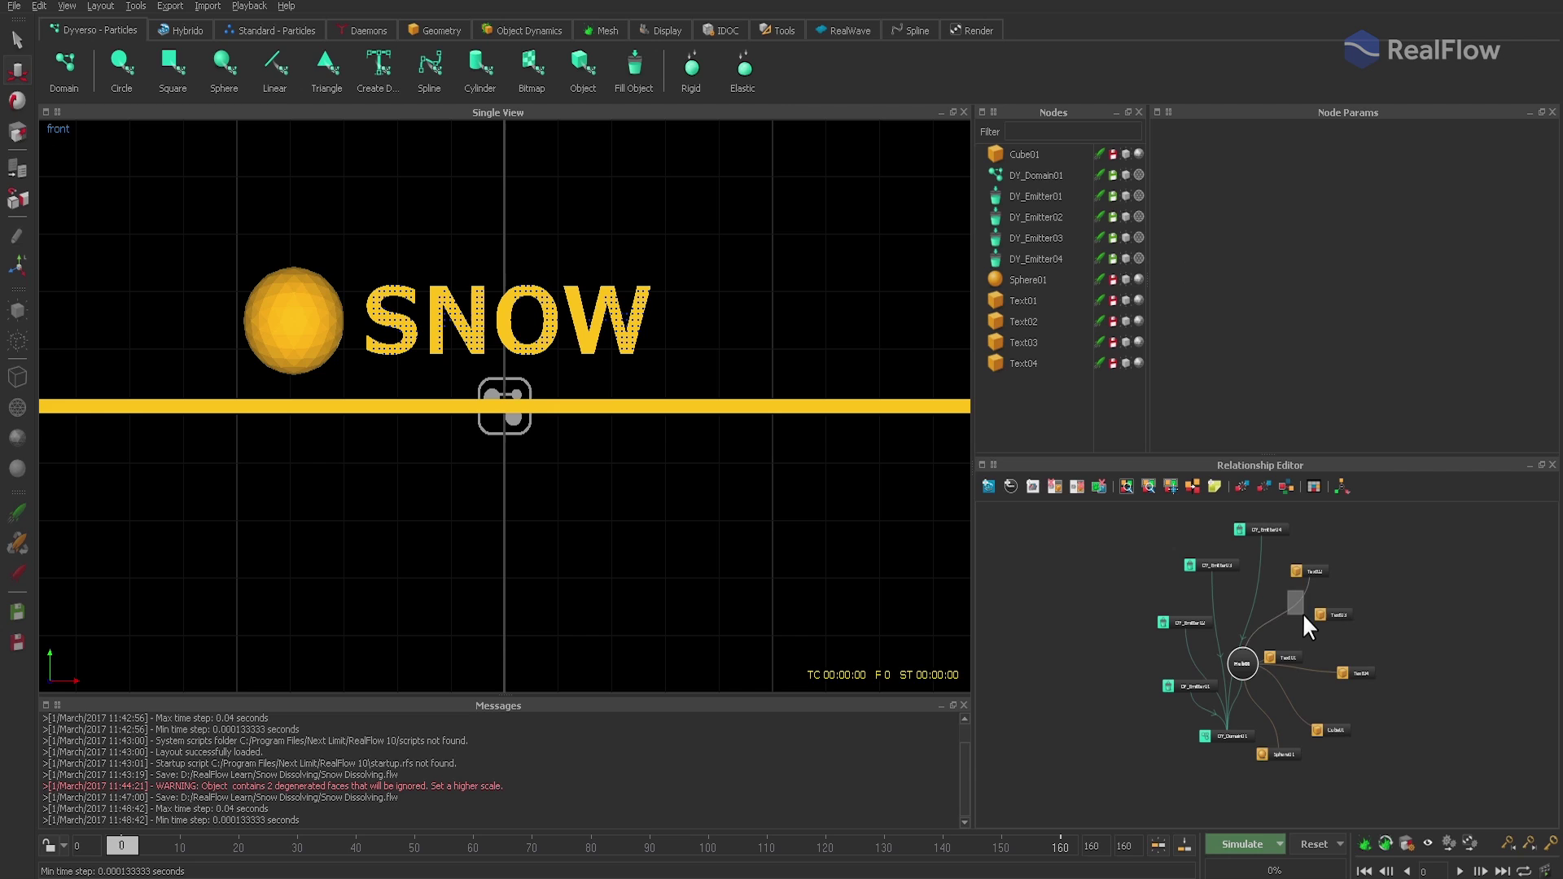
drag(1285, 658, 1418, 578)
click(1390, 605)
key(Delete)
click(1312, 676)
key(Delete)
Step: Hide the text meshes, set DY_Domain01 resolution to 100, and reset to fill 56,527 particles
click(1017, 303)
shift+click(1023, 364)
click(17, 342)
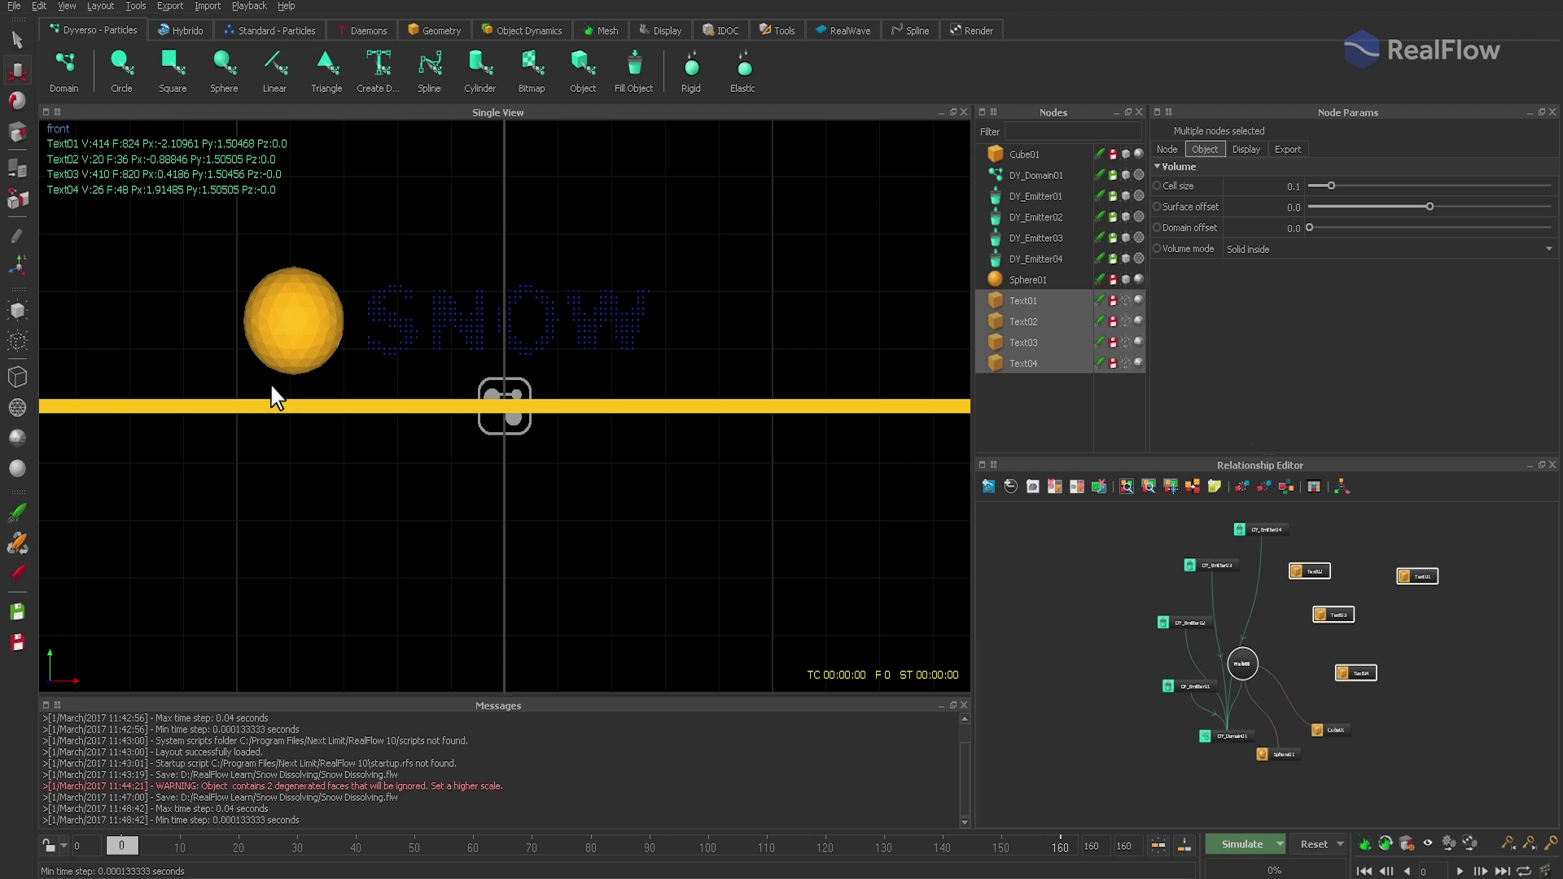
click(1034, 175)
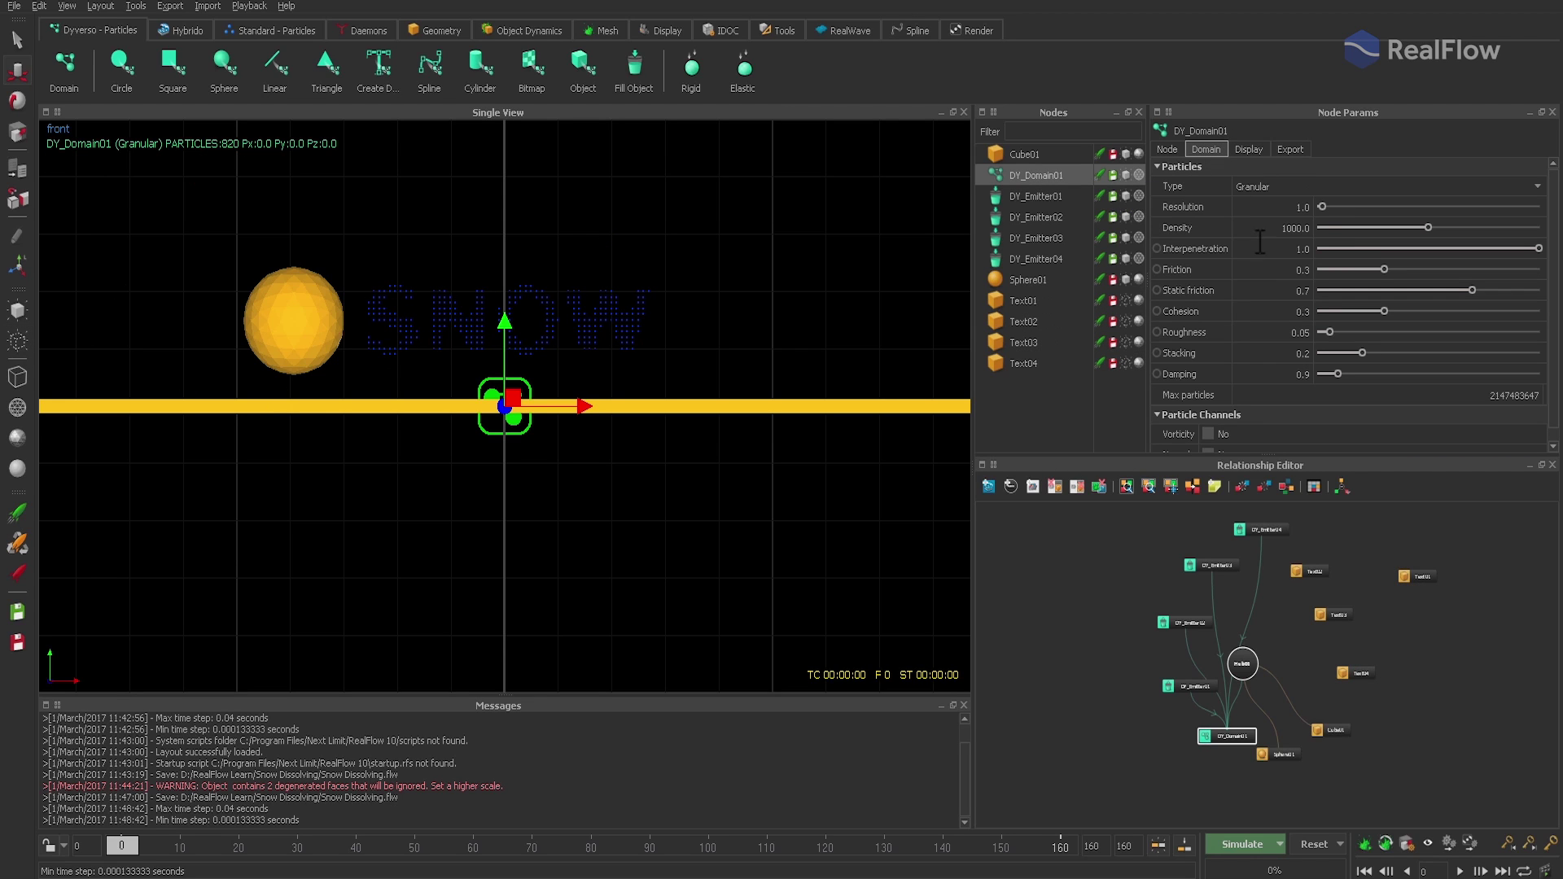
double_click(1296, 206)
text(100)
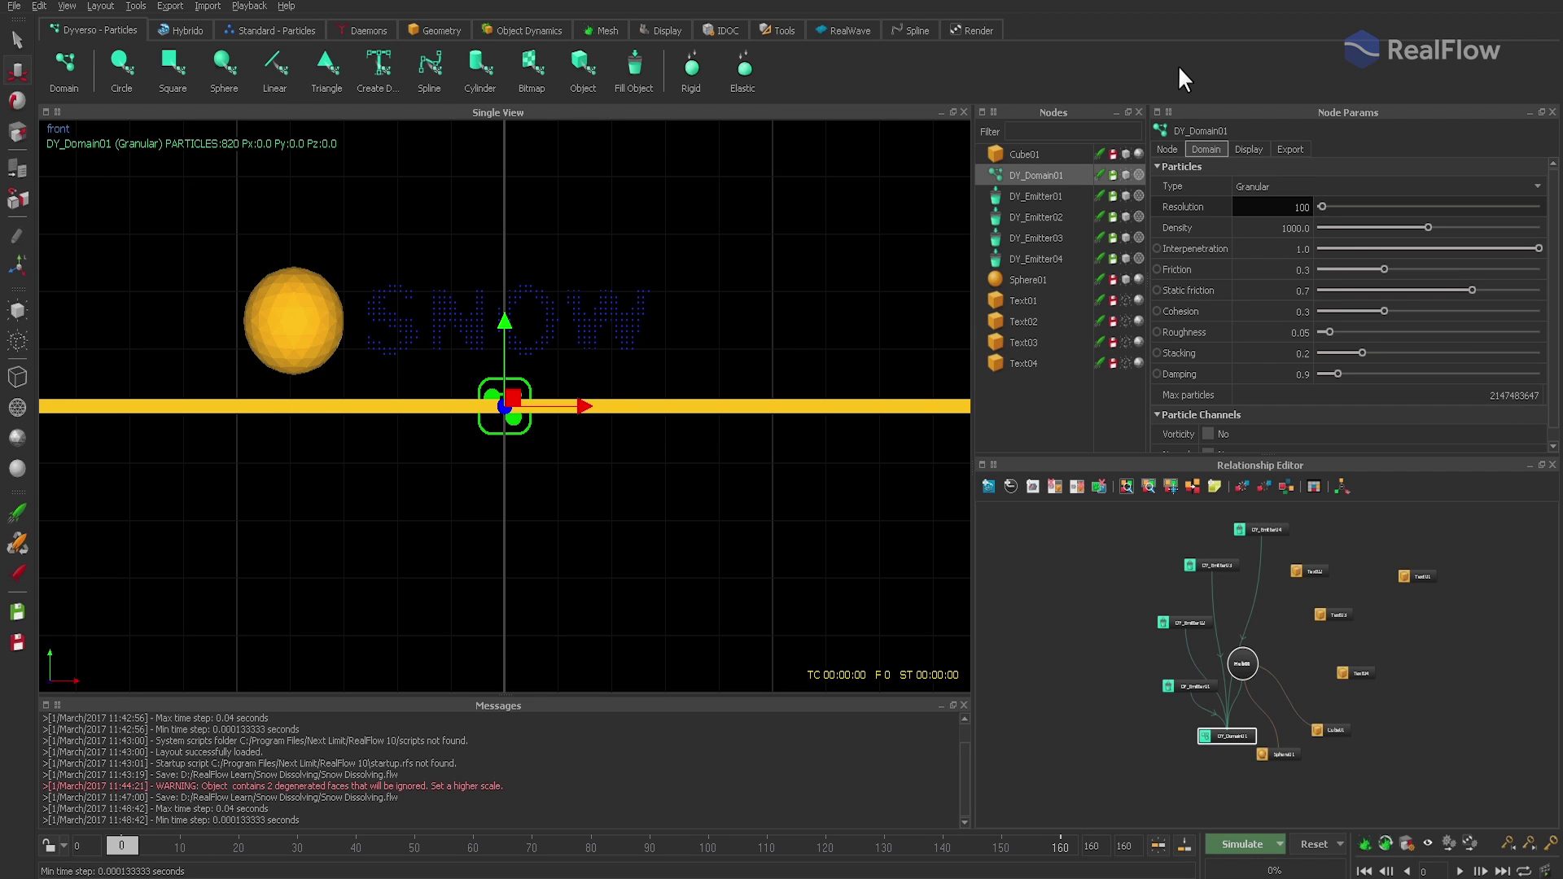
key(Return)
click(1312, 847)
key(Return)
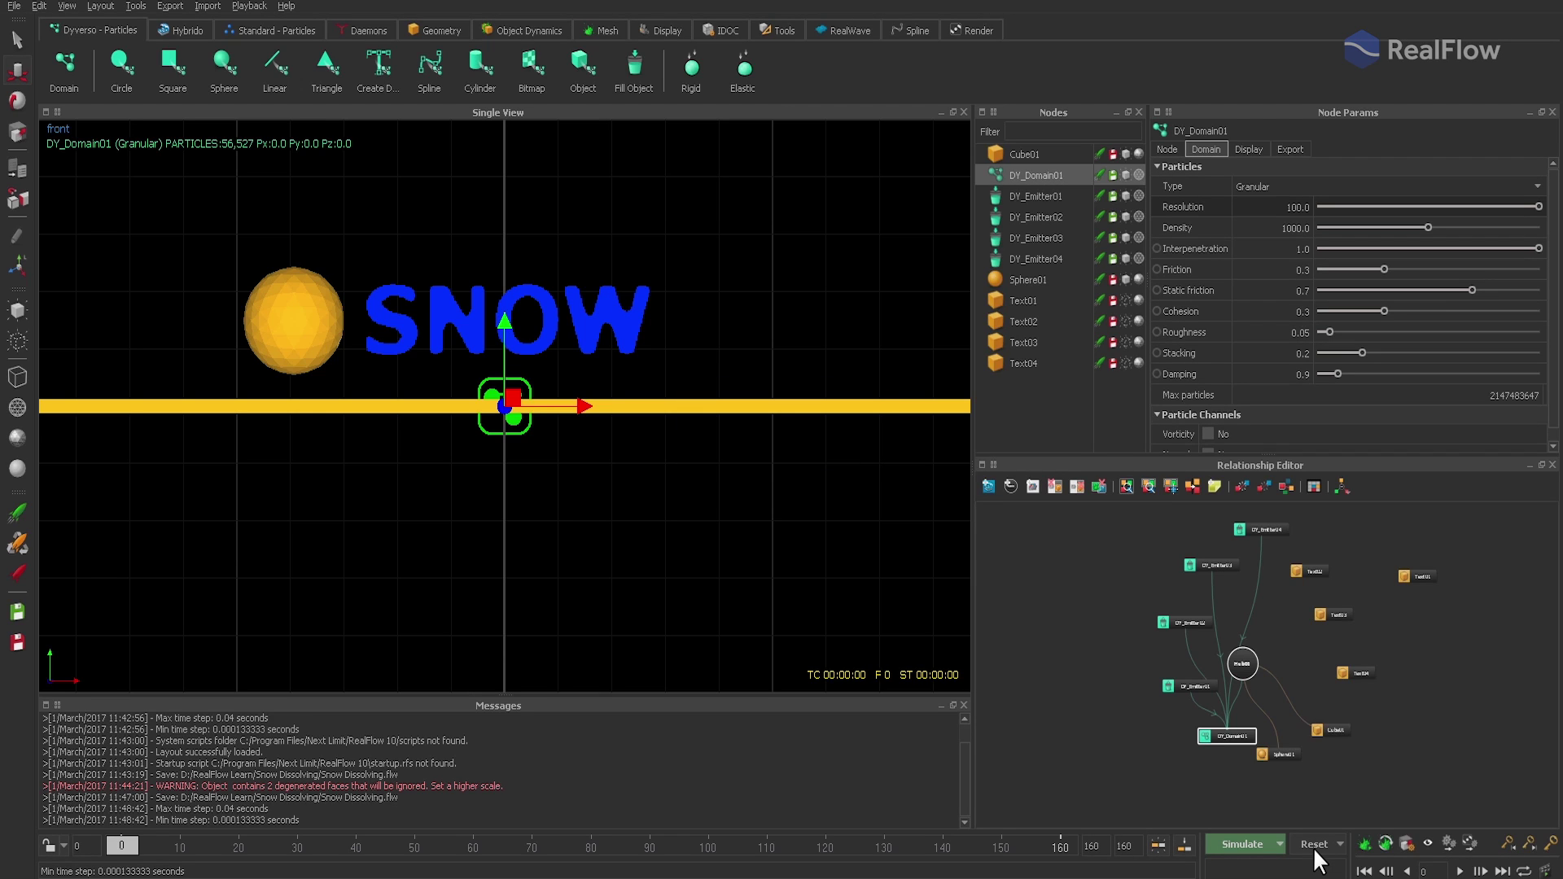
Step: Set Text01–Text04 cell size to 0.025, reset the simulation, then disable and hide Sphere01
click(1018, 301)
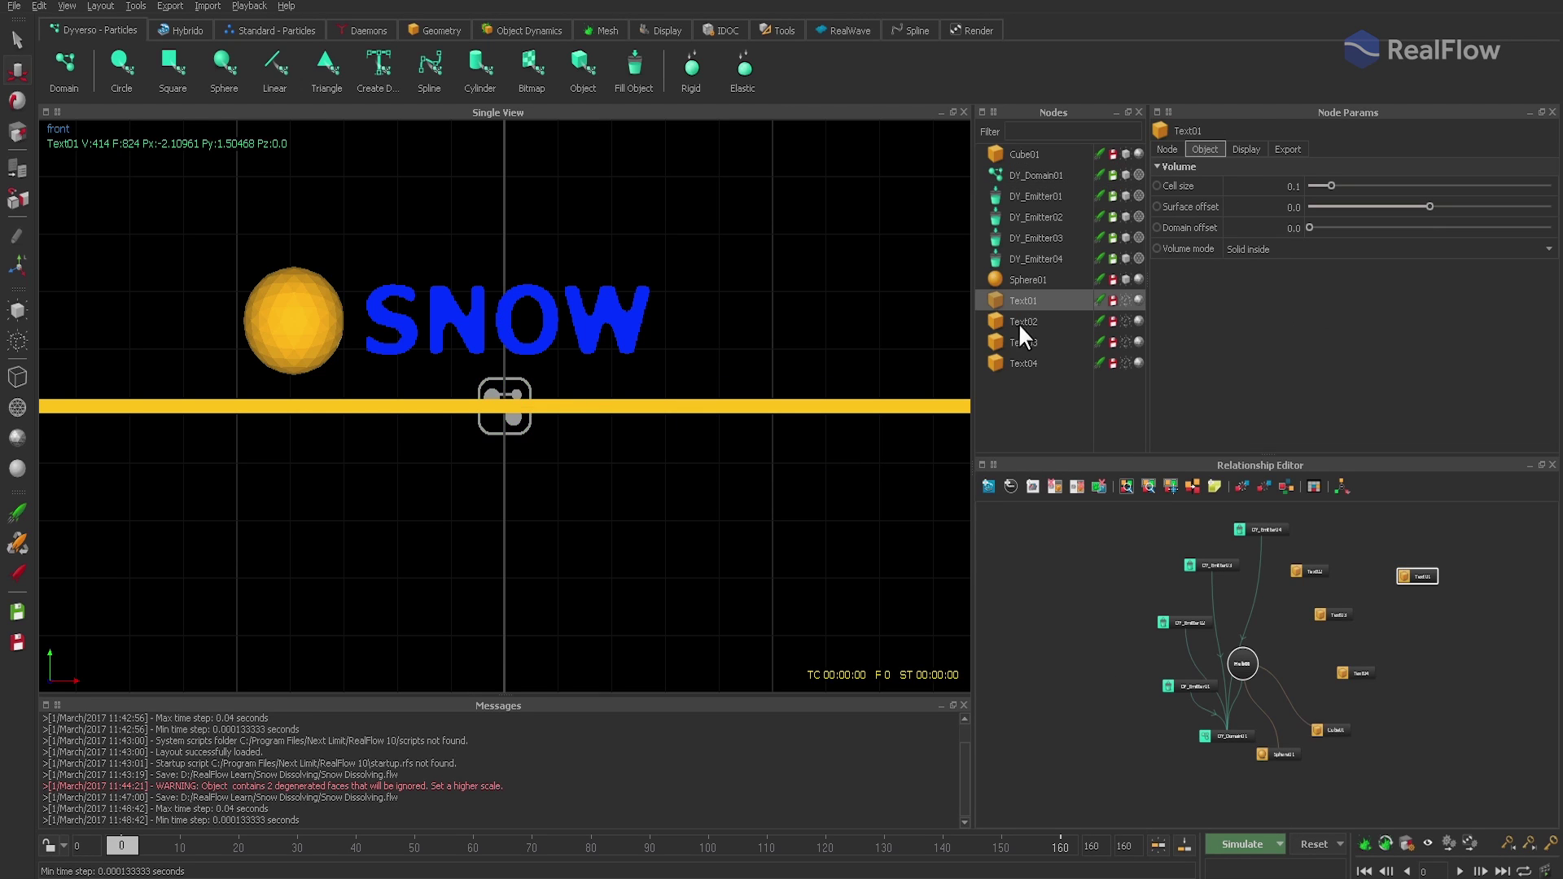
shift+click(1020, 358)
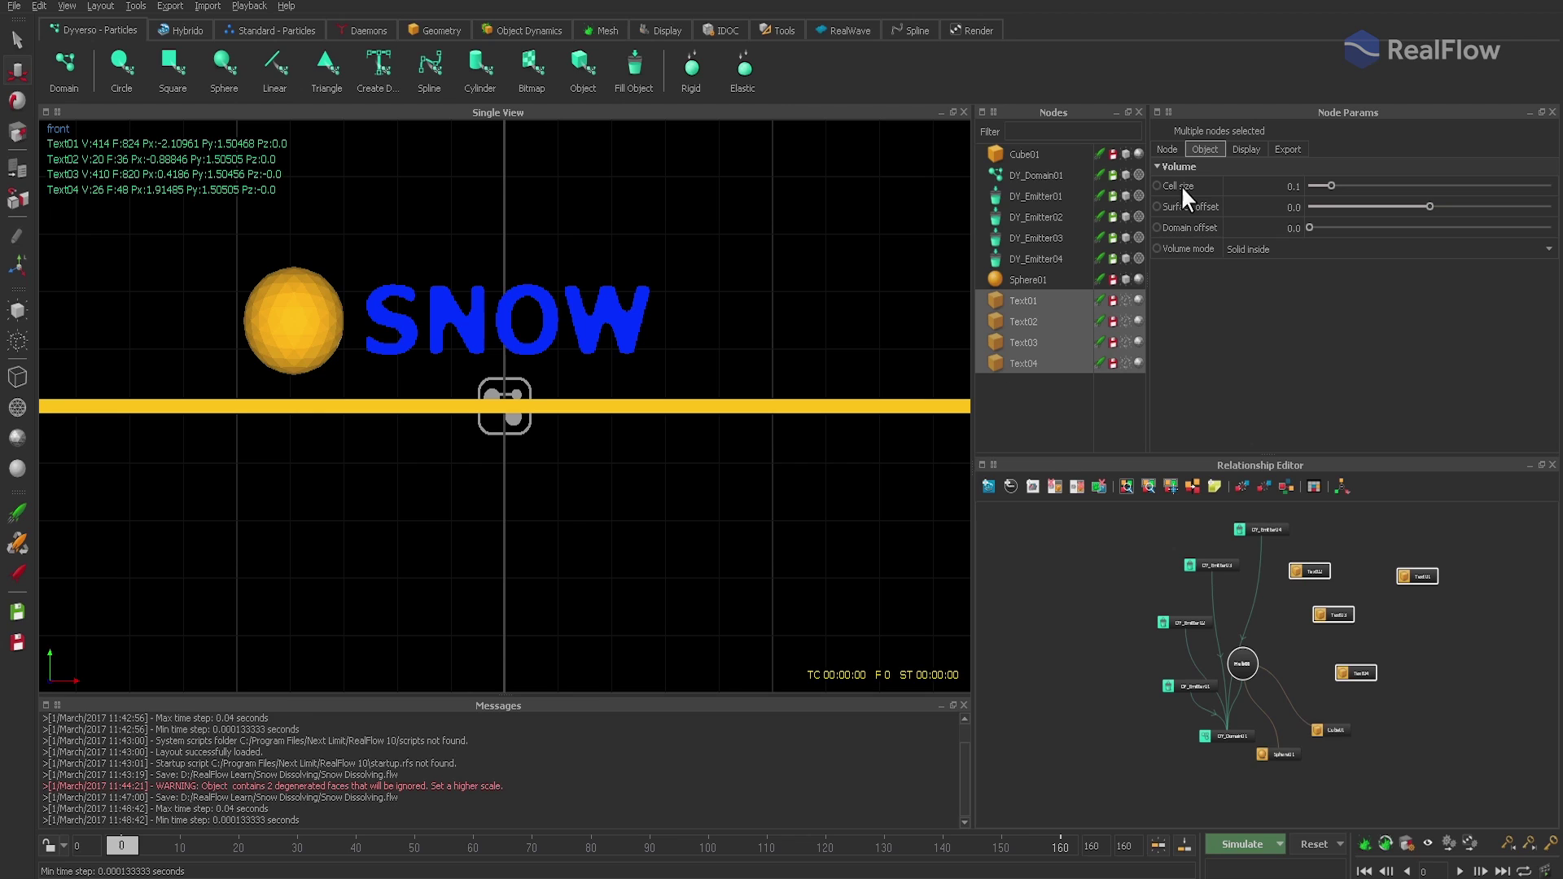
click(1261, 185)
key(BackSpace)
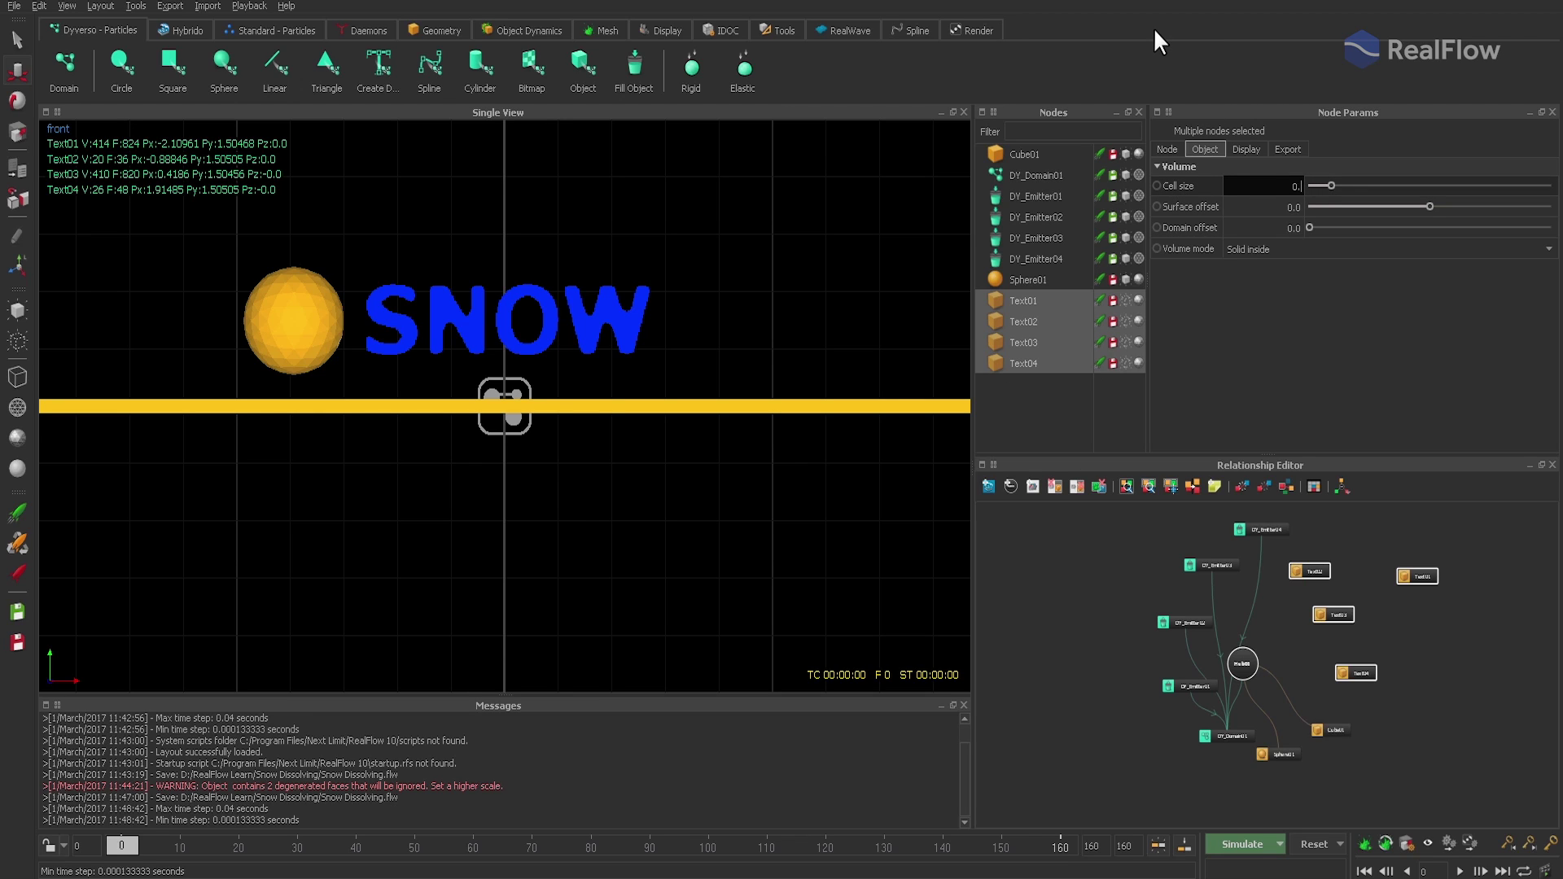
text(025)
key(Return)
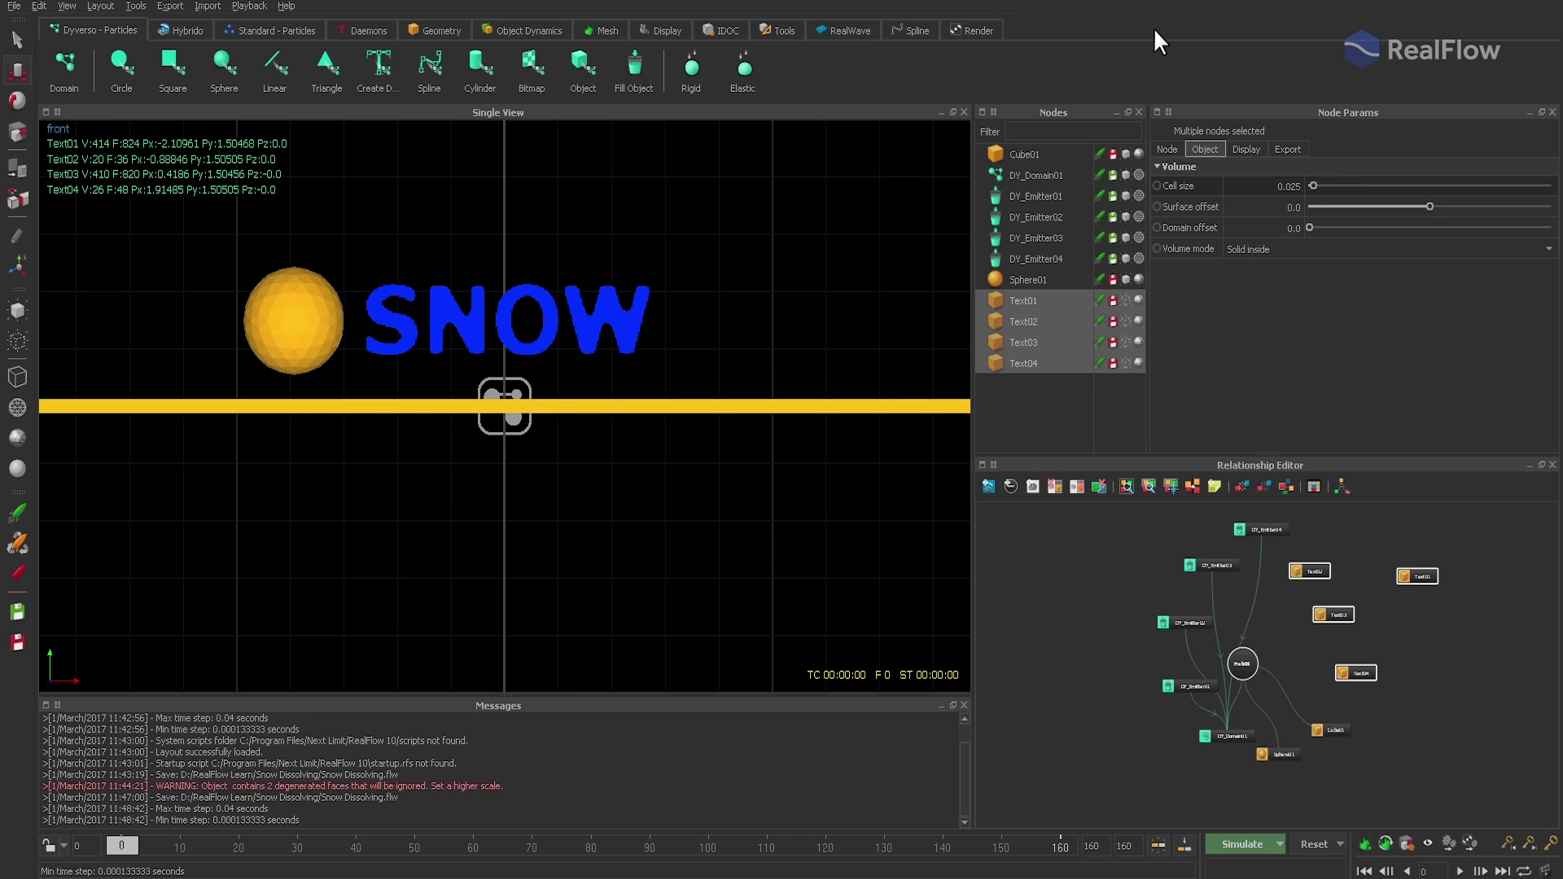
click(1306, 841)
key(Return)
click(1099, 278)
click(1124, 278)
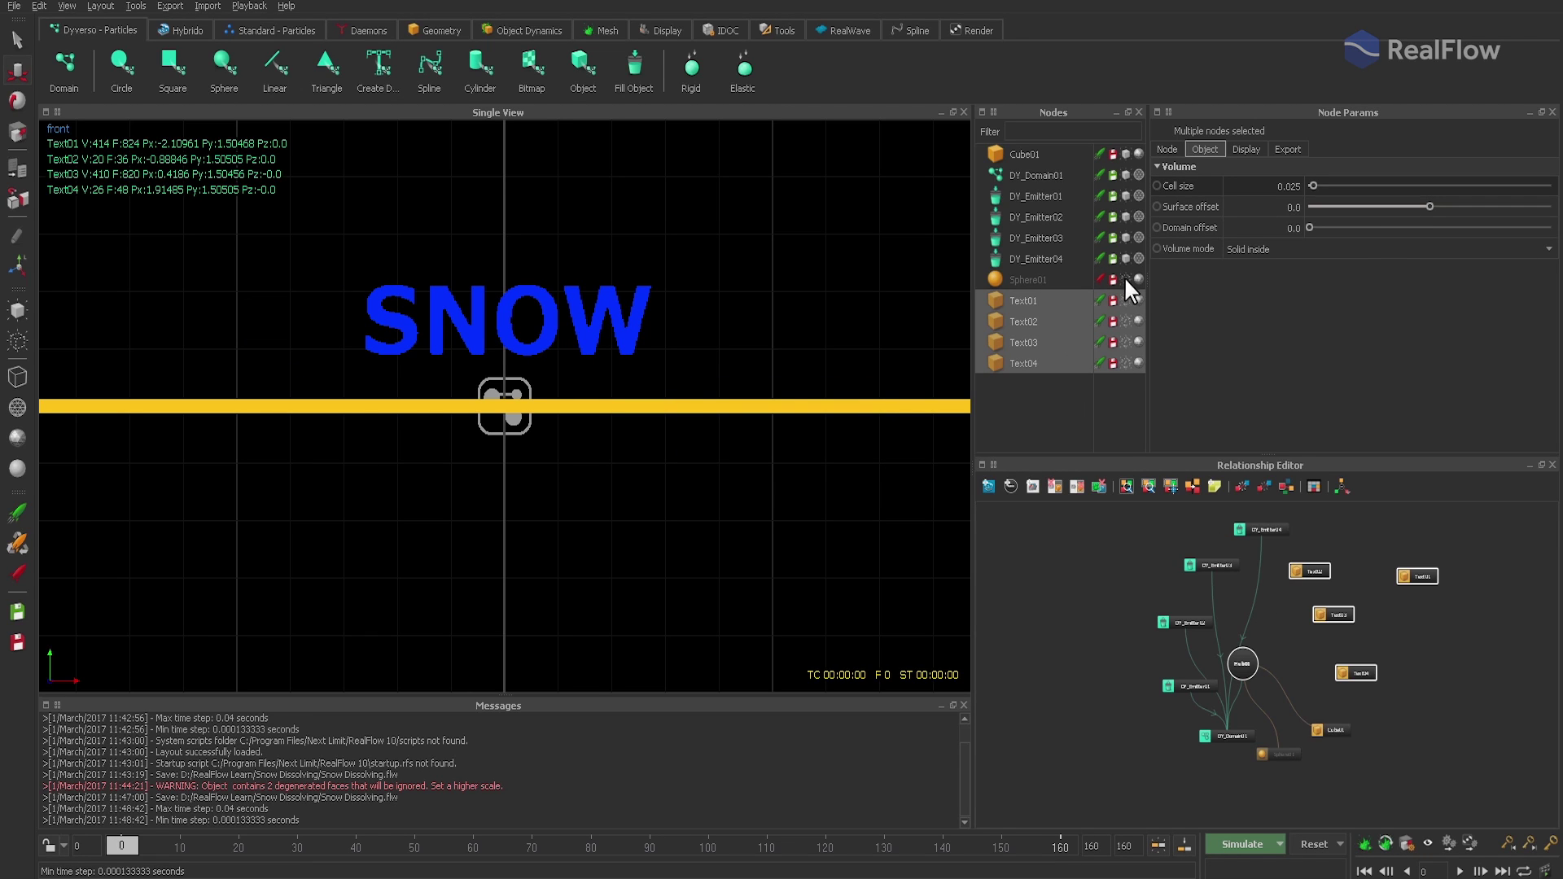
Step: Select DY_Domain01, run a brief test, and colour its particles by velocity with automatic range
click(1014, 177)
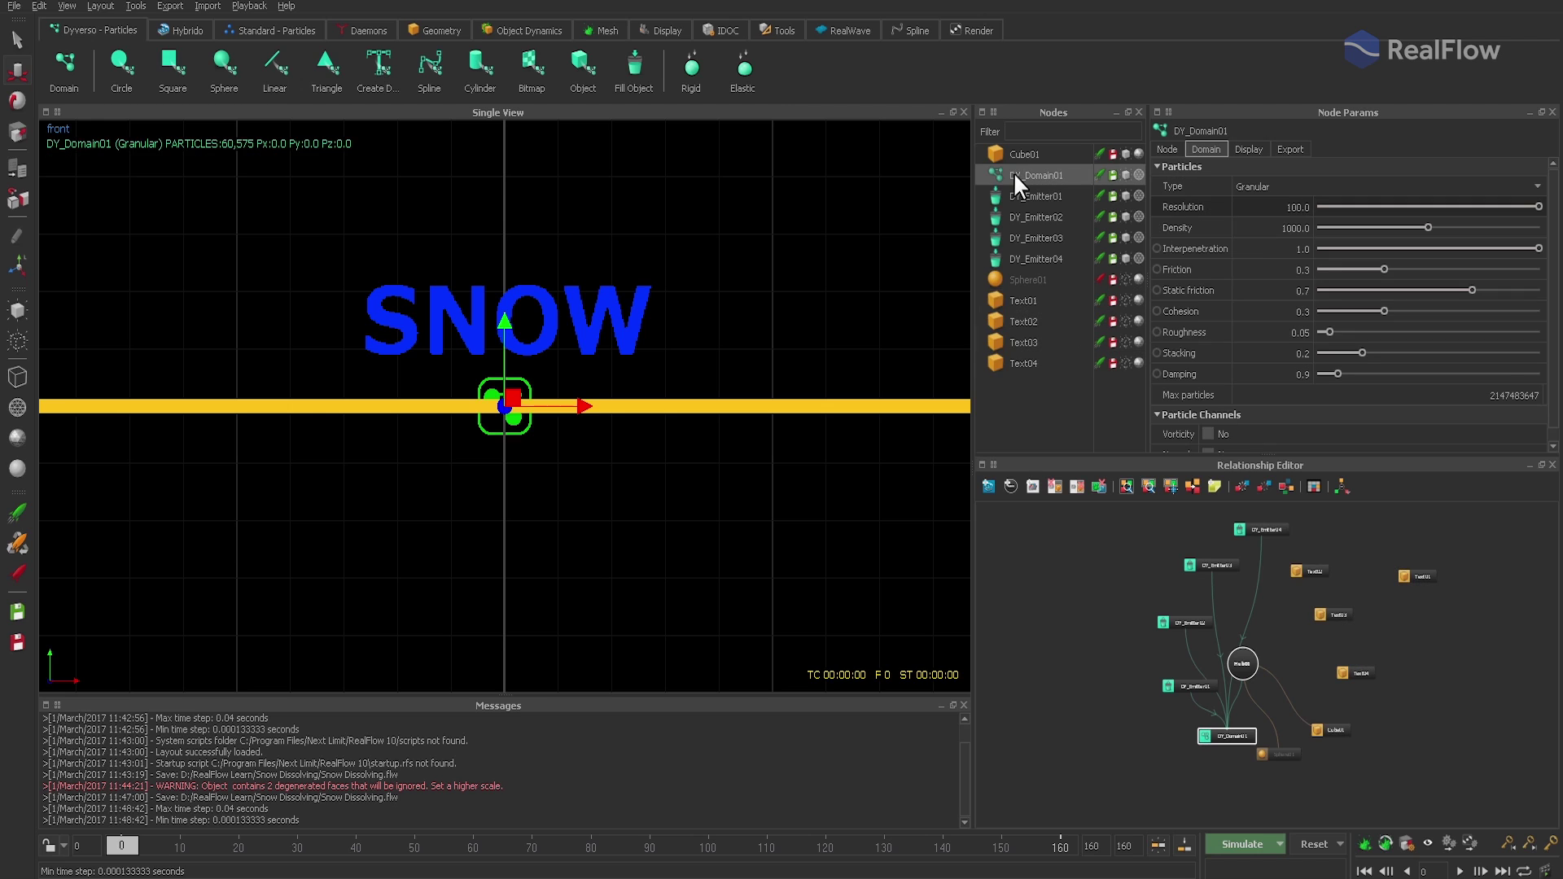
click(1229, 842)
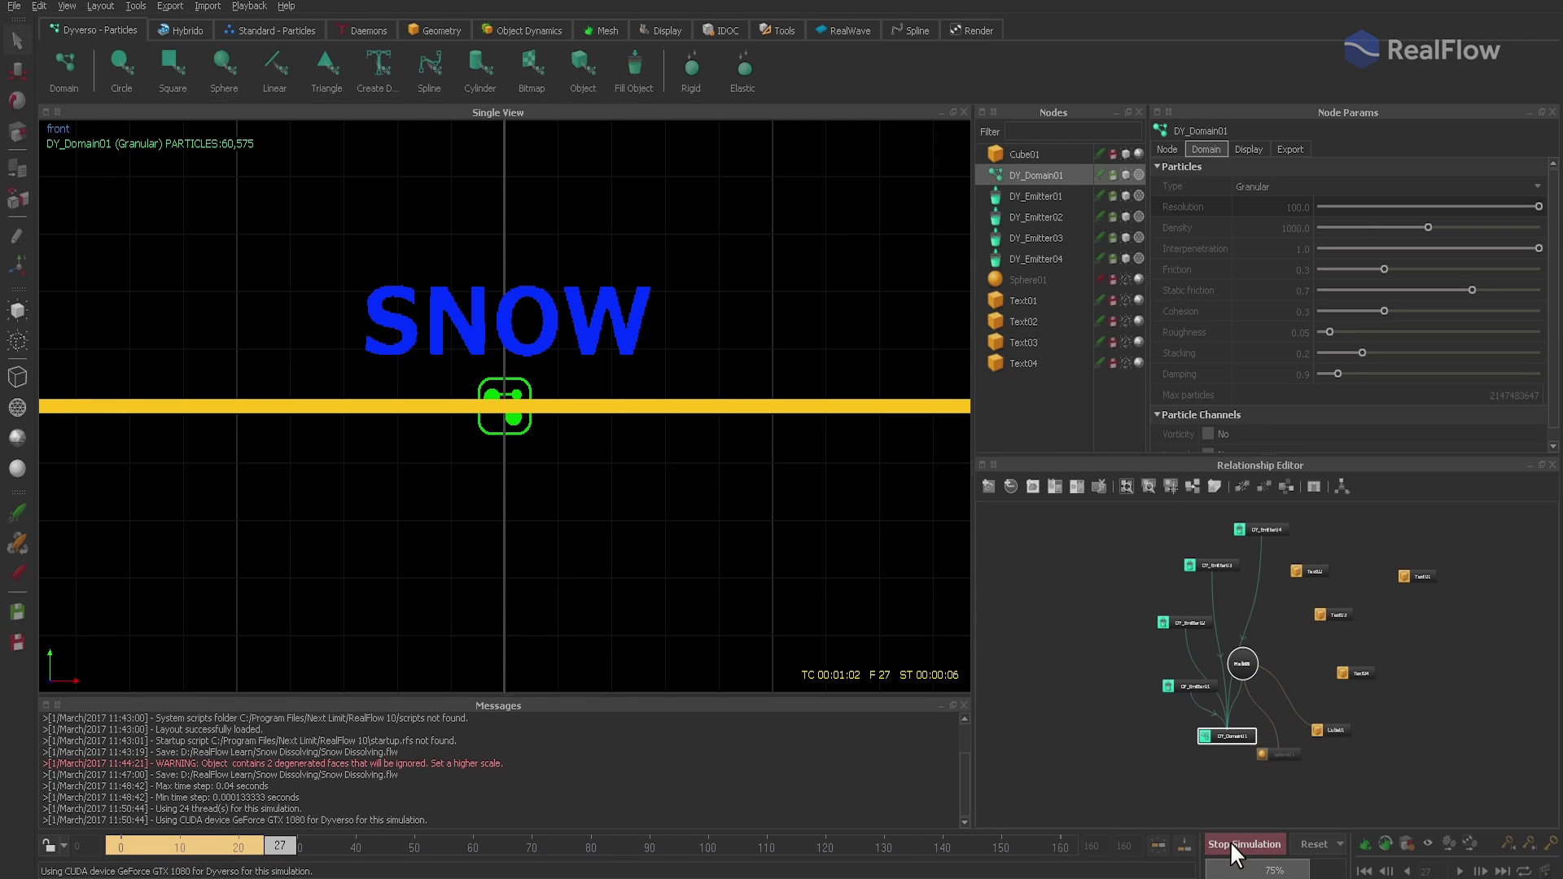
click(1231, 845)
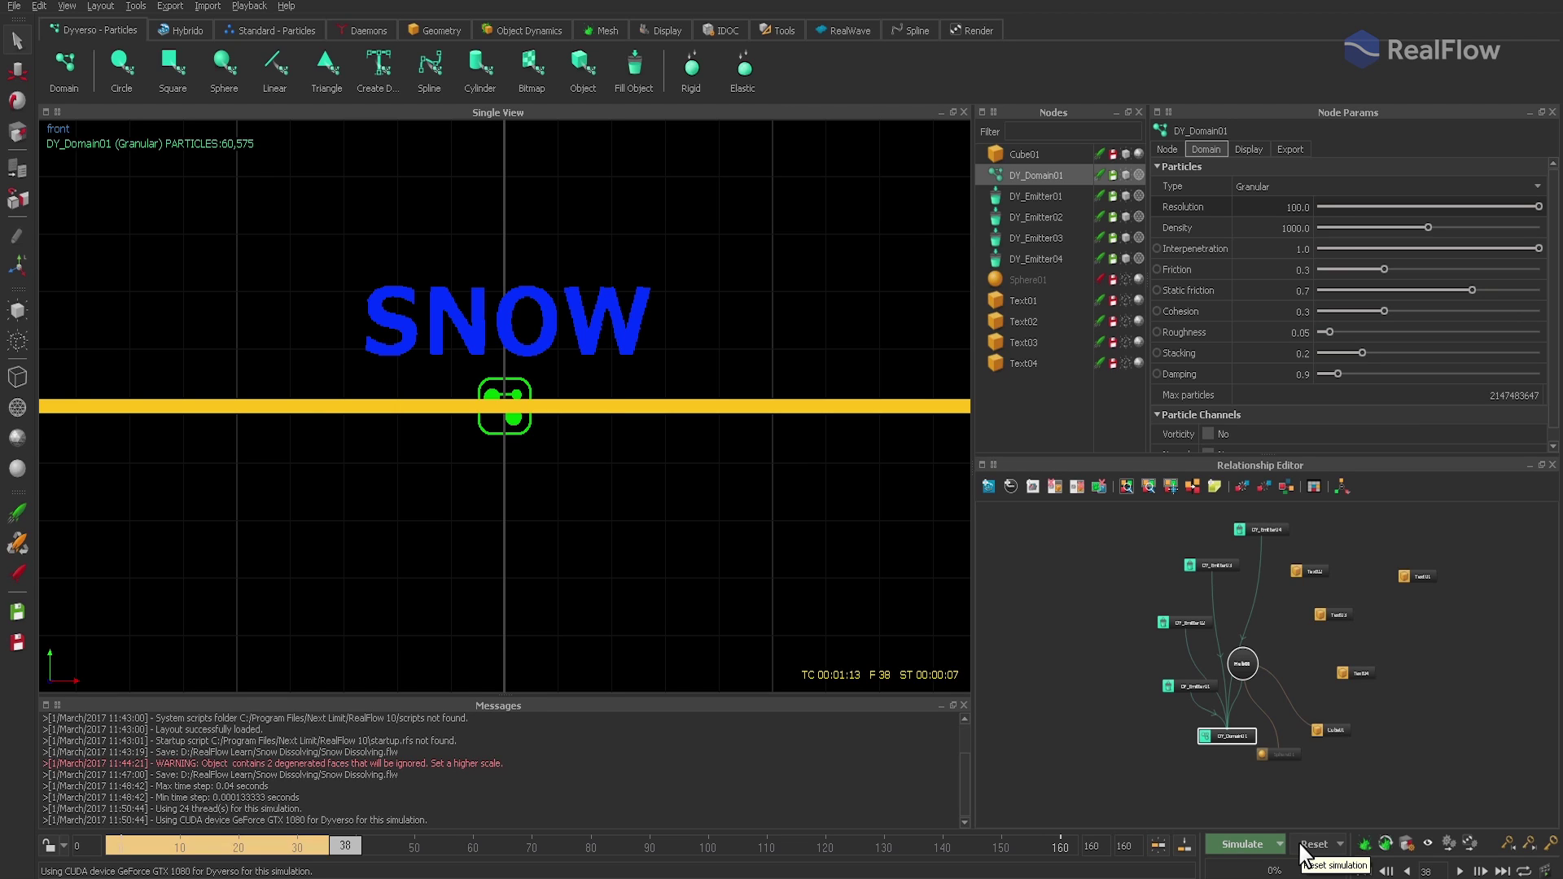
click(1248, 149)
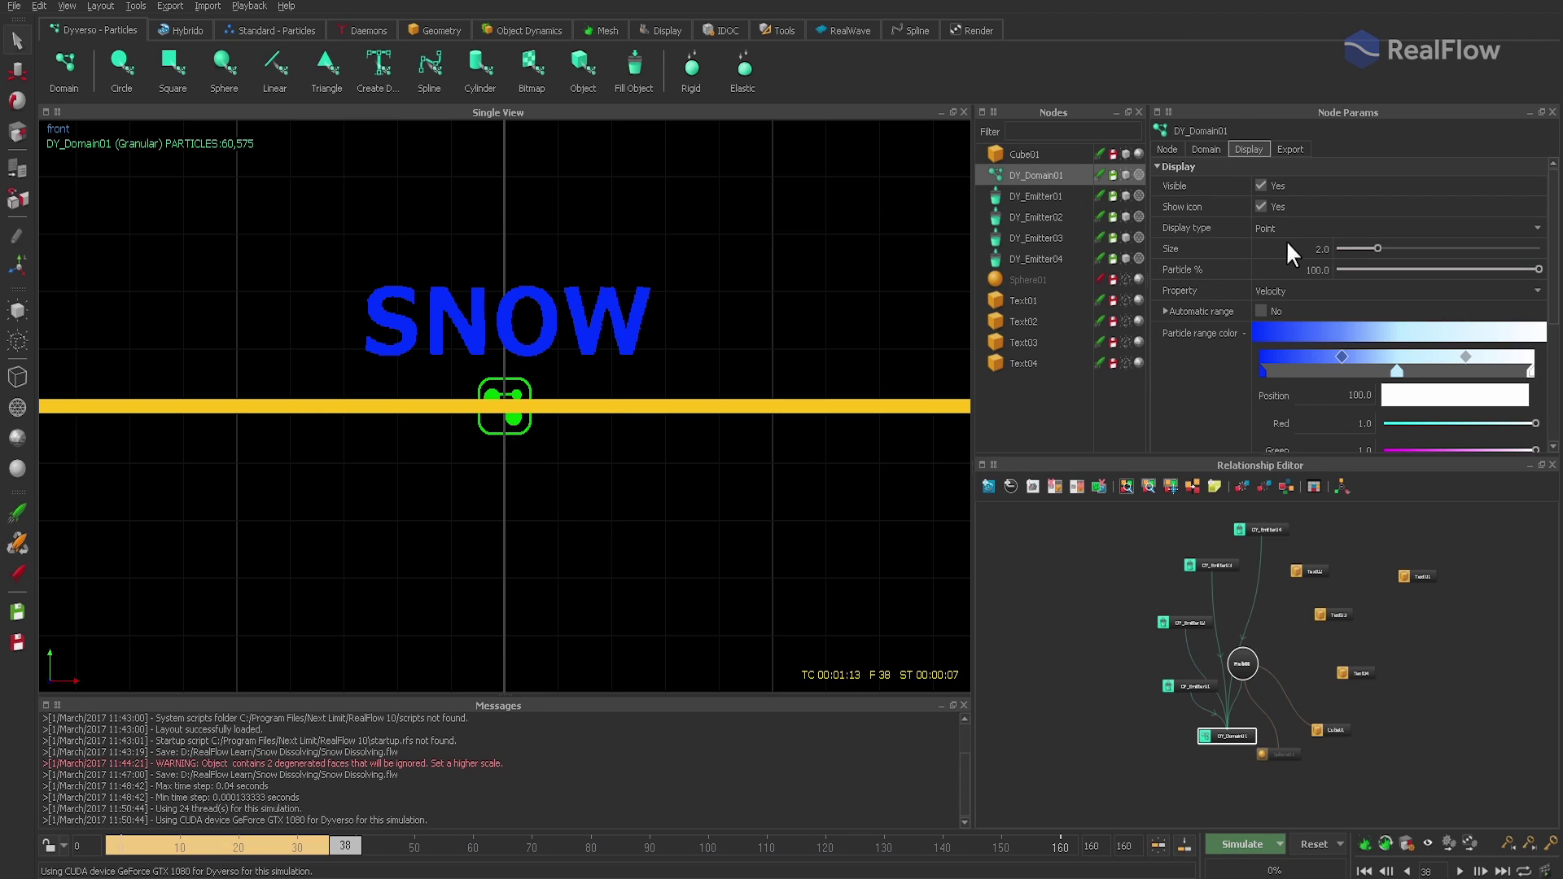
click(1261, 312)
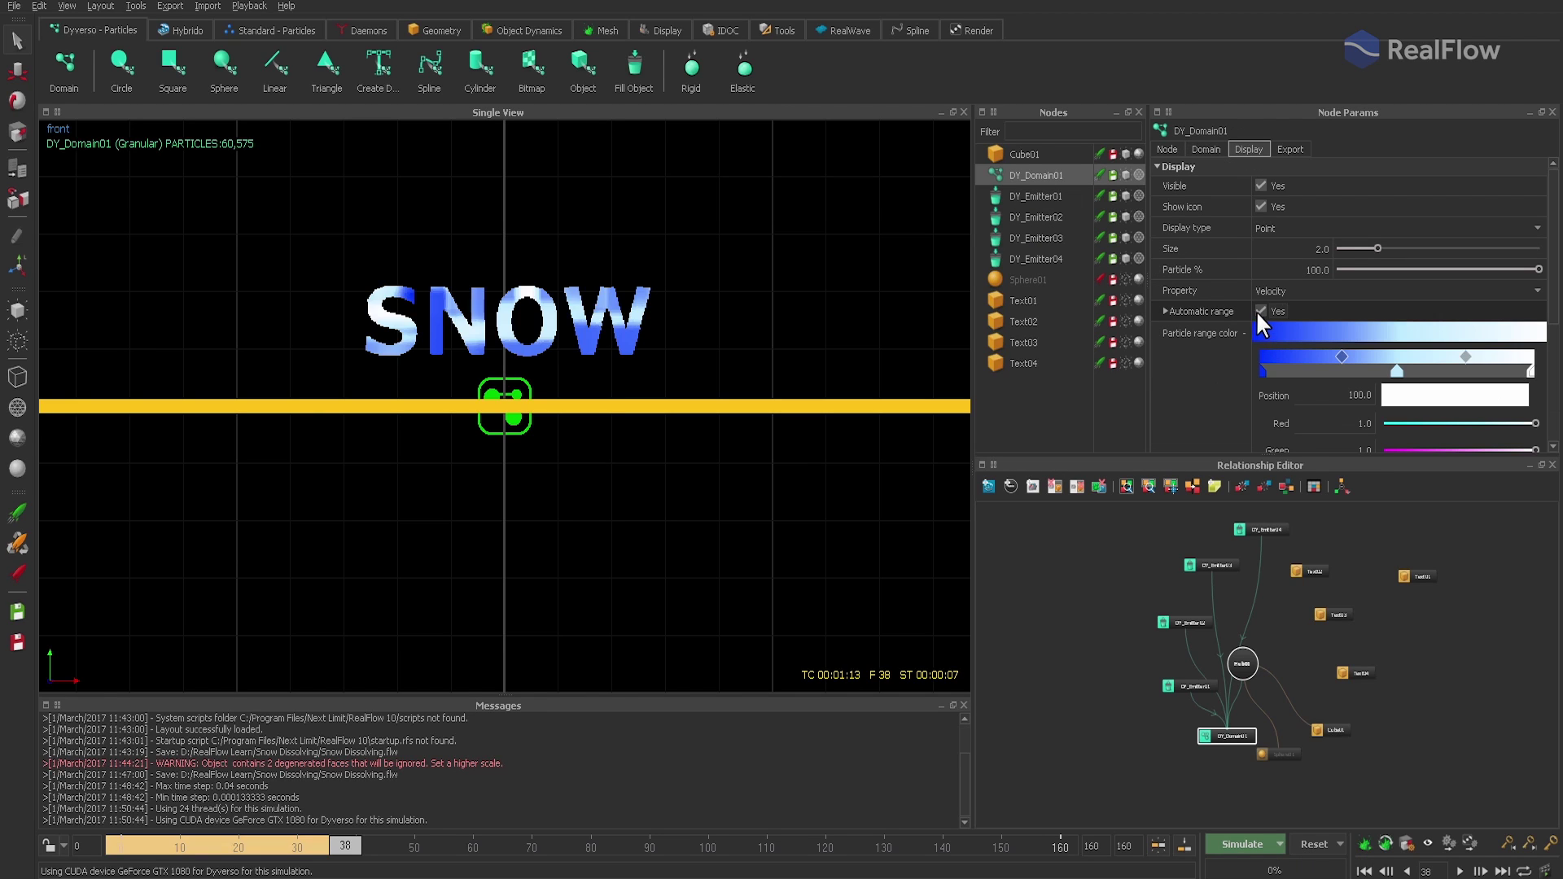
Step: Run another short test simulation and reset it to frame 0
click(1228, 843)
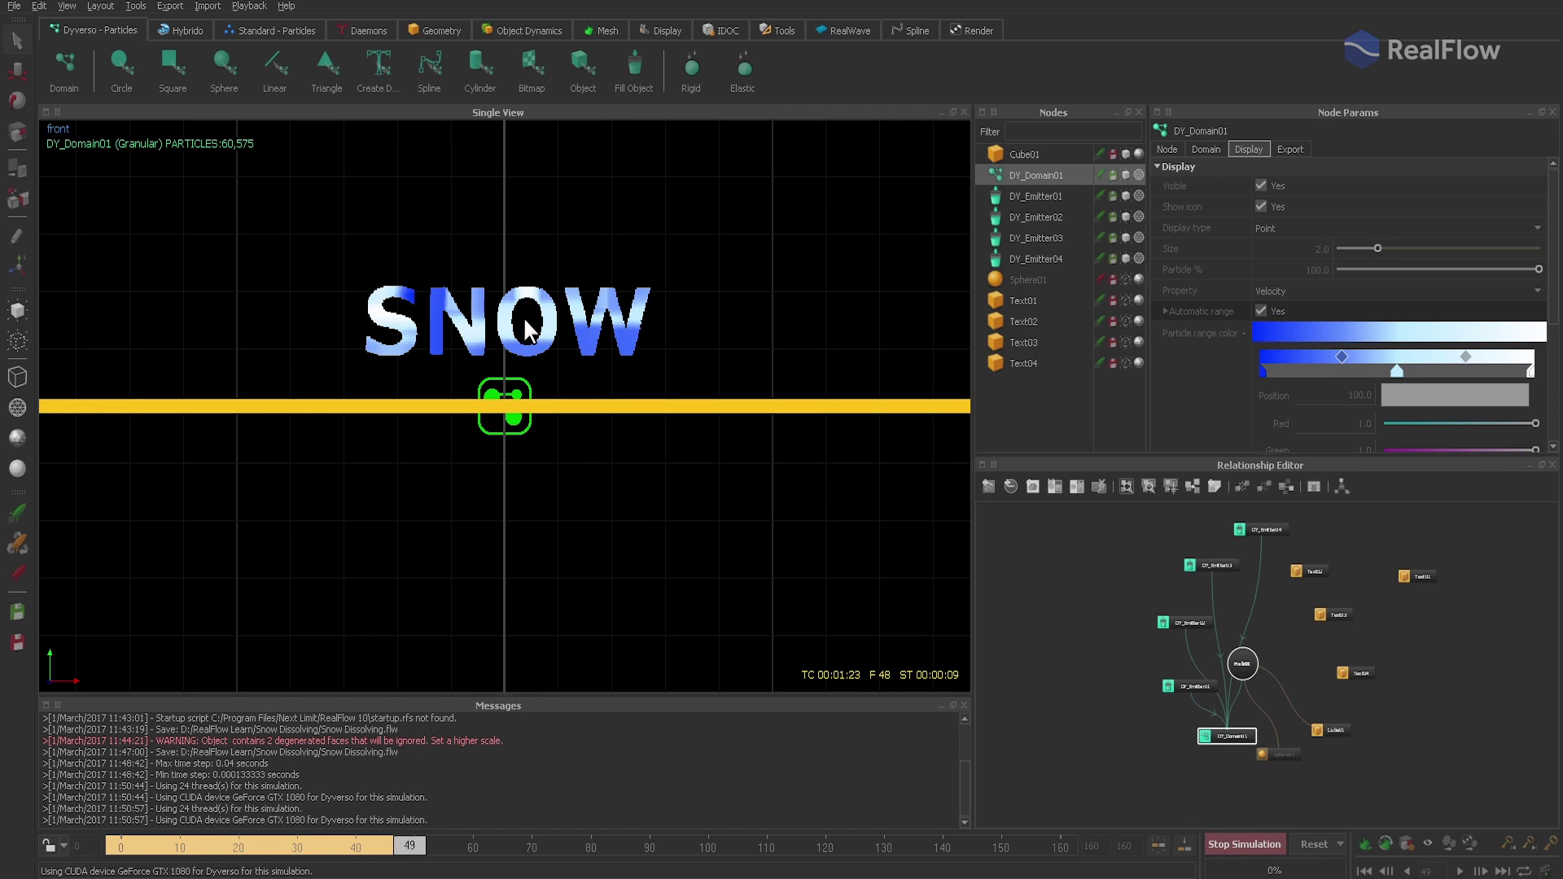
click(1228, 843)
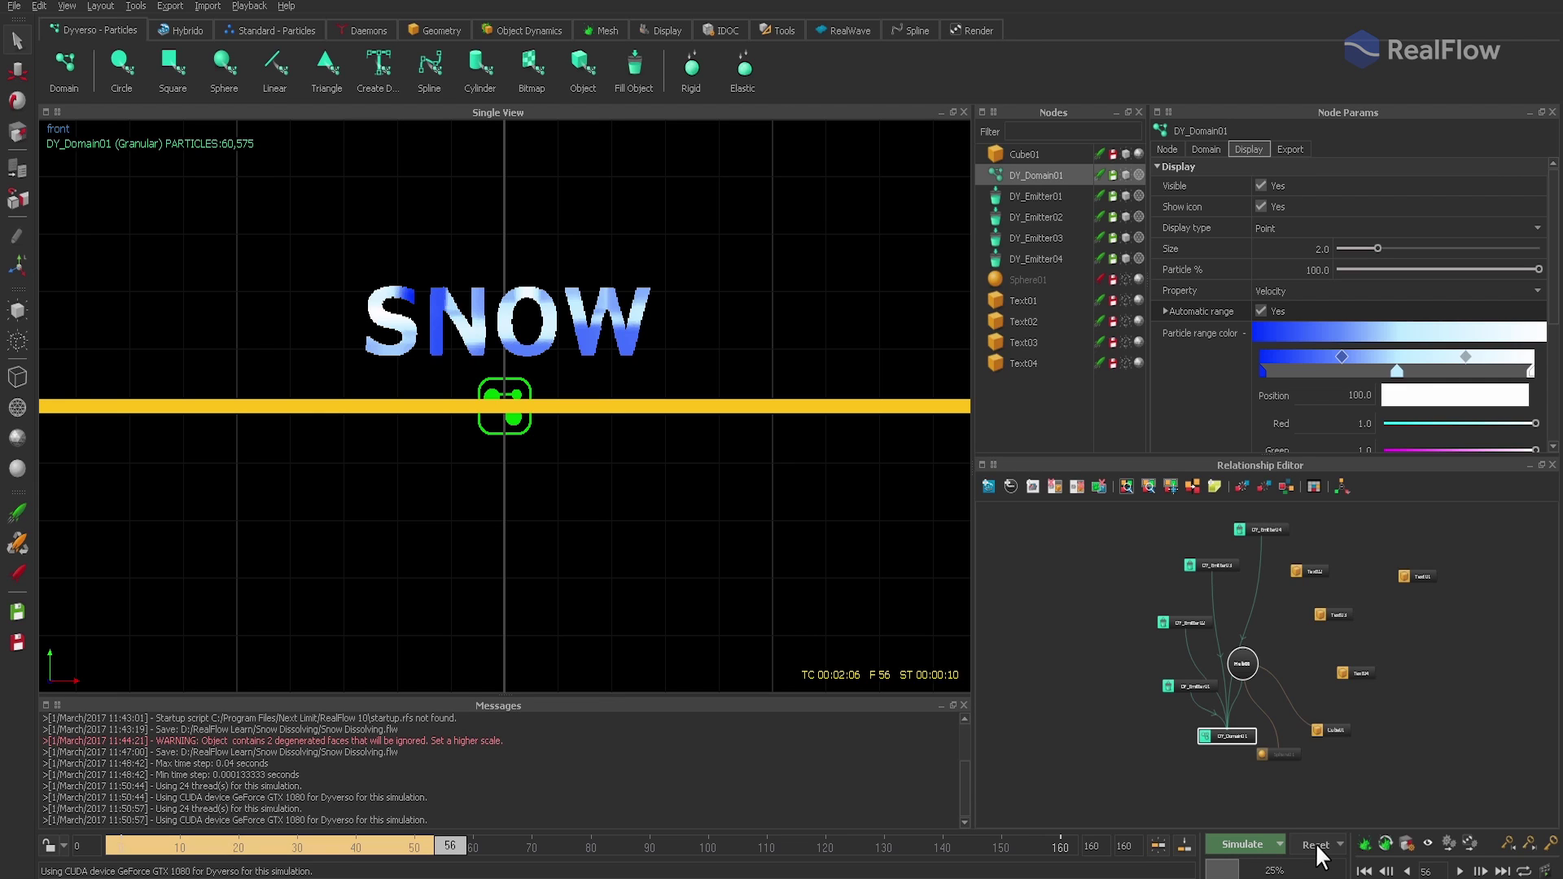
click(1315, 843)
key(Return)
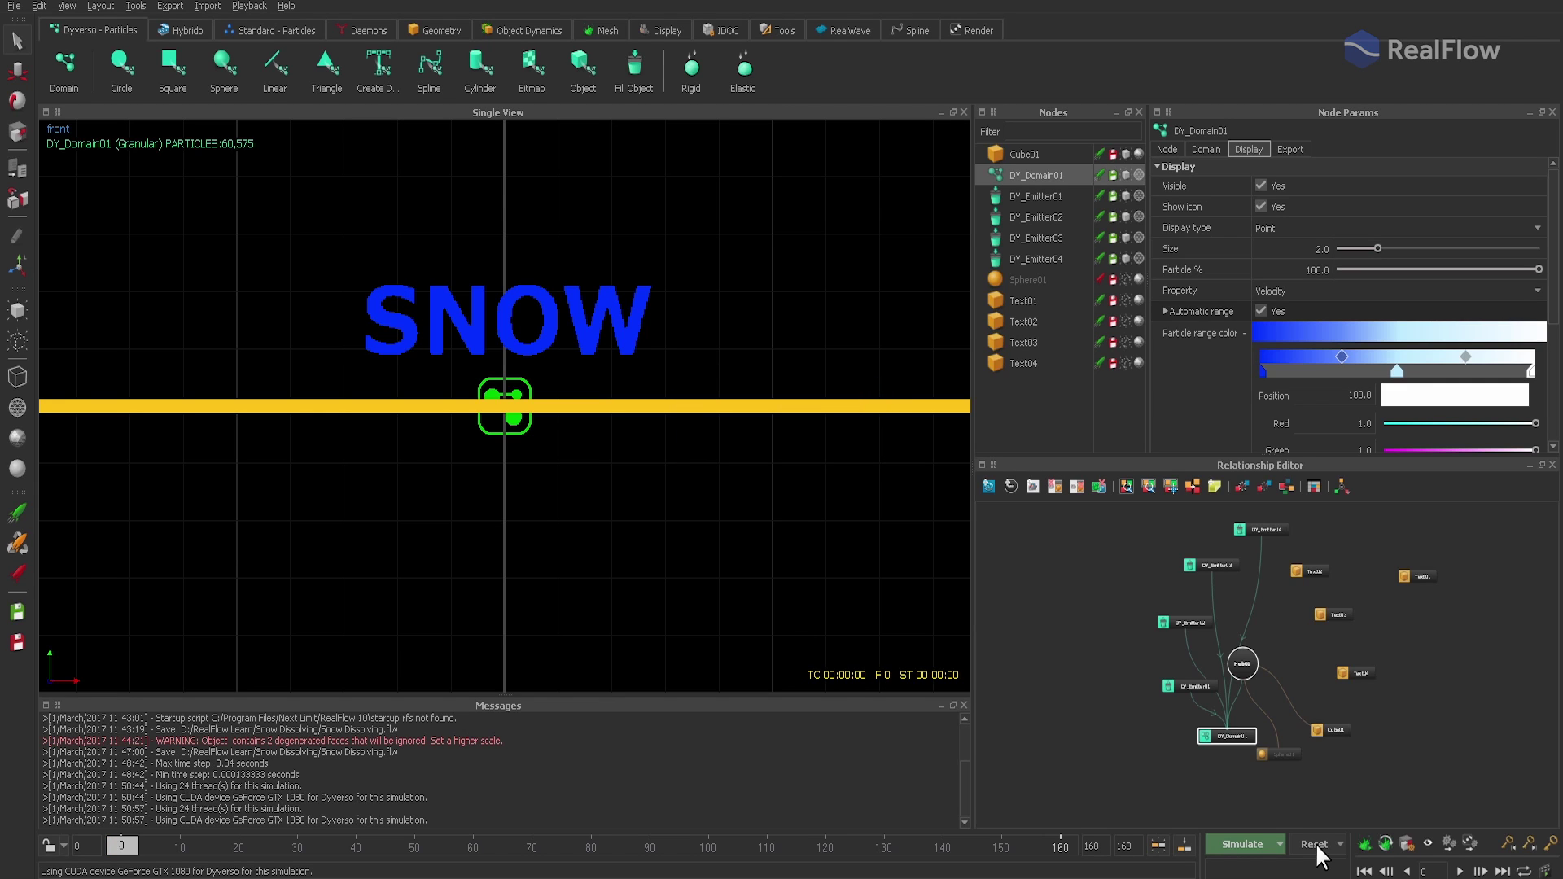
click(1205, 149)
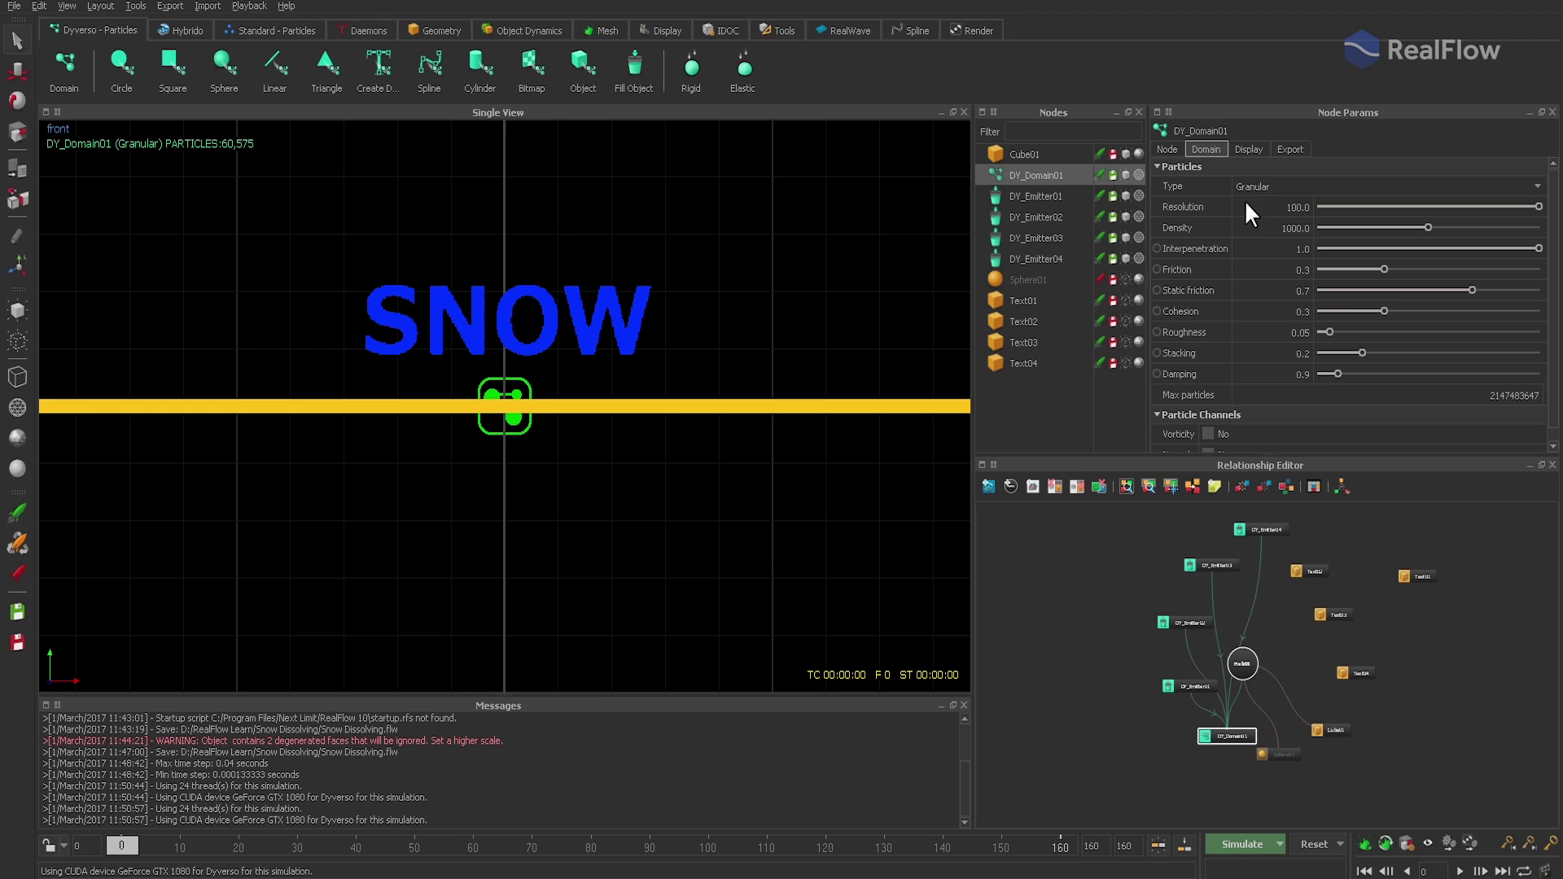
Step: Give DY_Domain01 friction and static friction 0.5, zero cohesion, roughness and stacking, and damping 3.0
double_click(1267, 272)
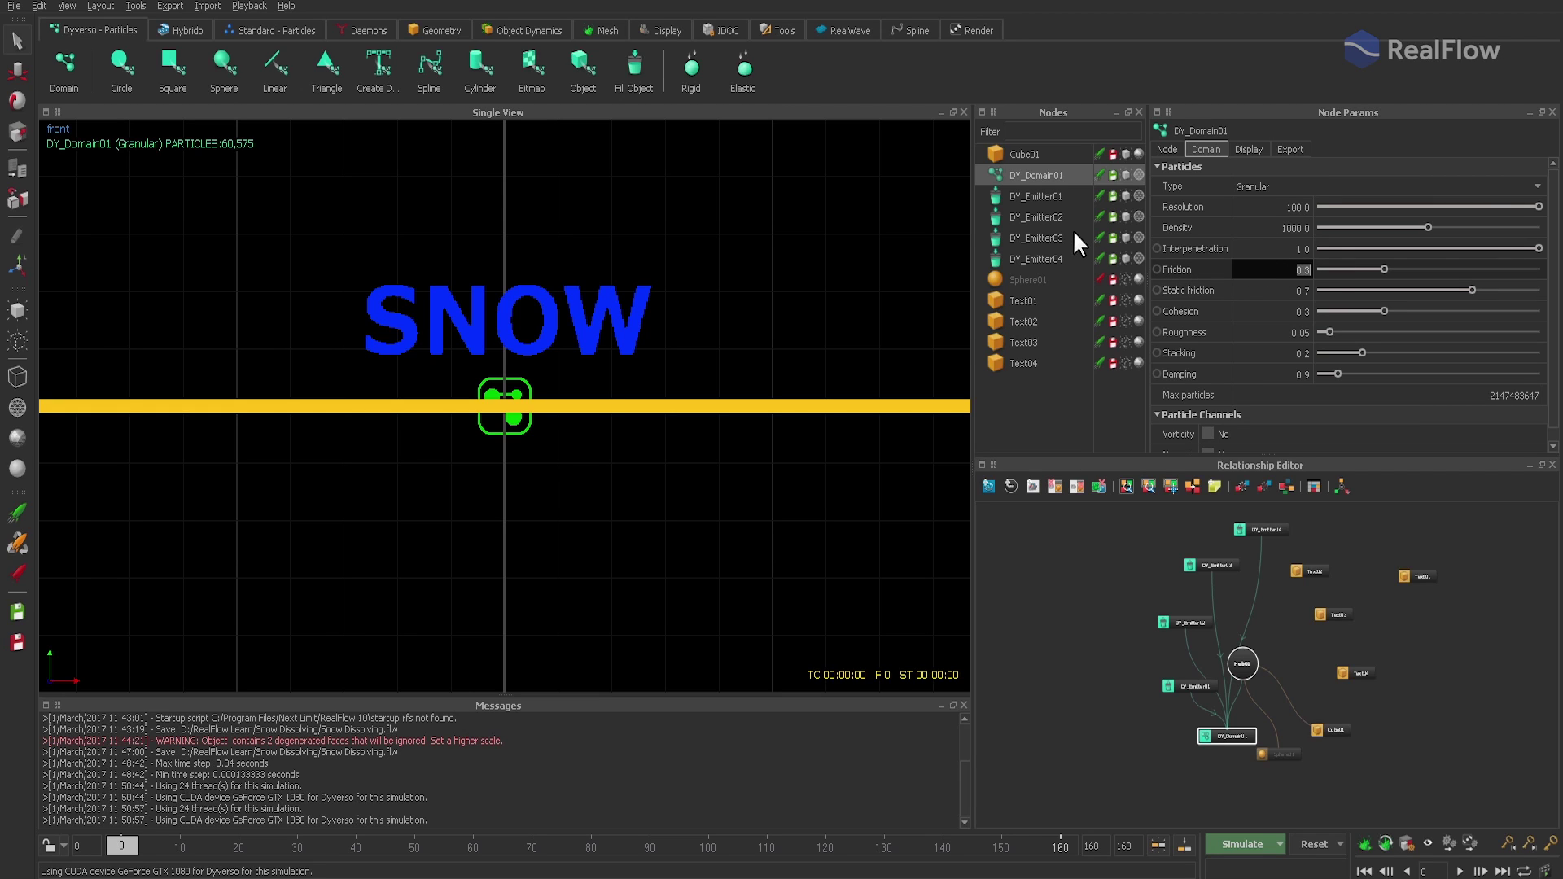
text(.6)
key(Tab)
text(.5)
key(Tab)
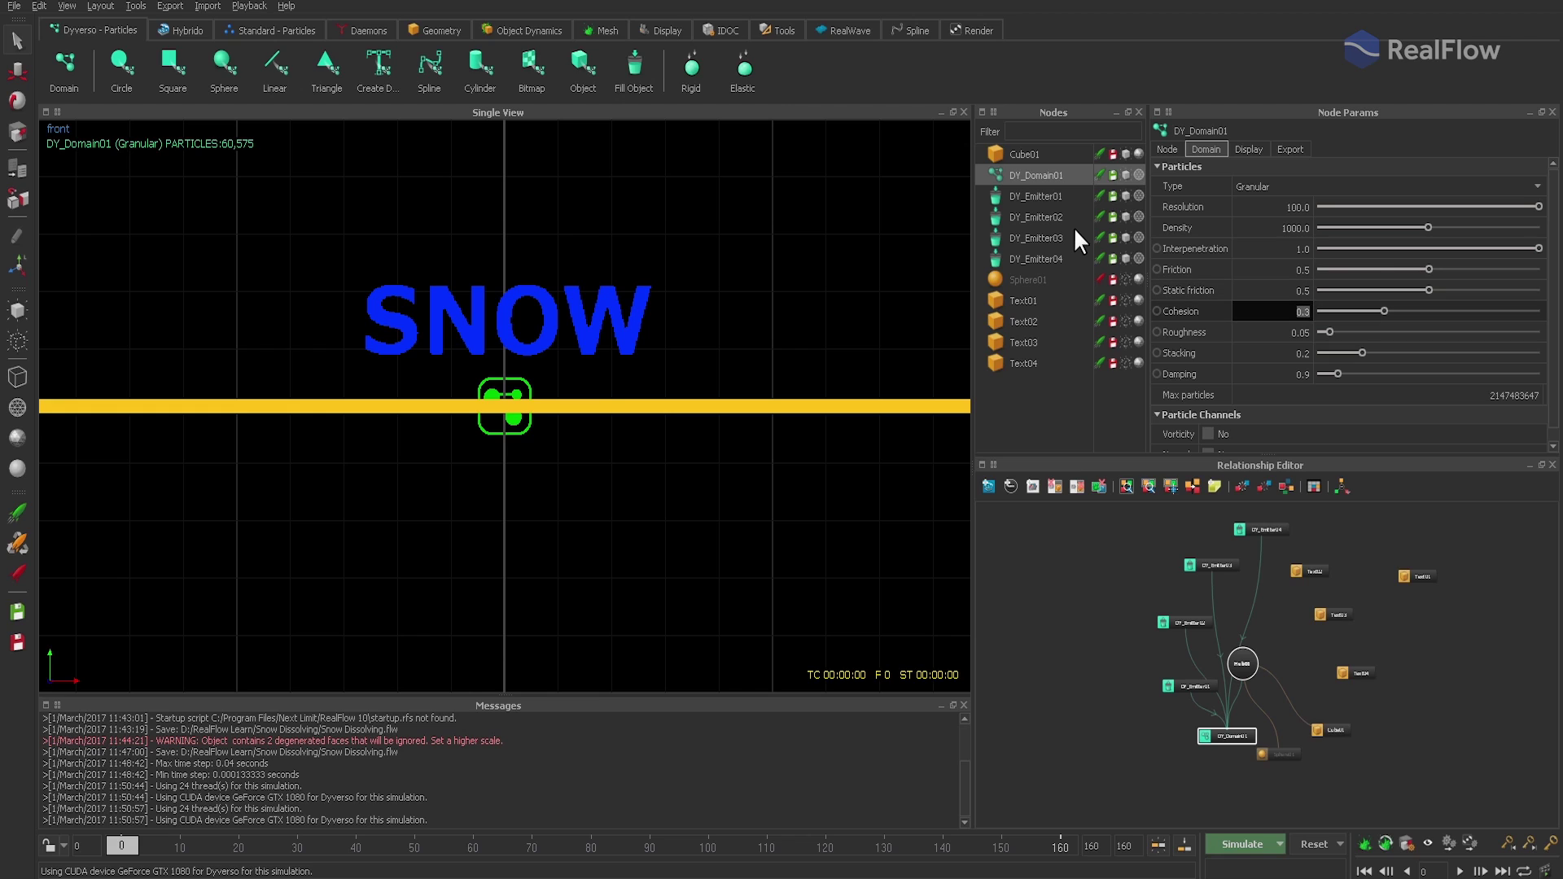
text(0)
key(Tab)
text(0)
key(Tab)
text(0)
key(Tab)
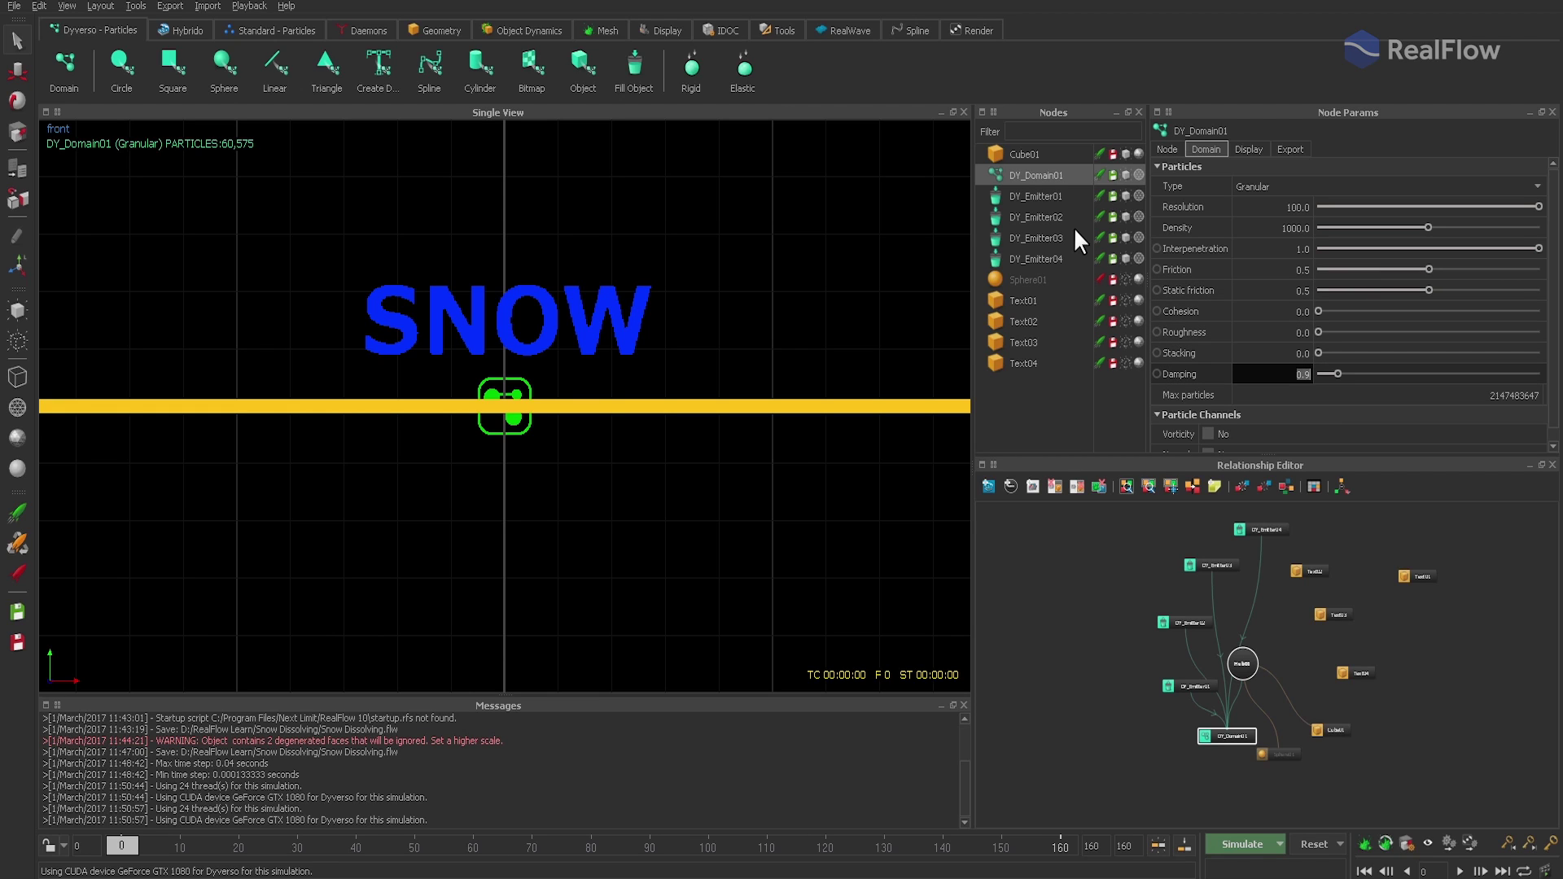
text(3)
key(Return)
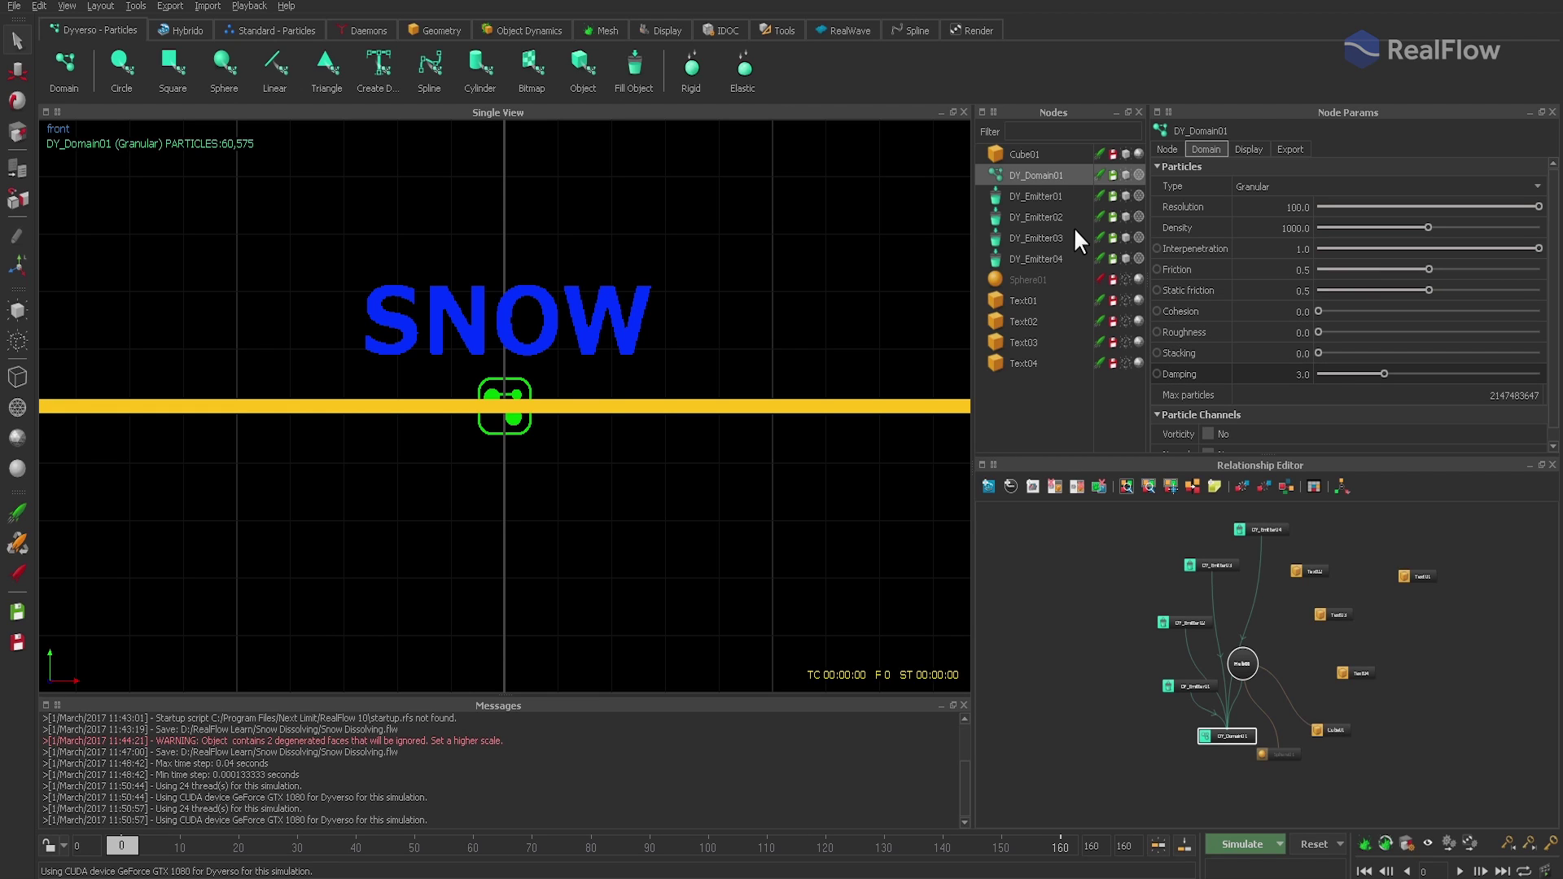
Step: Run a short test simulation, save the scene, and reset all simulation data
click(1238, 844)
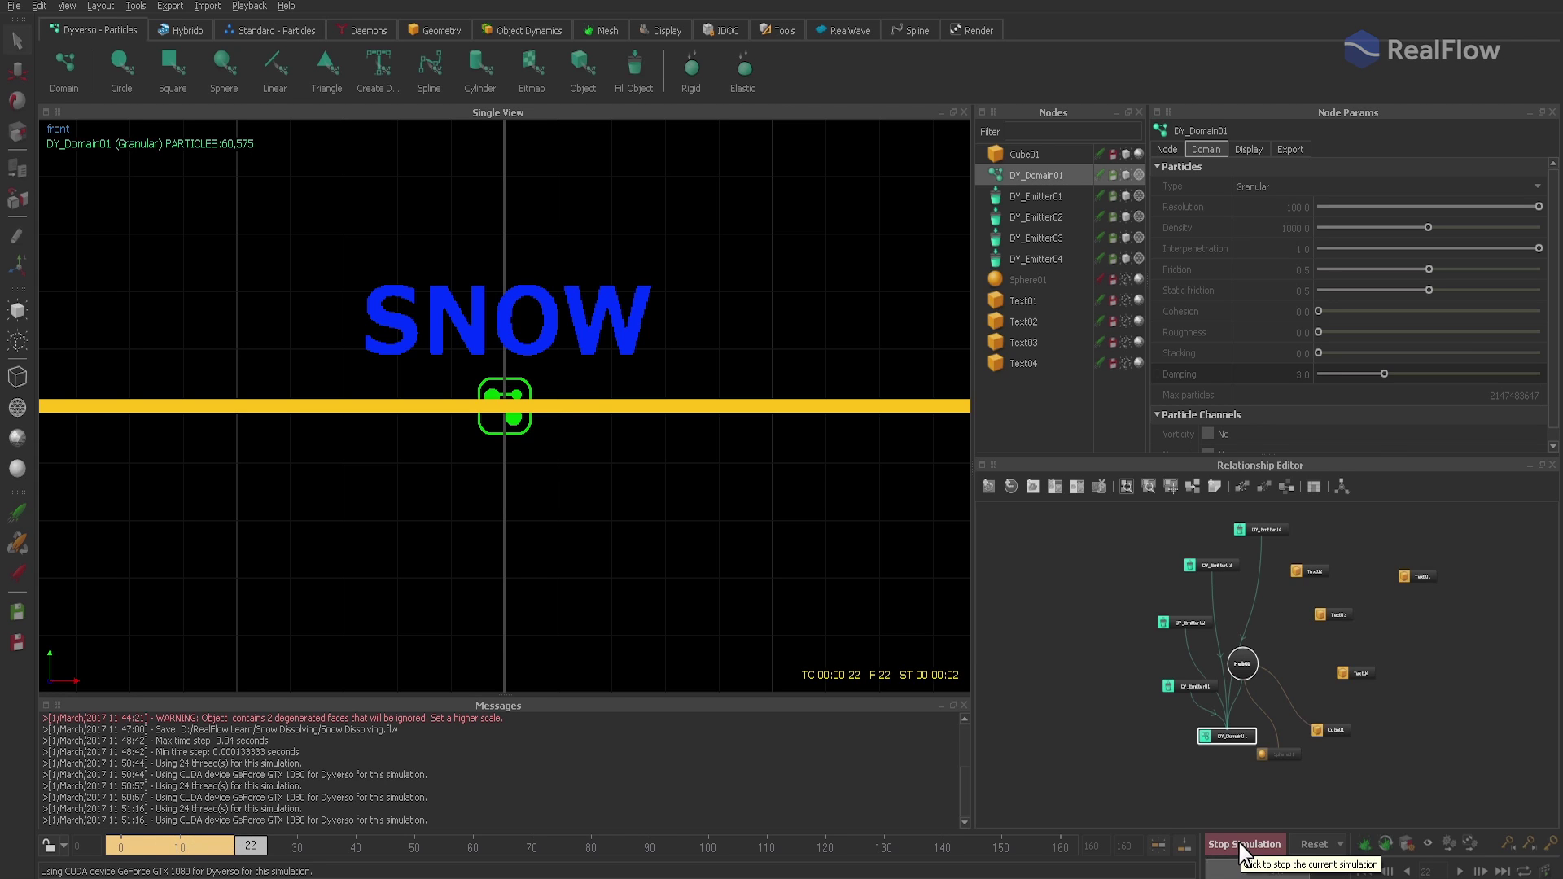
click(1240, 844)
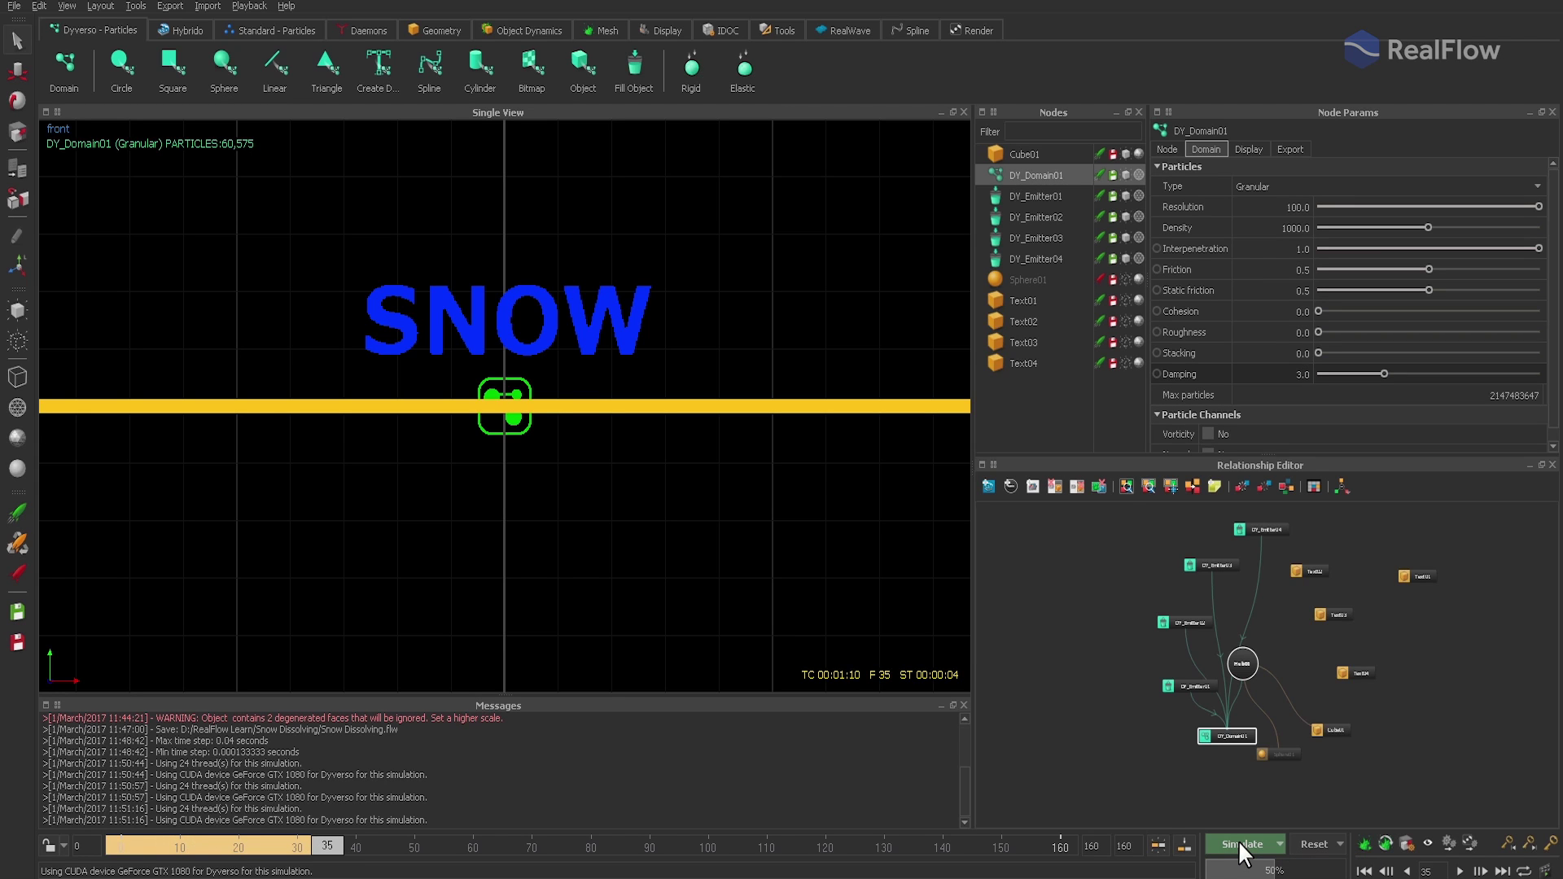
key(ctrl+s)
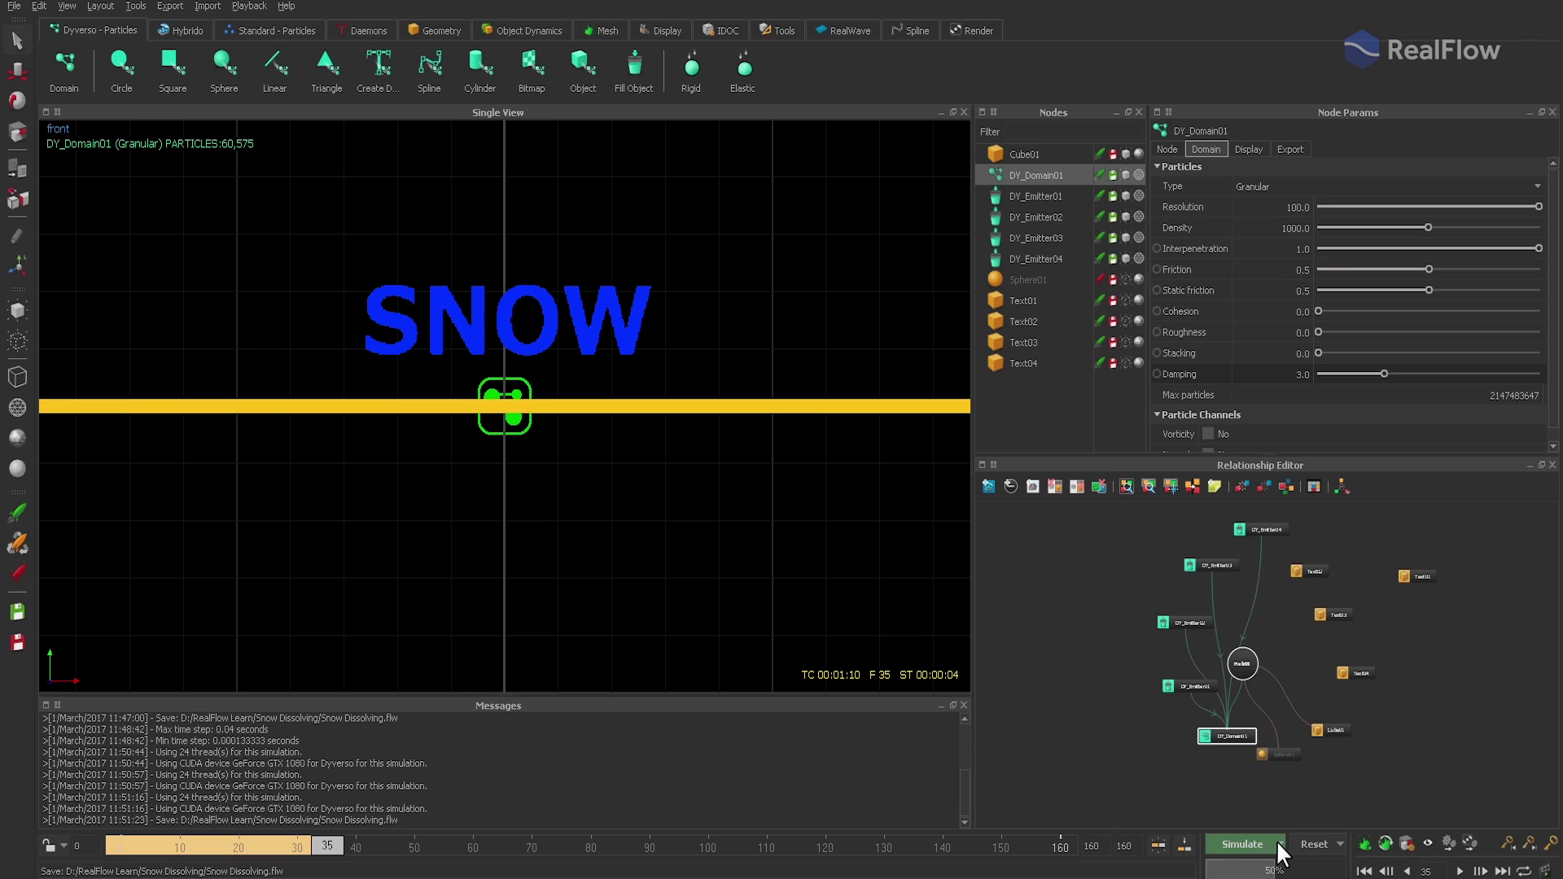
click(1308, 844)
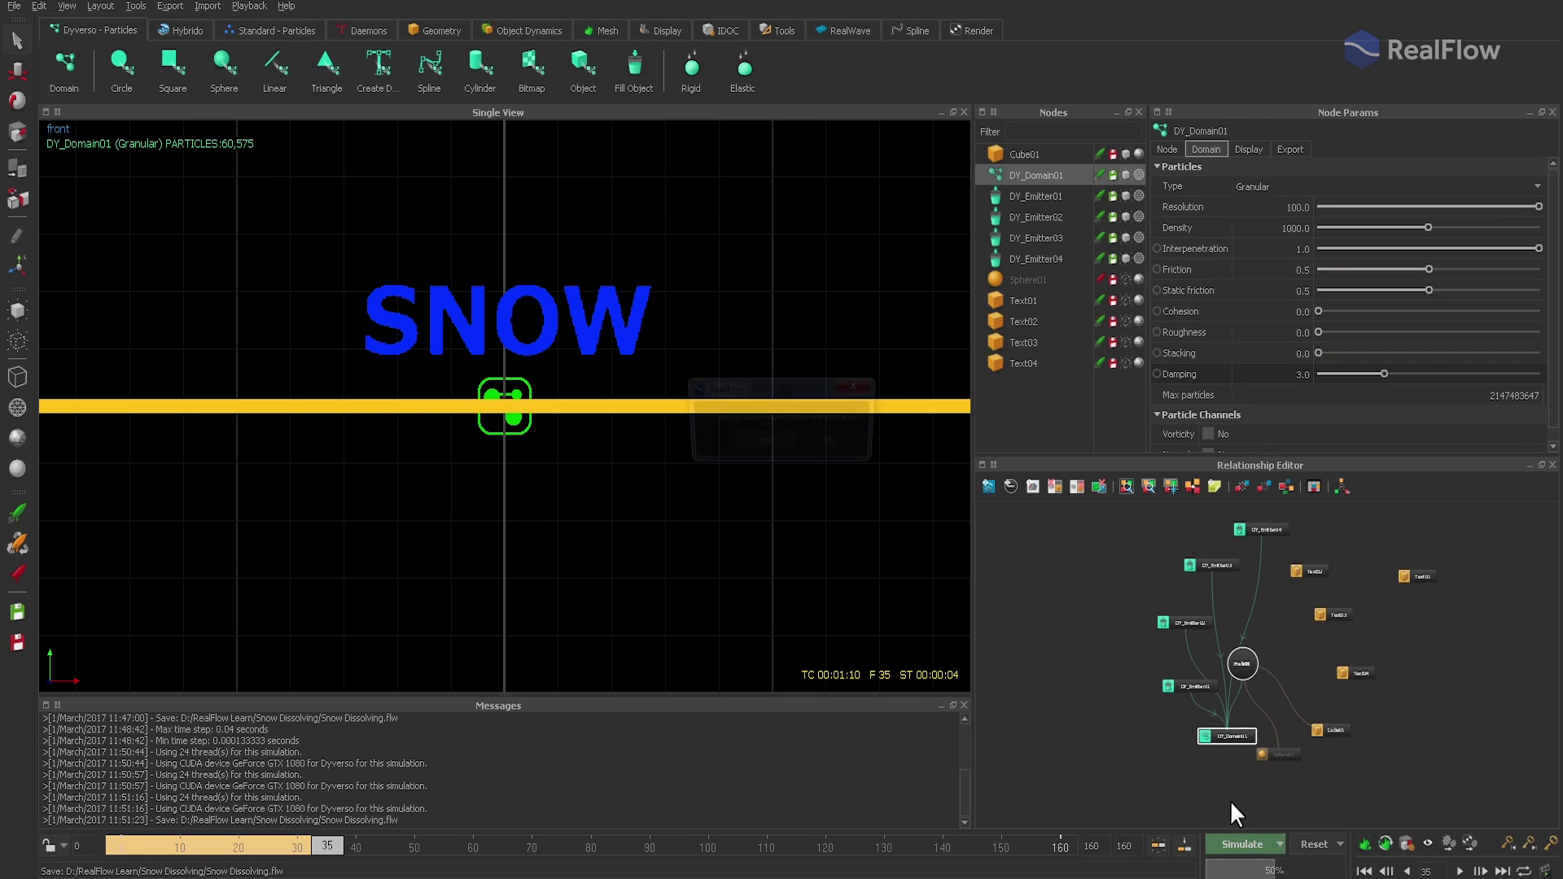
click(757, 442)
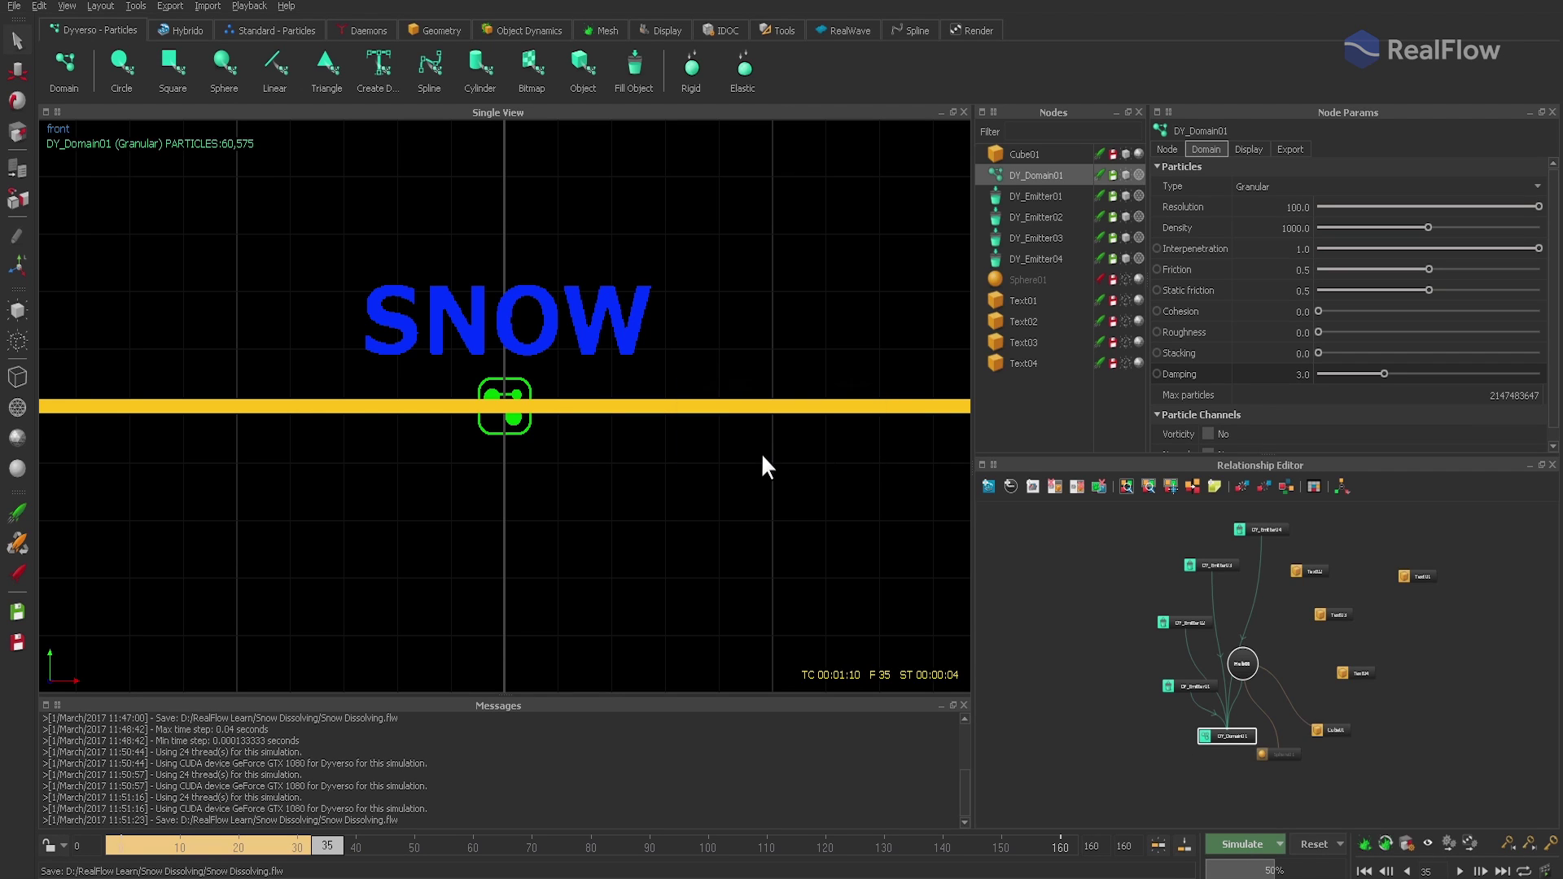
Step: Add a second granular Dyverso domain with friction 0.3 and static friction 0.7
click(66, 70)
click(1253, 187)
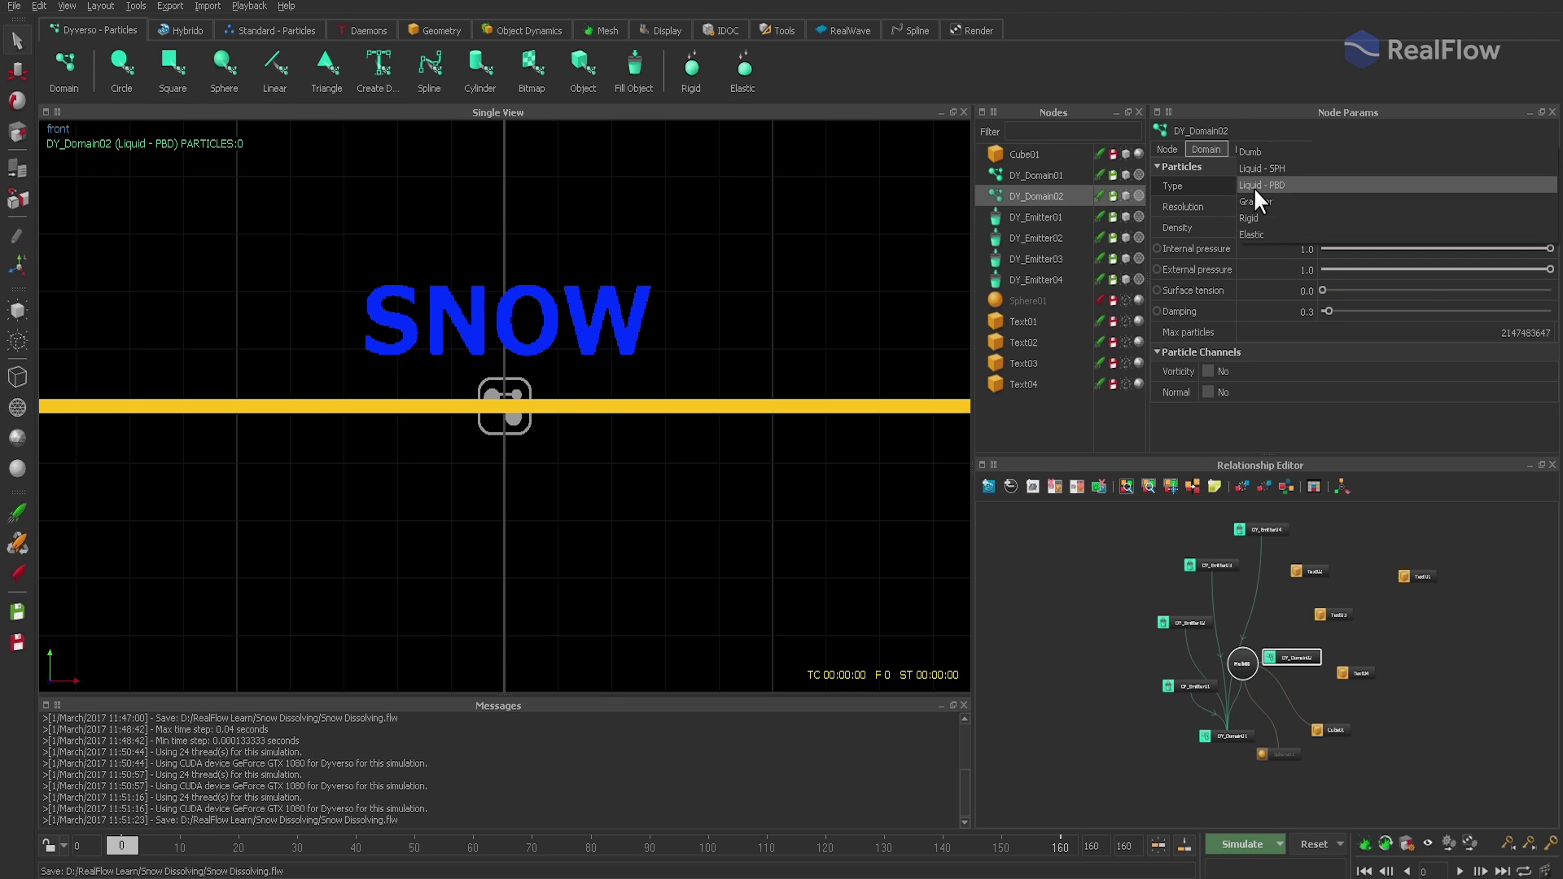
click(1253, 198)
click(1287, 271)
text(.)
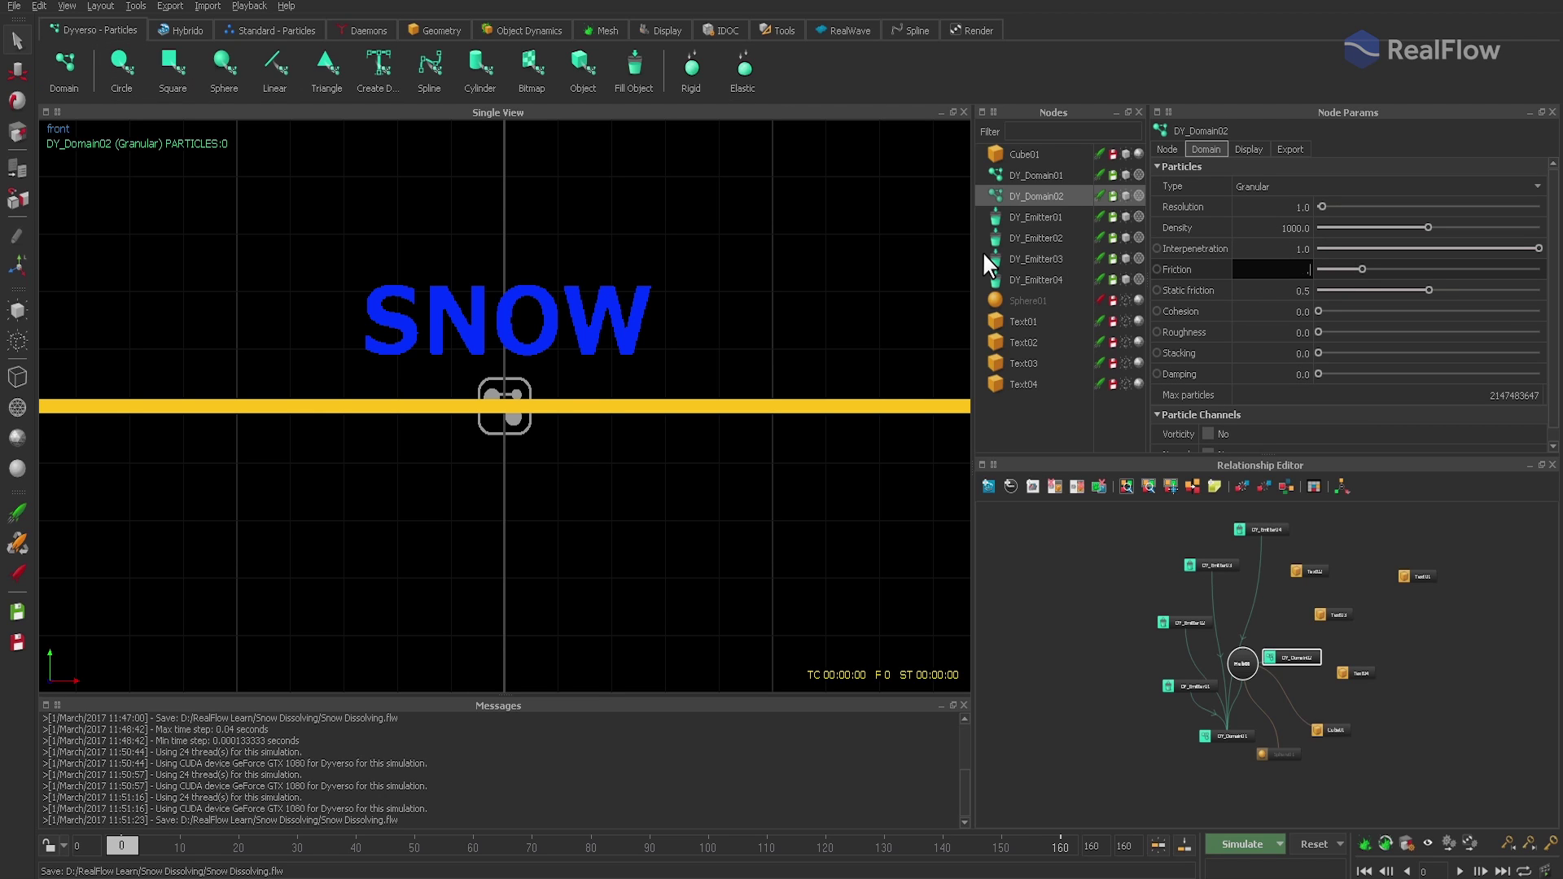
text(3)
key(Tab)
text(.7)
key(Tab)
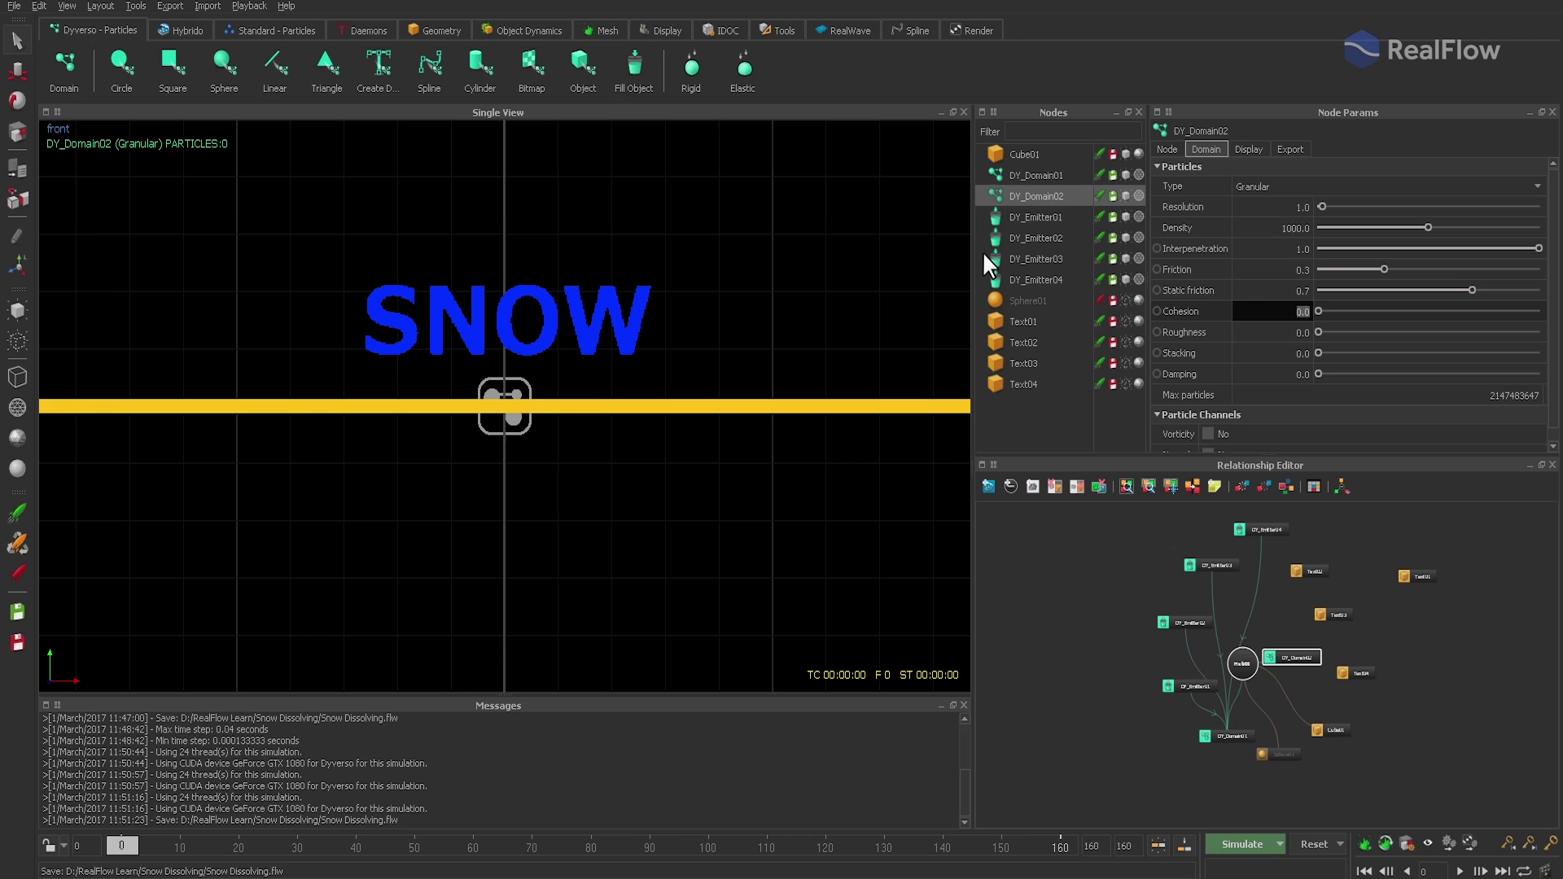
text(.3)
key(Tab)
Step: Set DY_Domain02's roughness to 0, stacking to 0.2 and damping to 0.9
text(0)
key(Tab)
text(.)
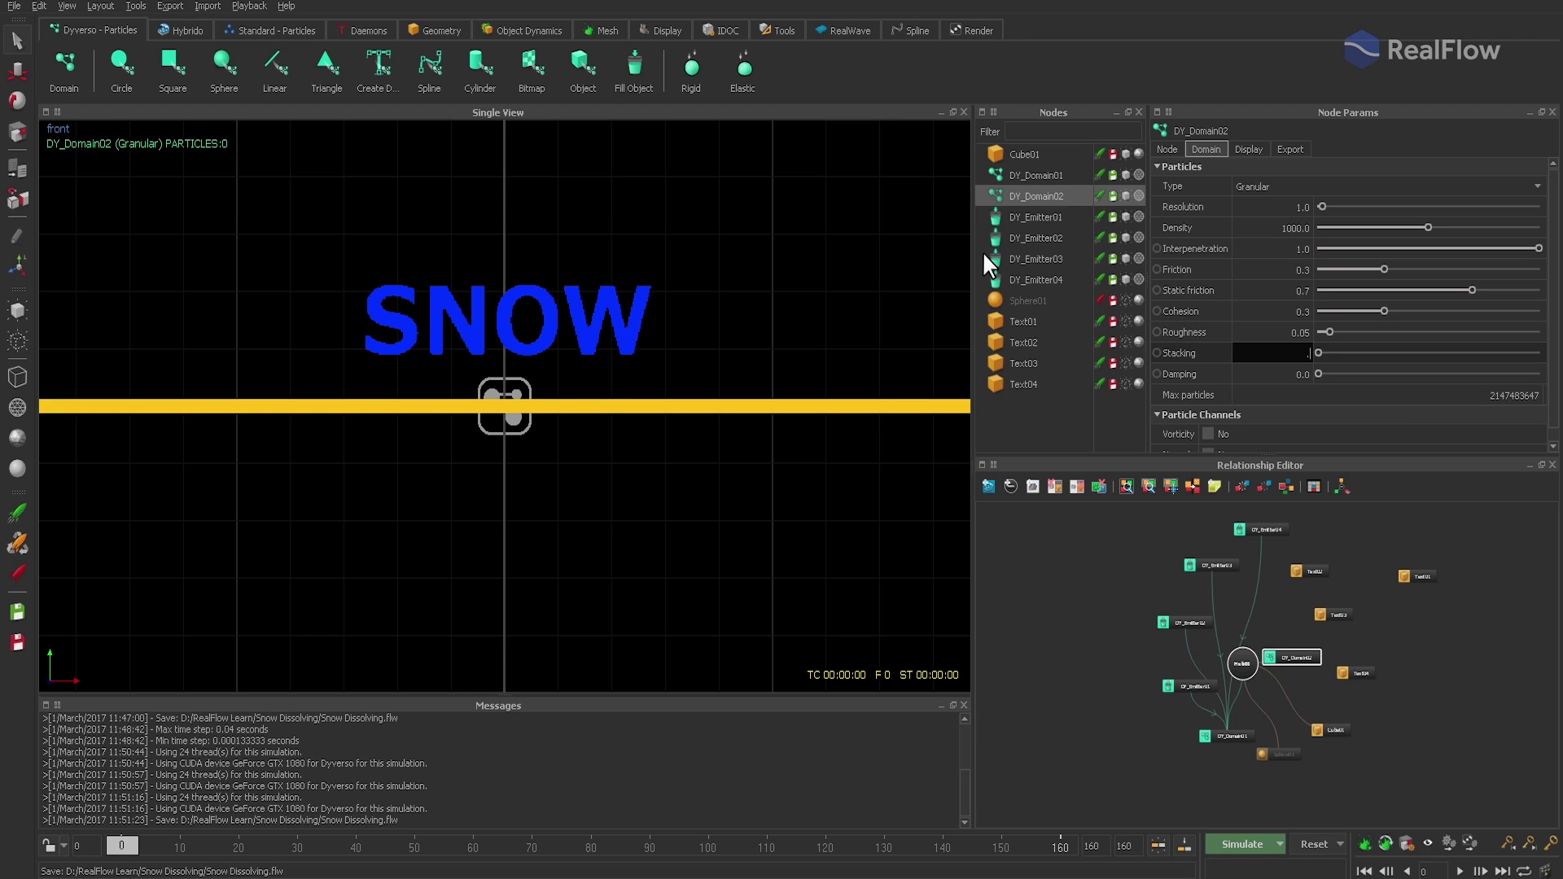
text(2)
key(Tab)
text(.9)
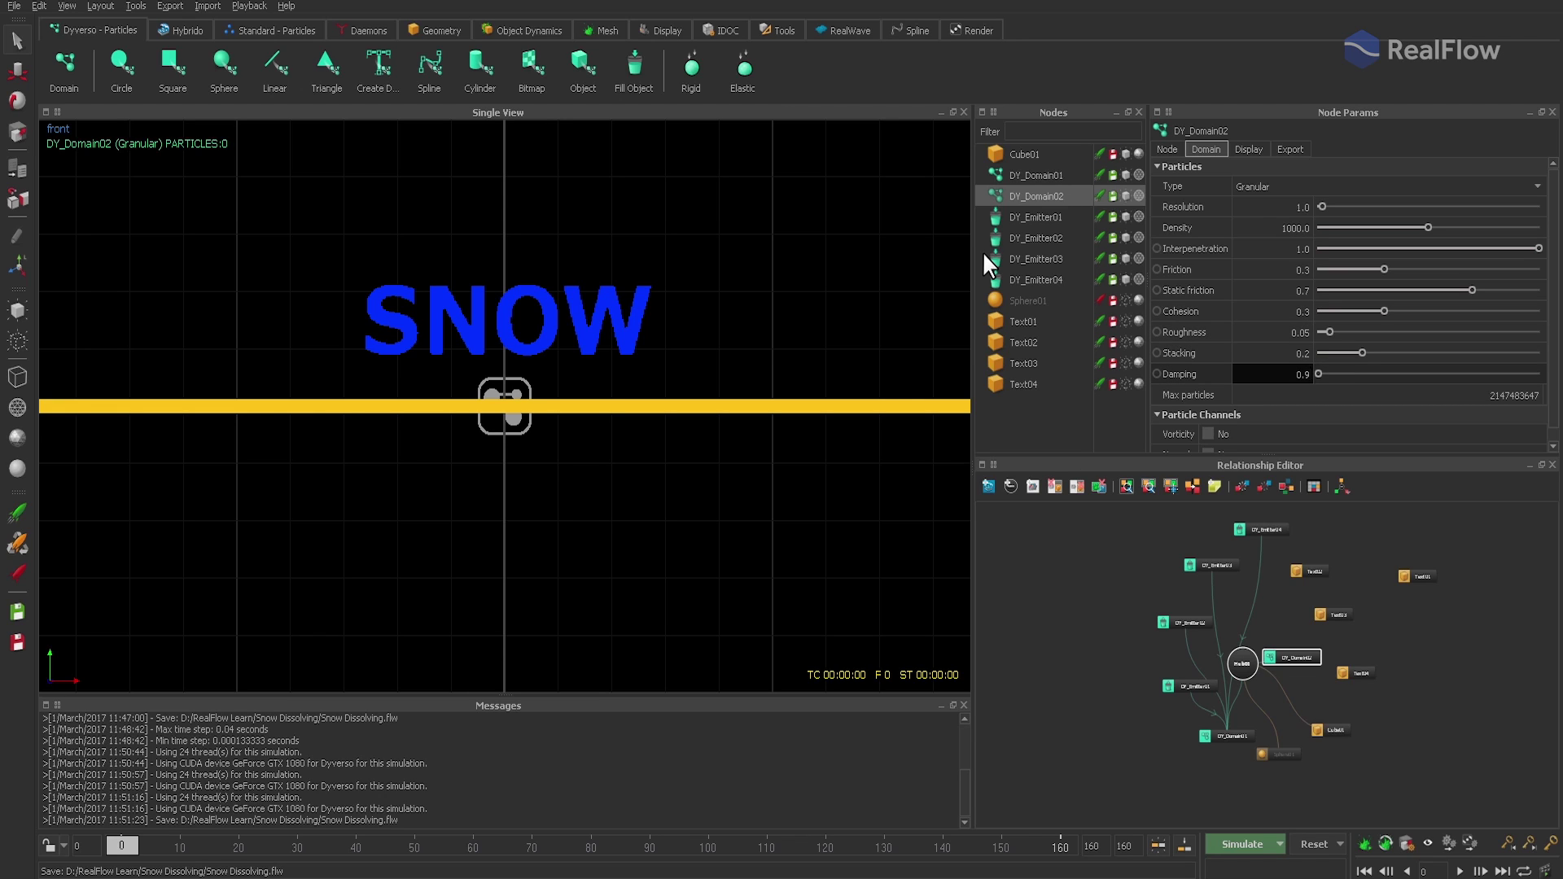
key(Return)
Step: Add a white marker to DY_Domain02's particle colour gradient
click(1248, 149)
click(1259, 363)
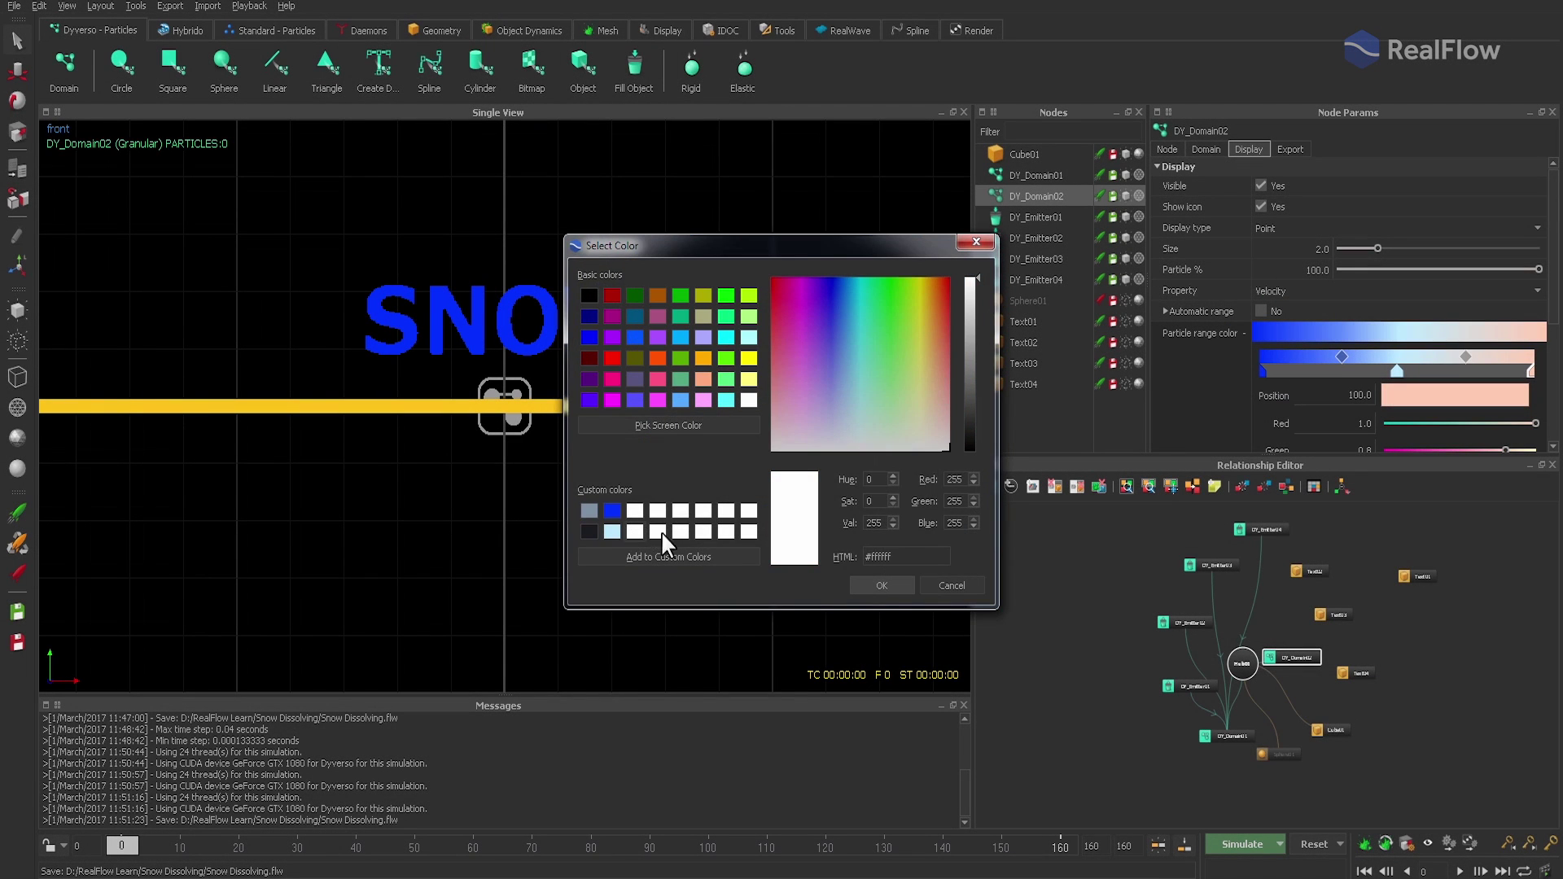
click(882, 583)
click(1203, 149)
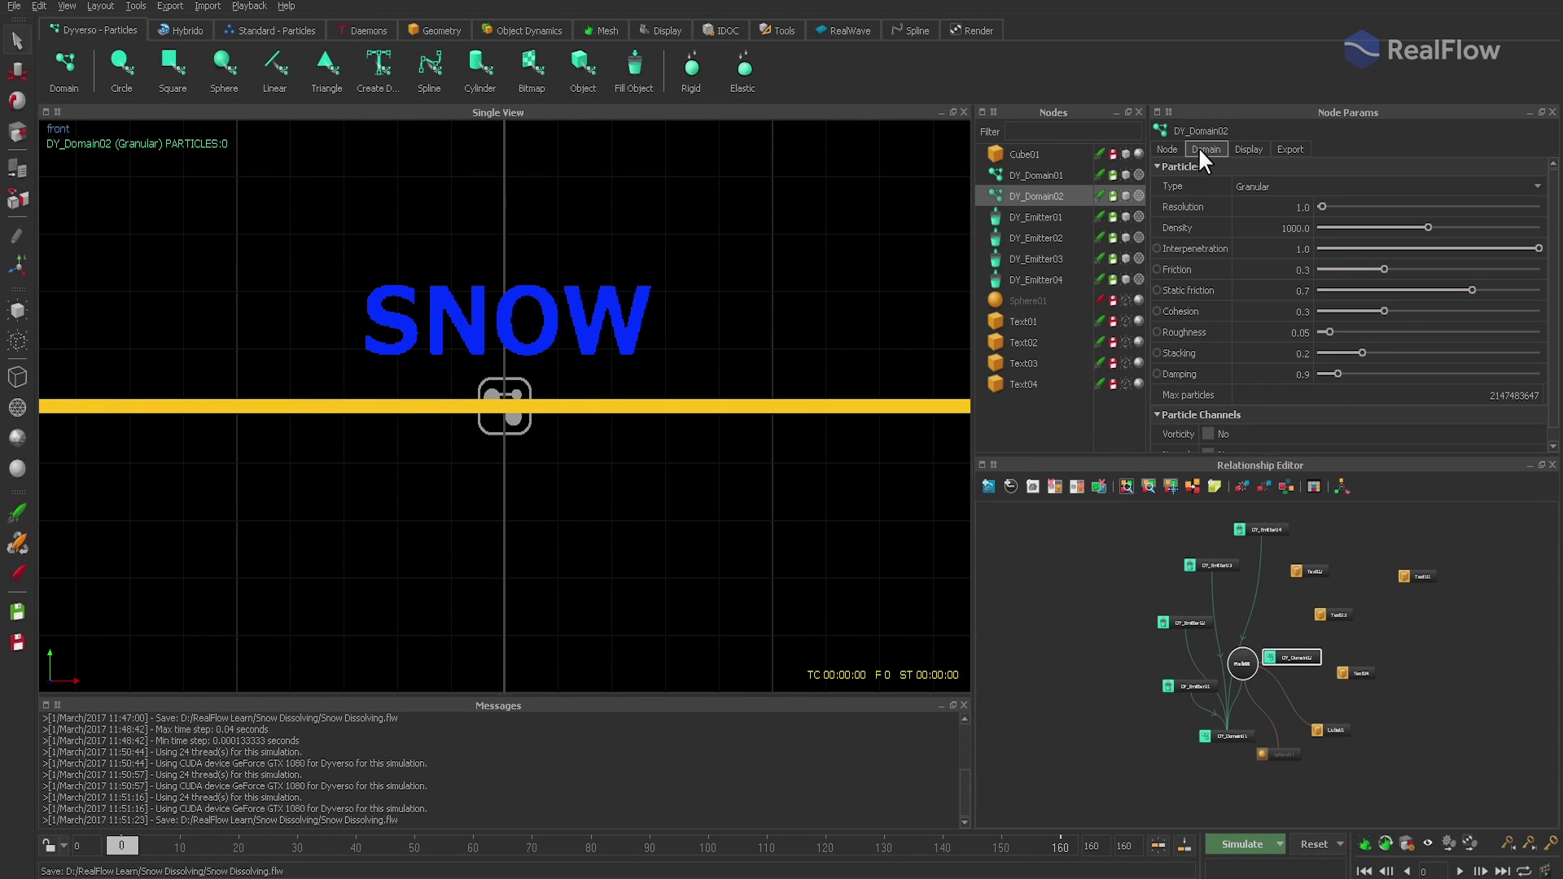
Step: Copy DY_Domain01's Resolution of 100.0 and reselect DY_Domain02
click(1038, 172)
double_click(1294, 207)
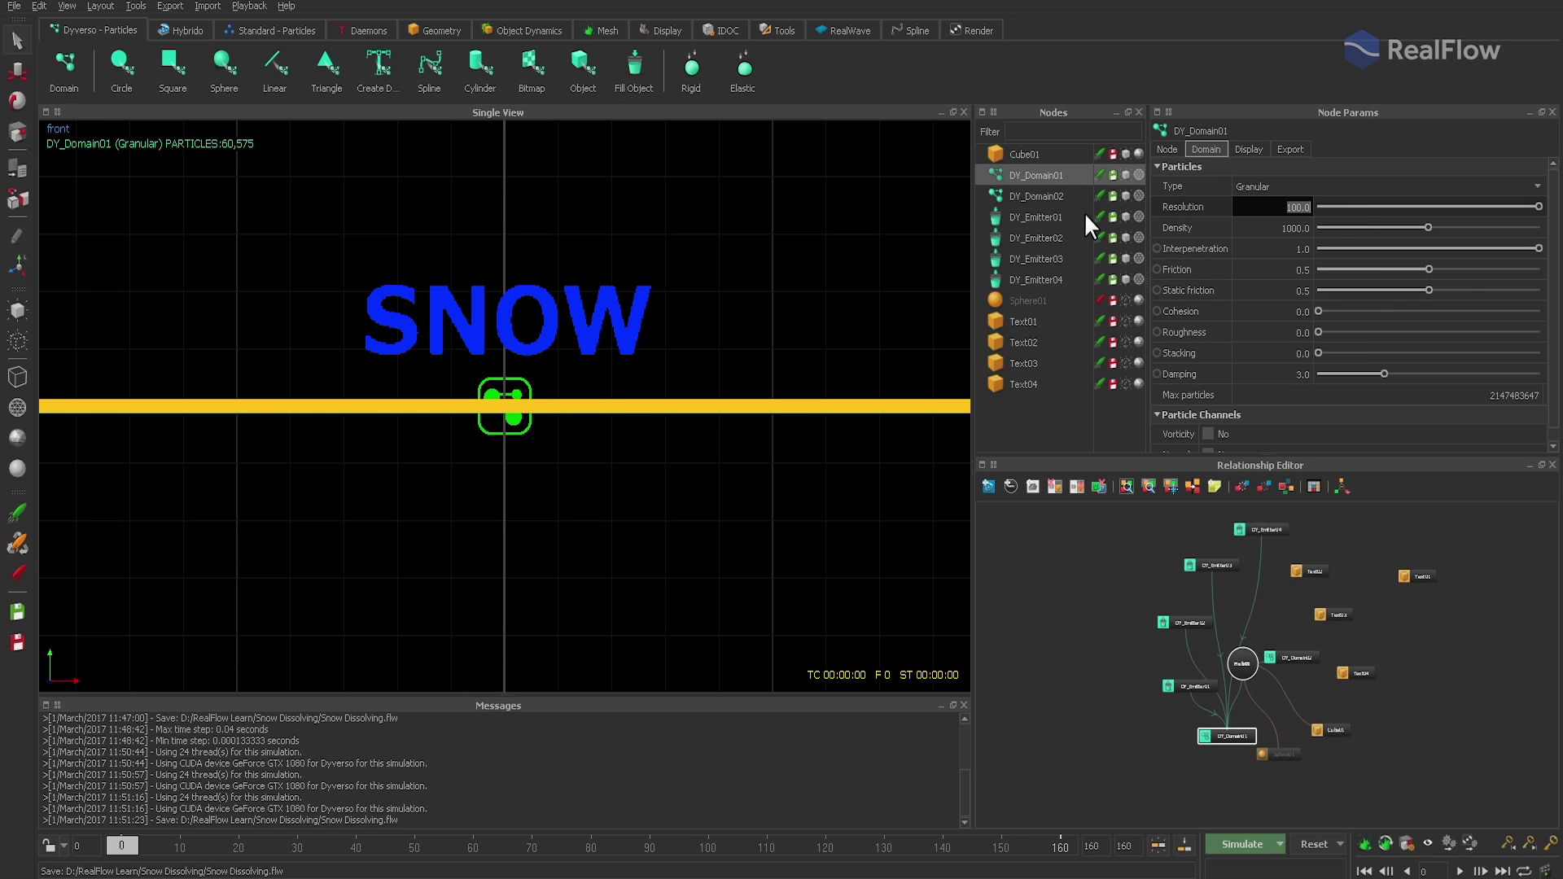
click(1027, 195)
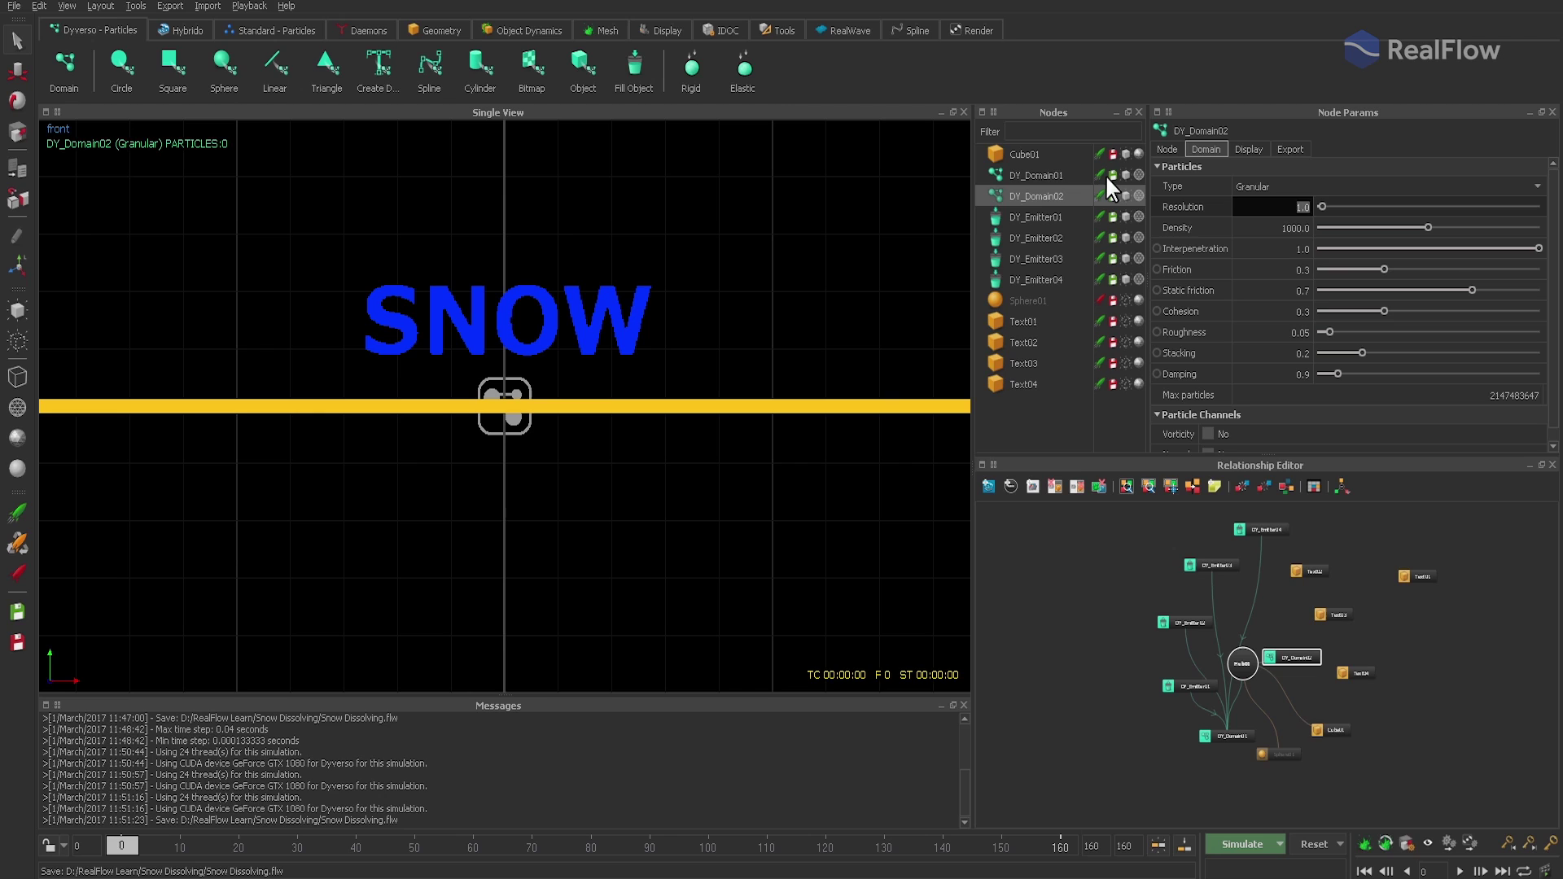
Step: Set DY_Domain02's Resolution to 100 and add a Filter daemon
key(Return)
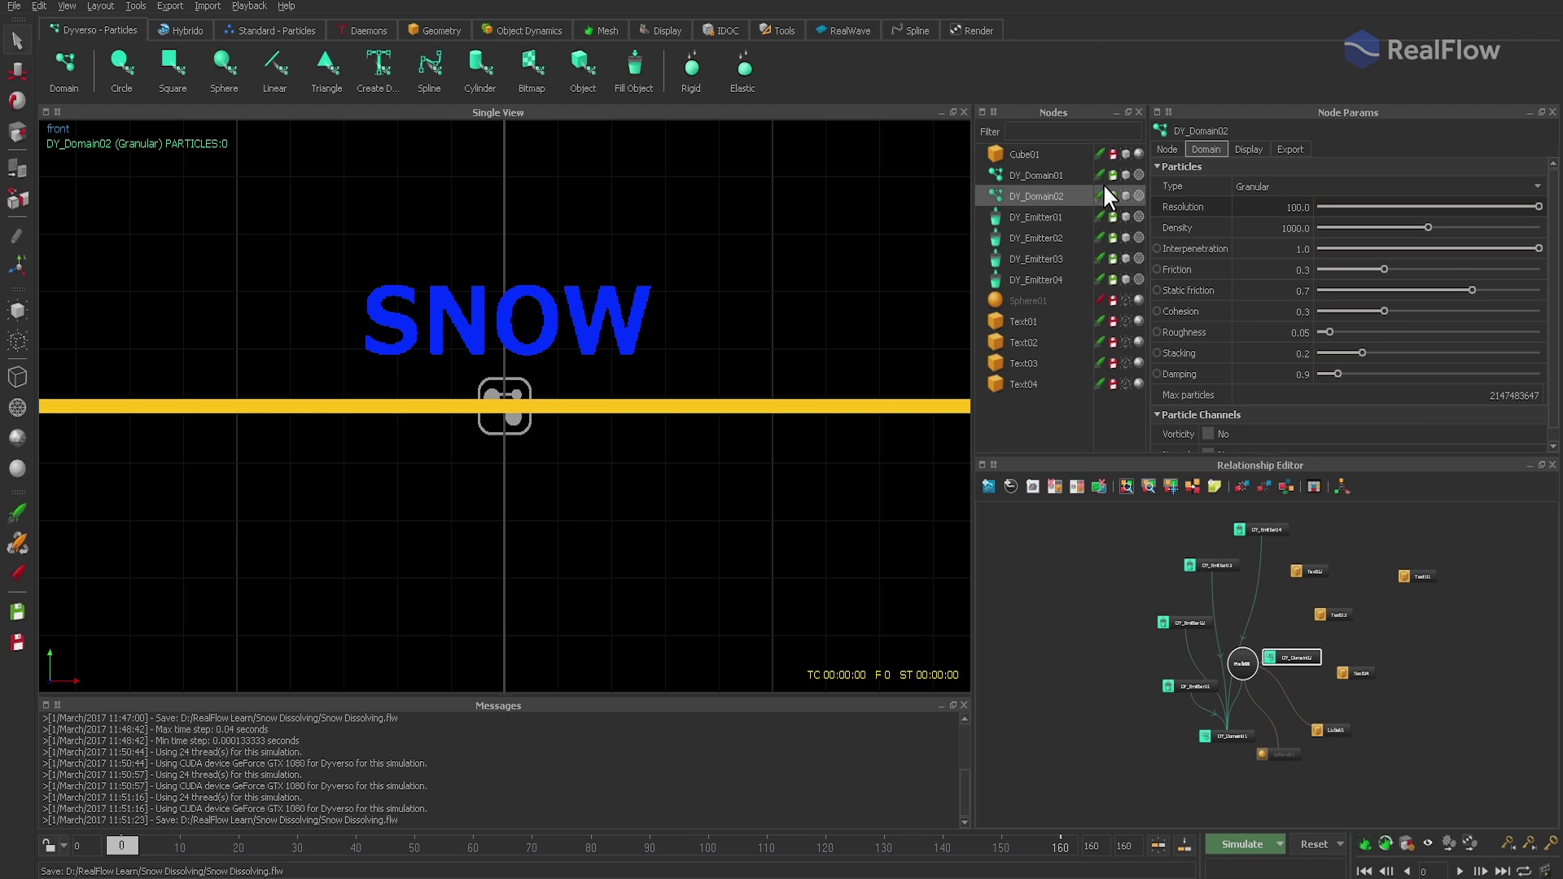
click(358, 30)
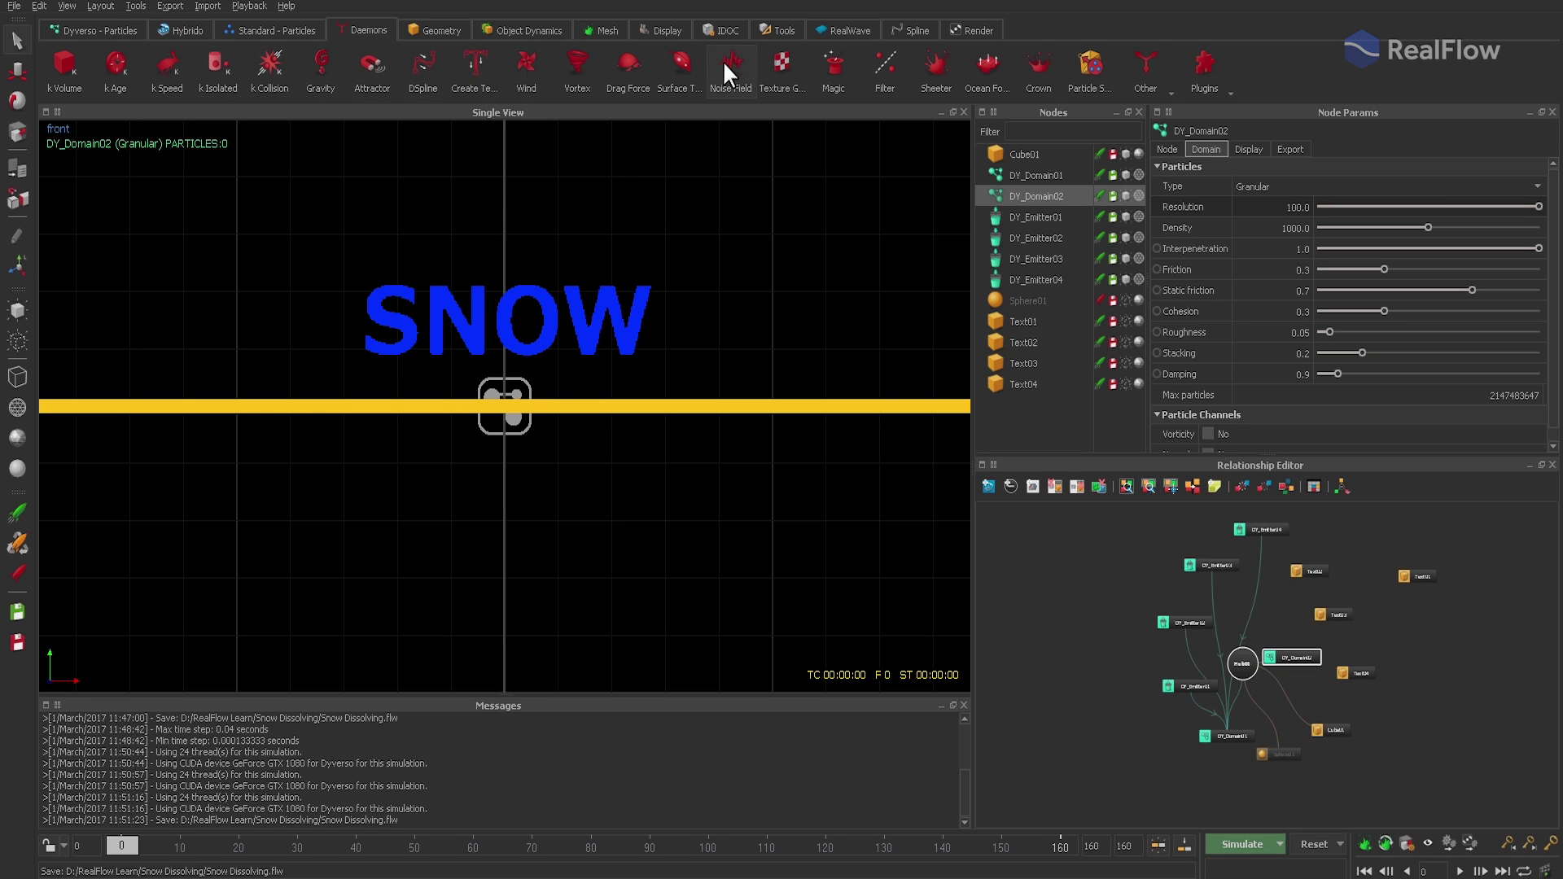
click(873, 62)
click(1206, 150)
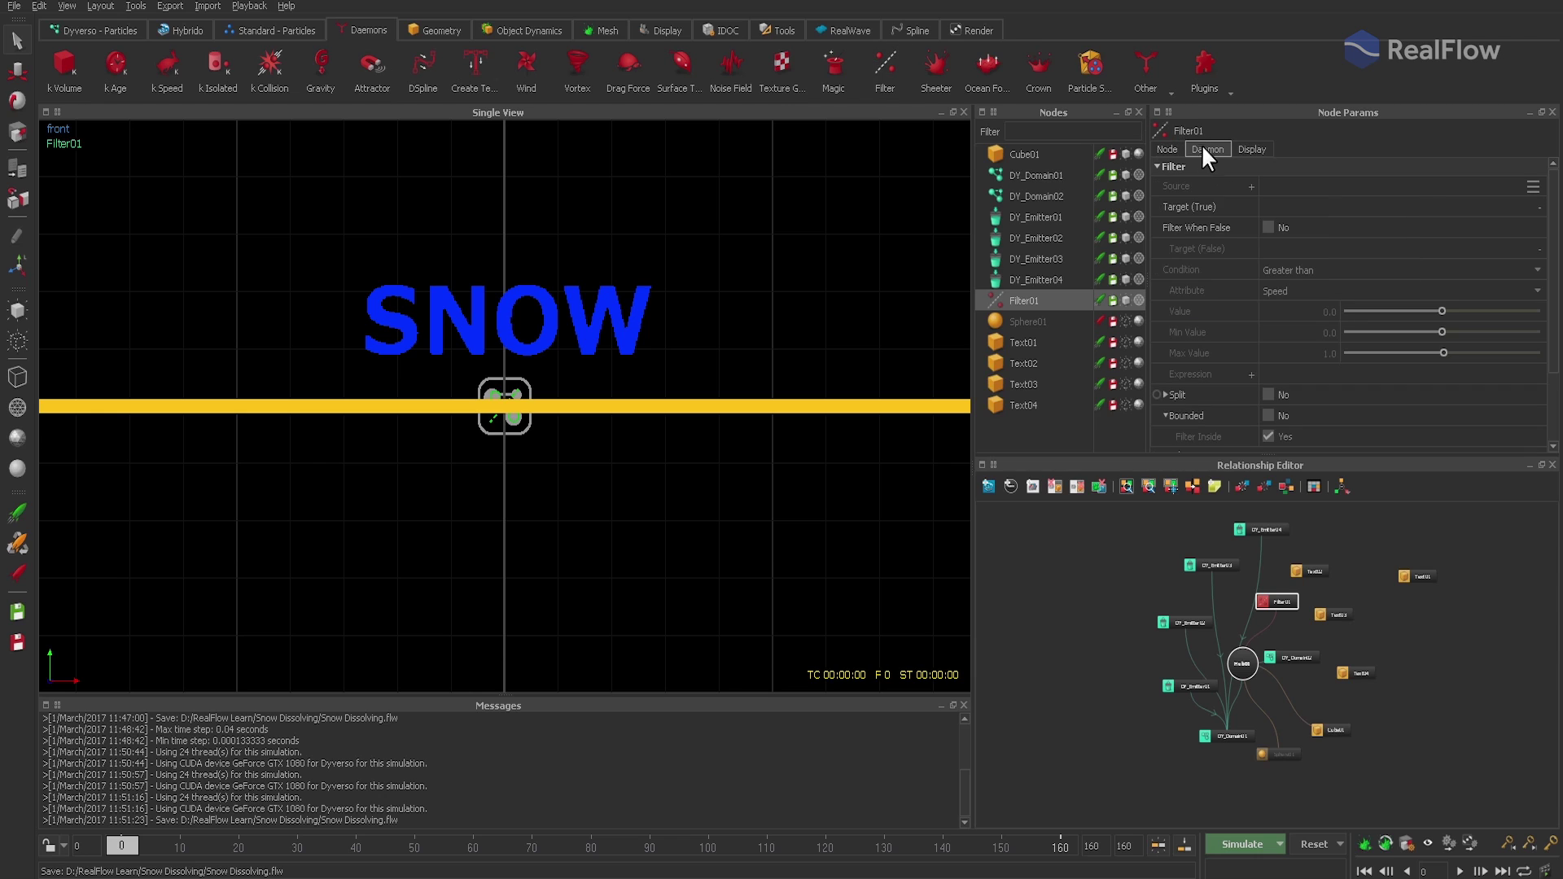
Step: Set Filter01's source to DY_Domain01, target DY_Domain02, condition On Particle Collision
click(1533, 187)
click(1406, 63)
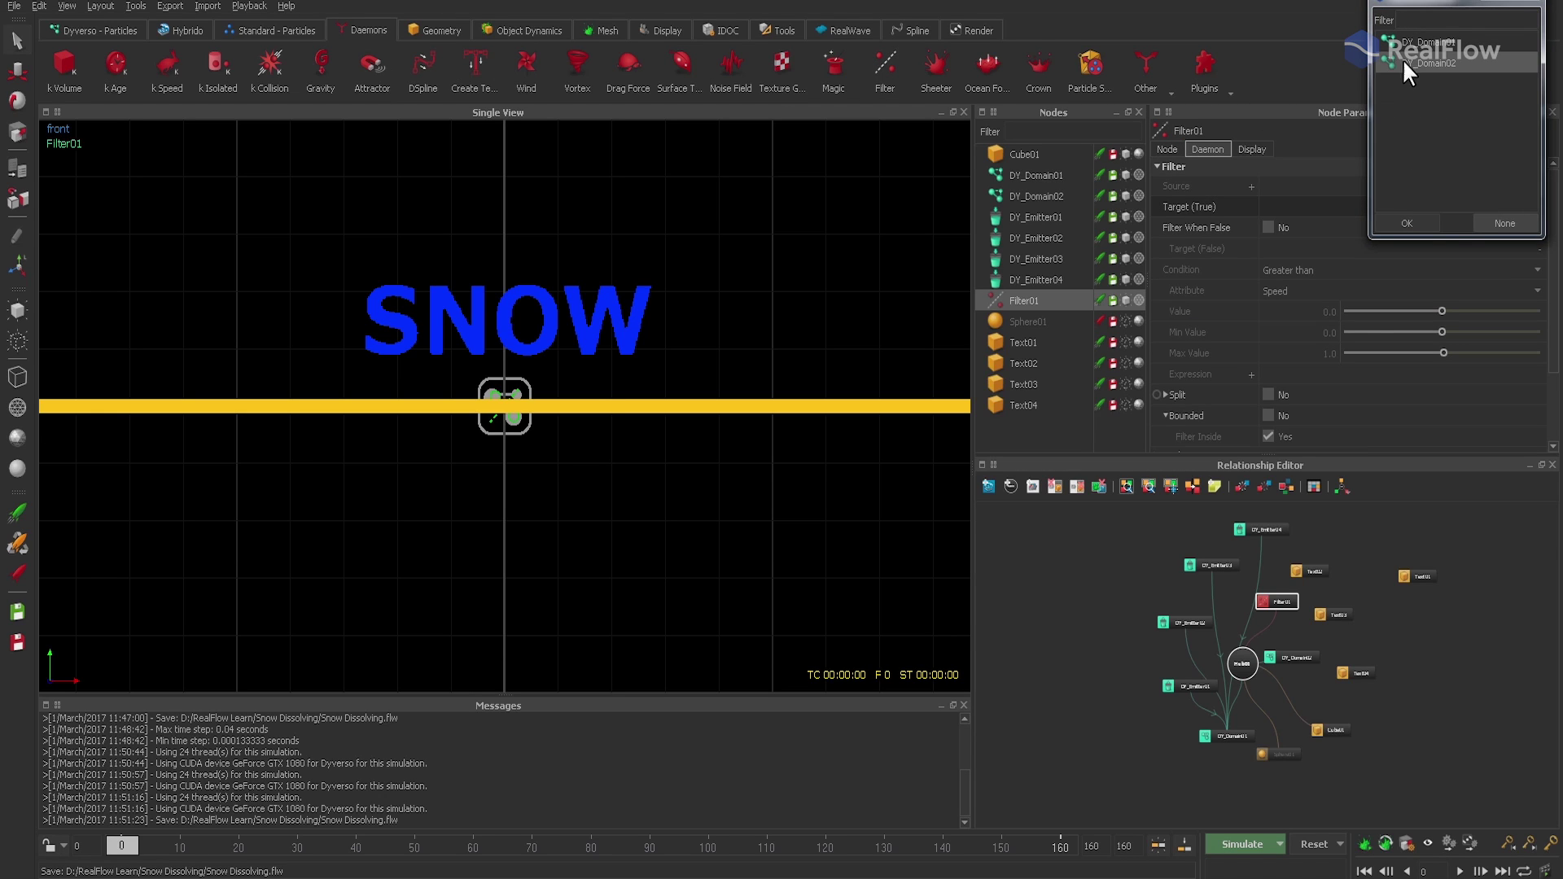
click(1417, 224)
click(1435, 207)
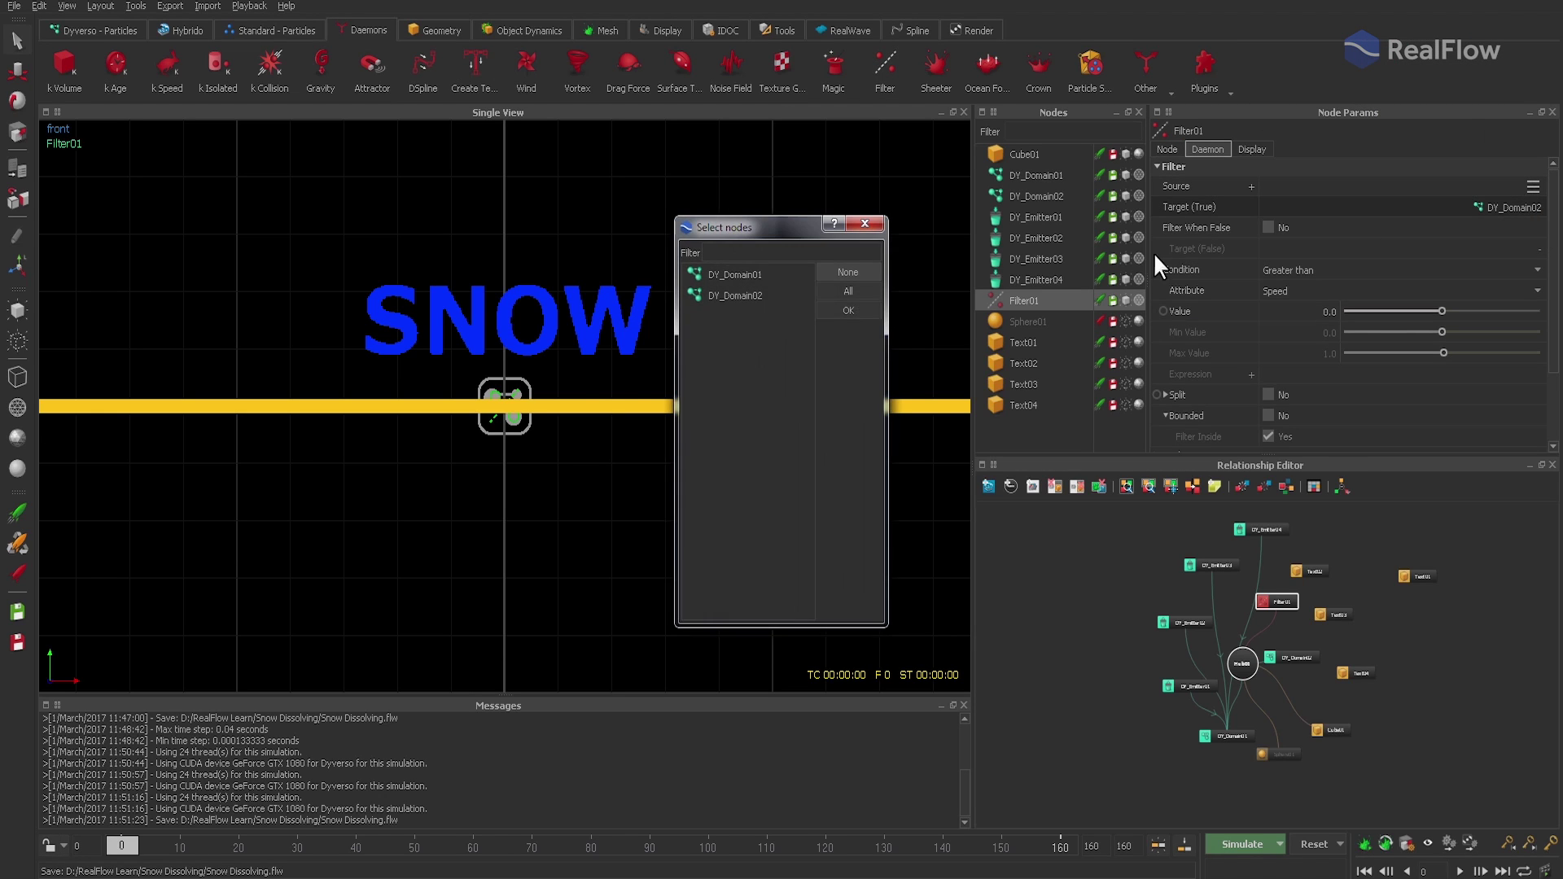
click(848, 311)
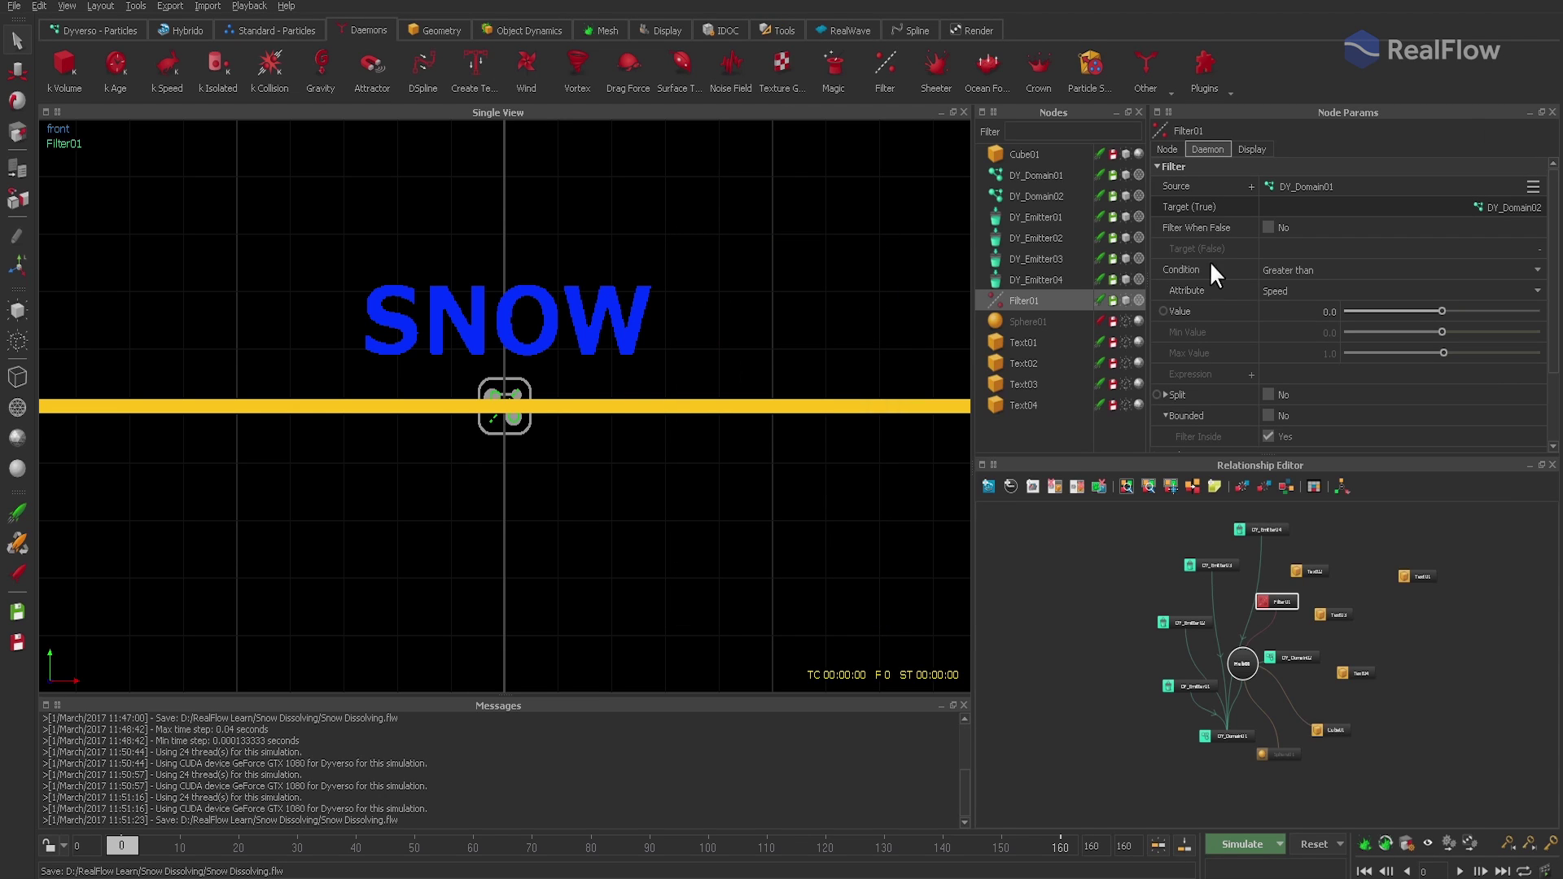
click(1283, 270)
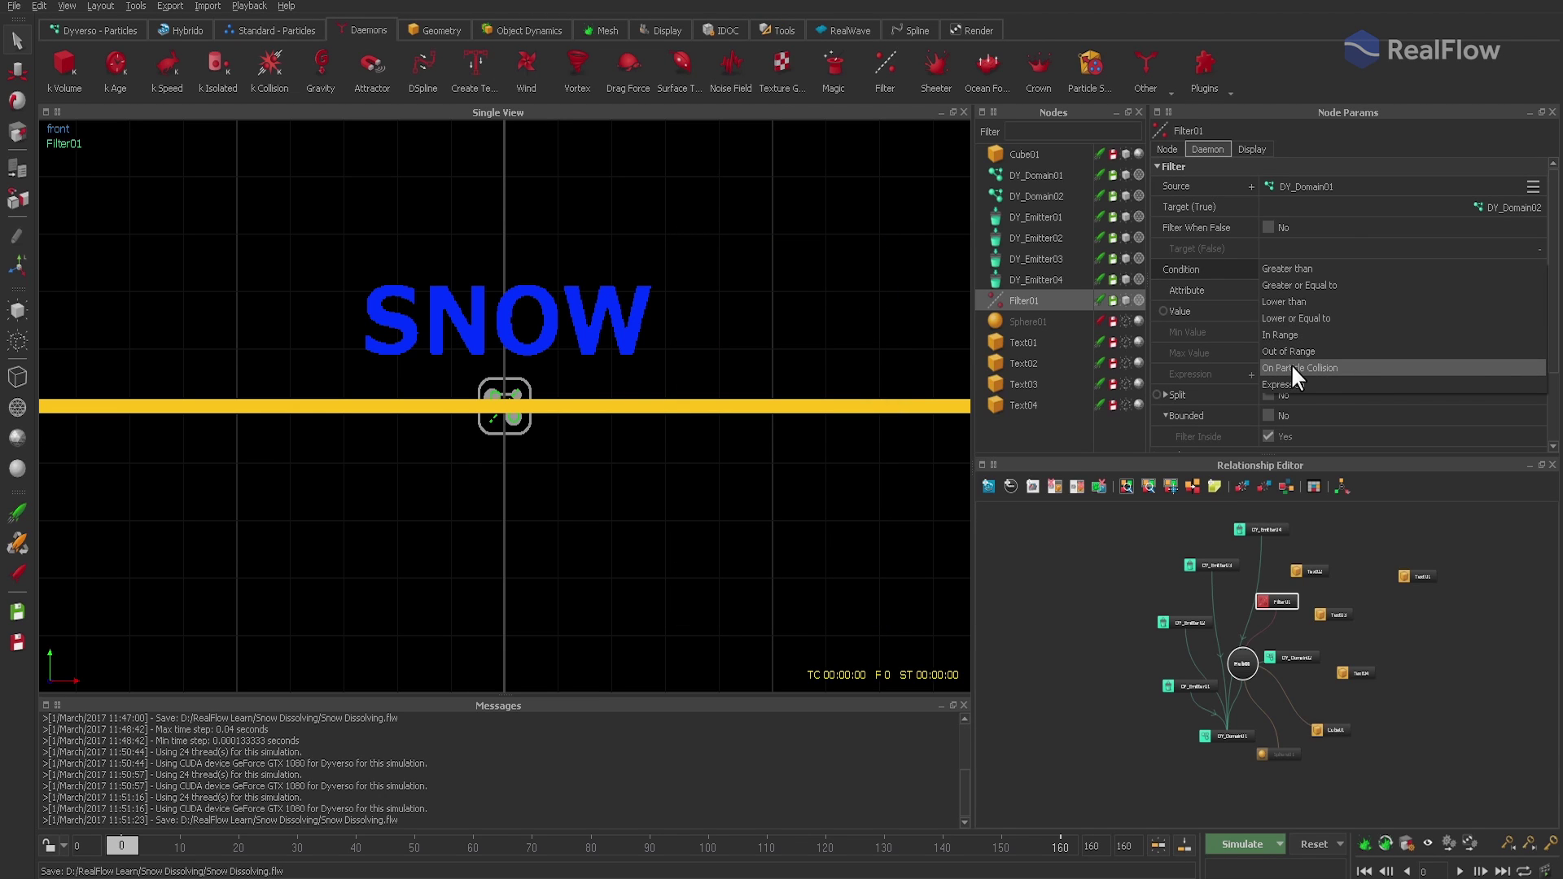
click(1352, 378)
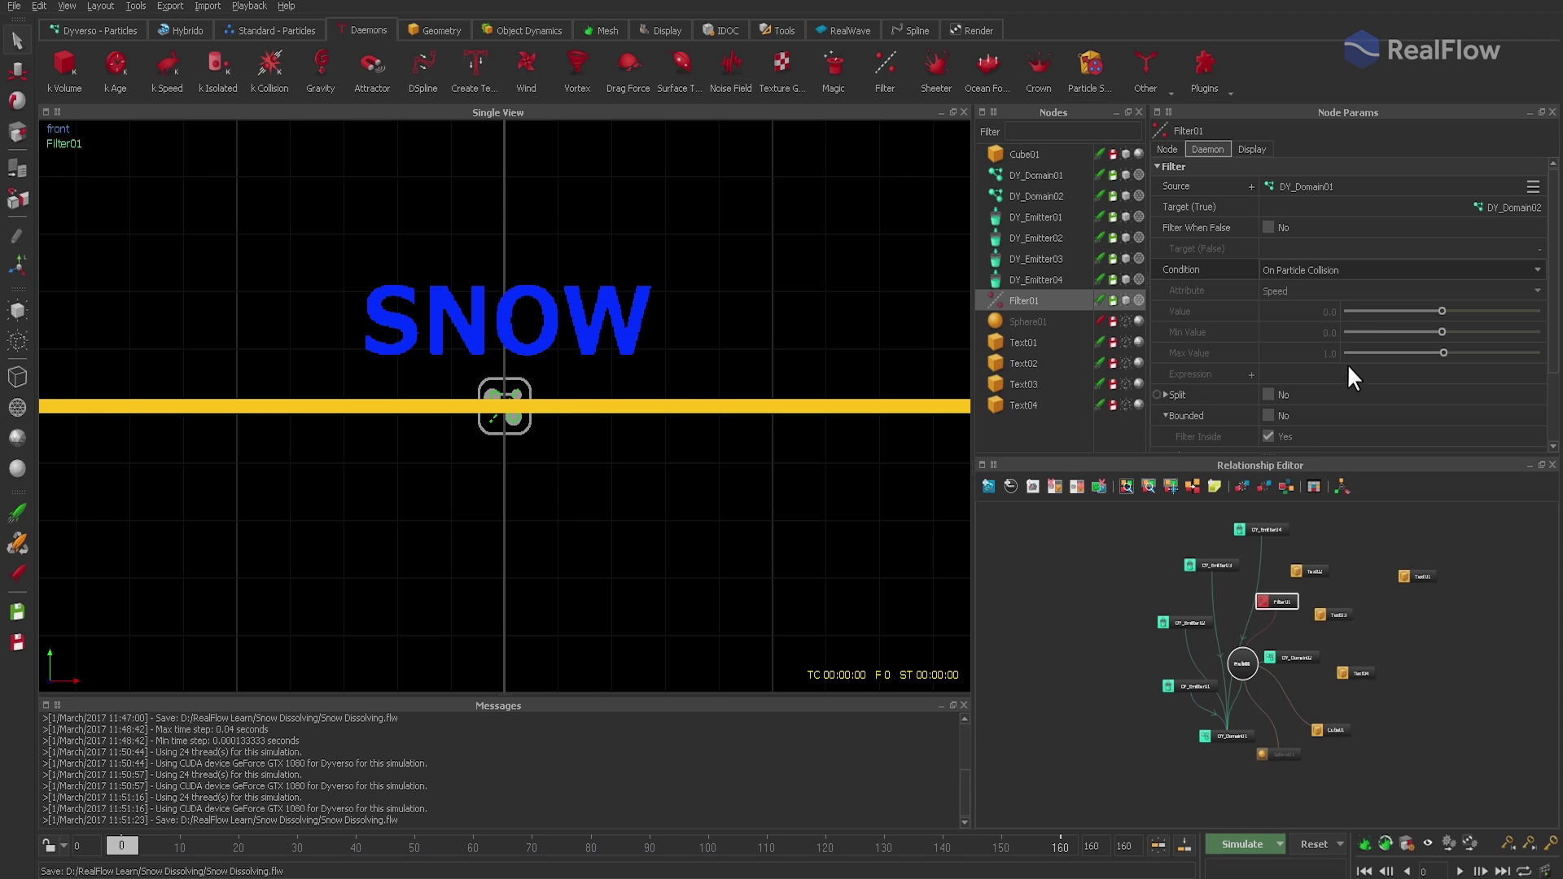
Step: Add a Gravity daemon and link Gravity01 to DY_Domain02 in the Relationship Editor
click(319, 66)
drag(1309, 524, 1400, 702)
click(1387, 727)
scroll(1385, 728, up, 2)
scroll(1386, 726, up, 1)
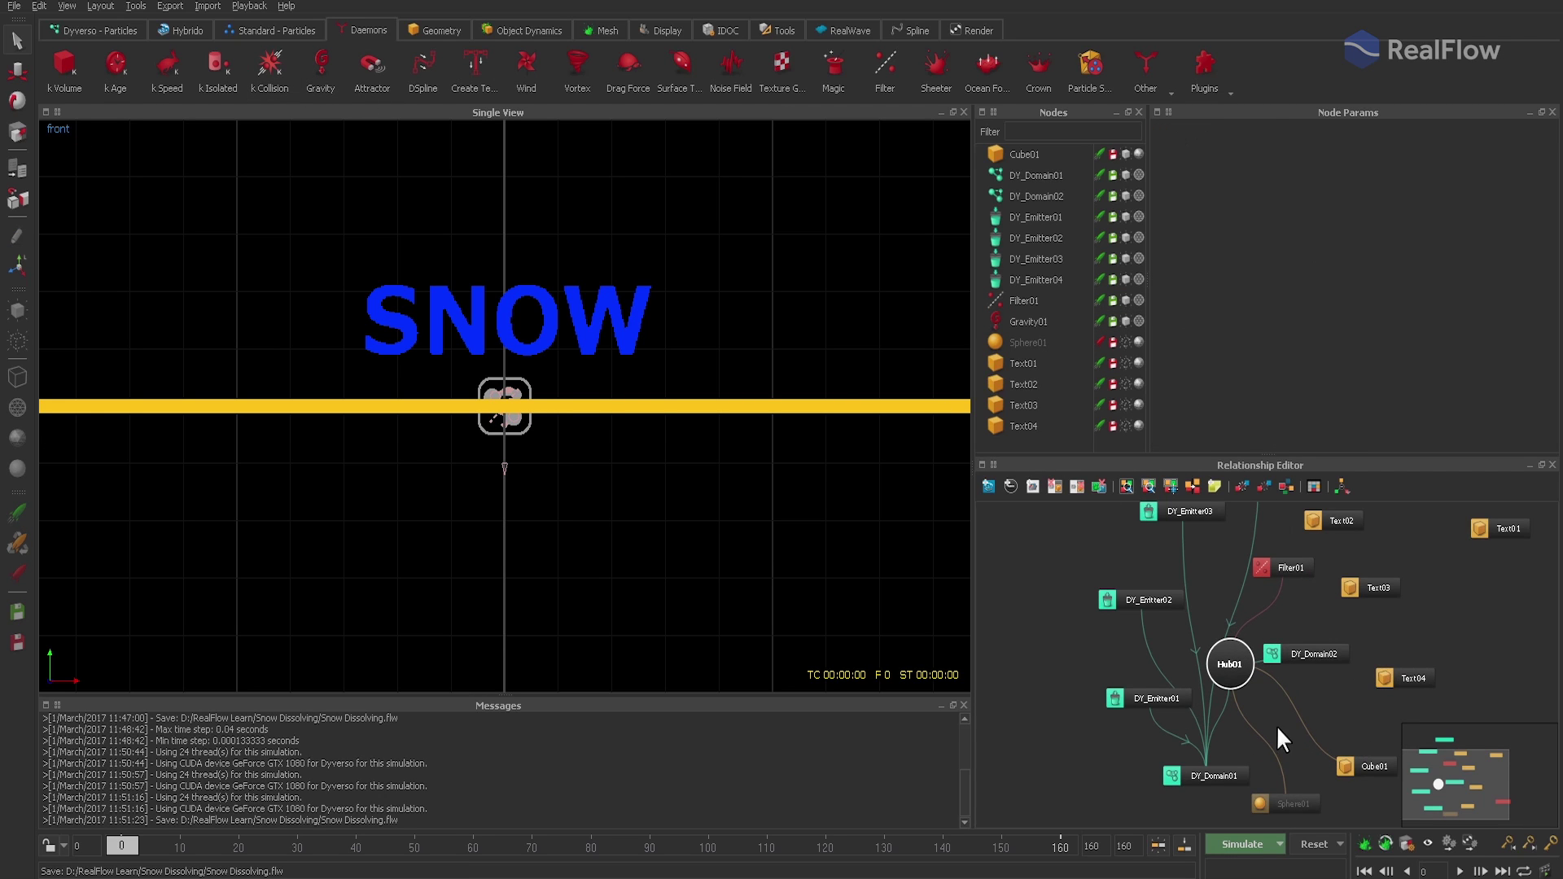
middle_drag(1326, 710, 1195, 680)
drag(1173, 625, 1350, 617)
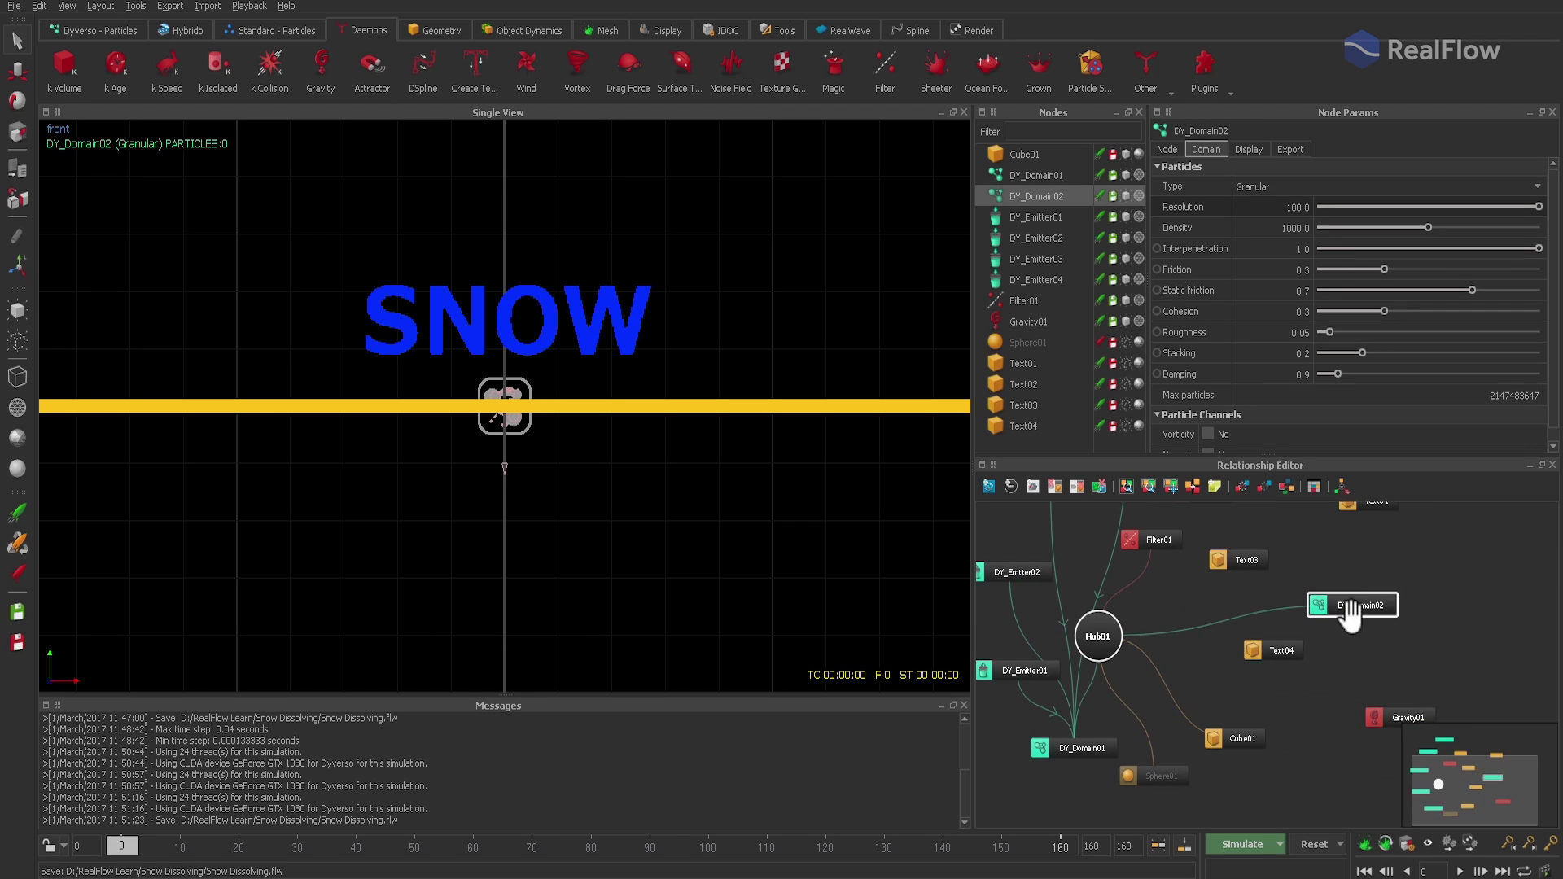
click(1384, 717)
drag(1384, 717, 1347, 607)
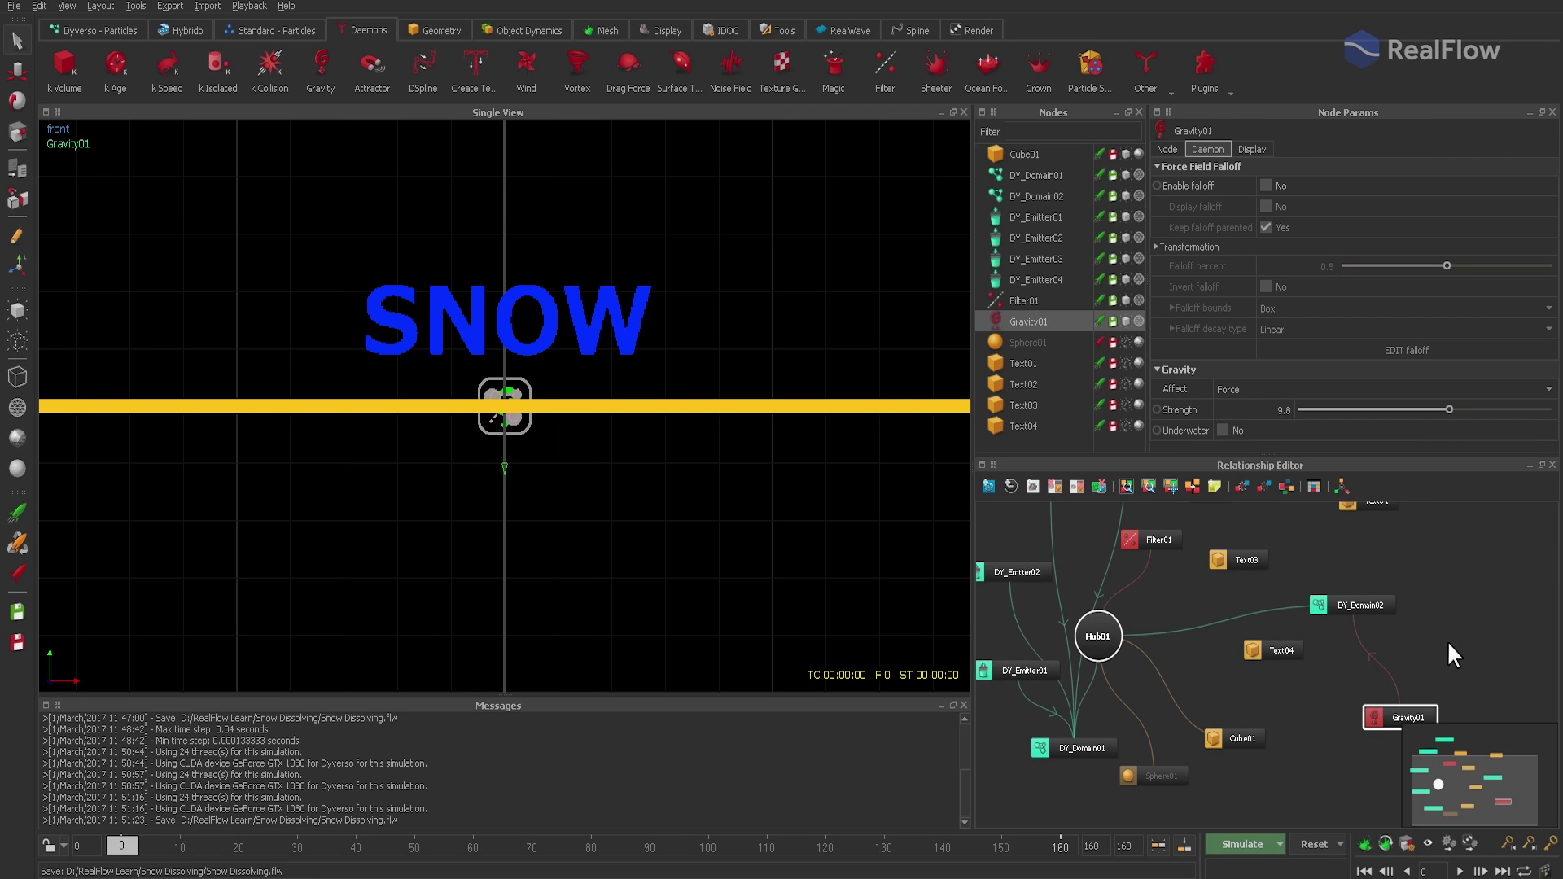
Step: Link Cube01 to DY_Domain02 and set Cube01's DY Friction to 0.5
click(1233, 739)
drag(1235, 737, 1356, 609)
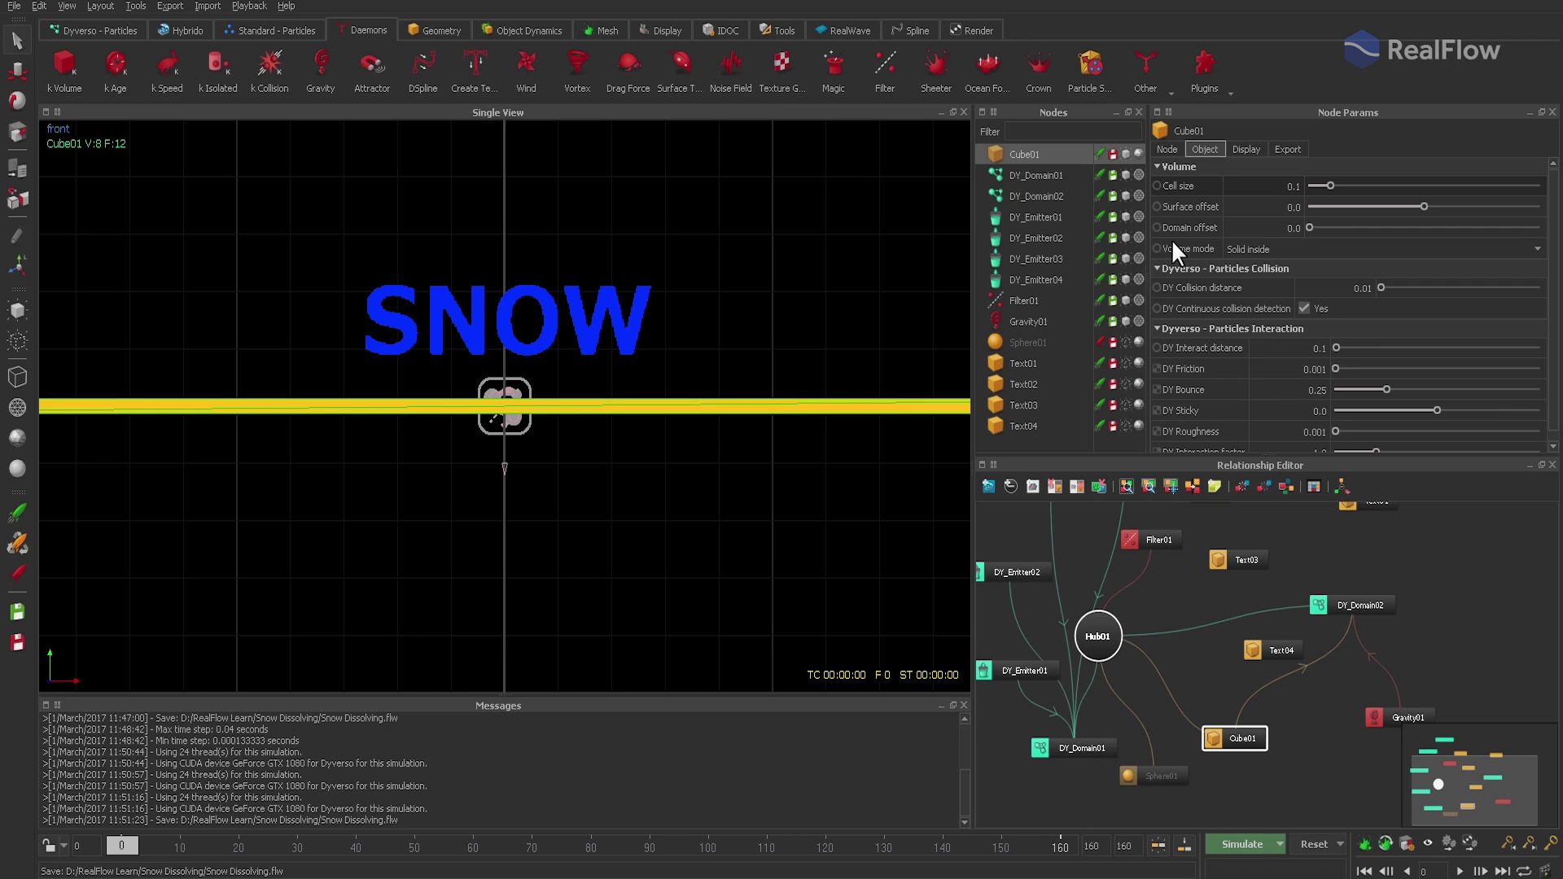
double_click(1303, 369)
text(0.5)
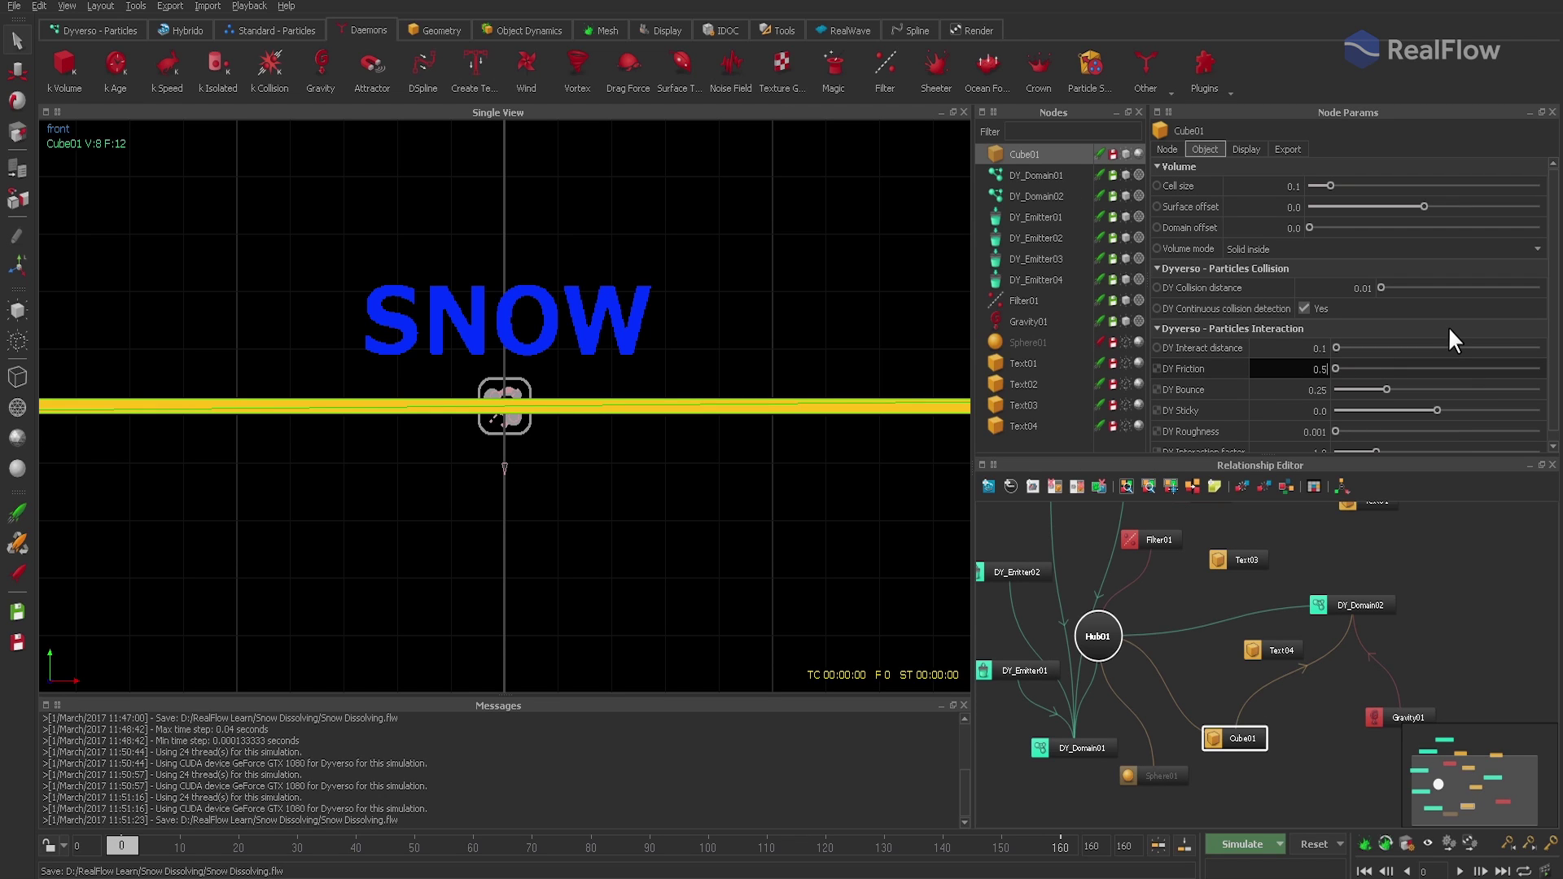
key(Return)
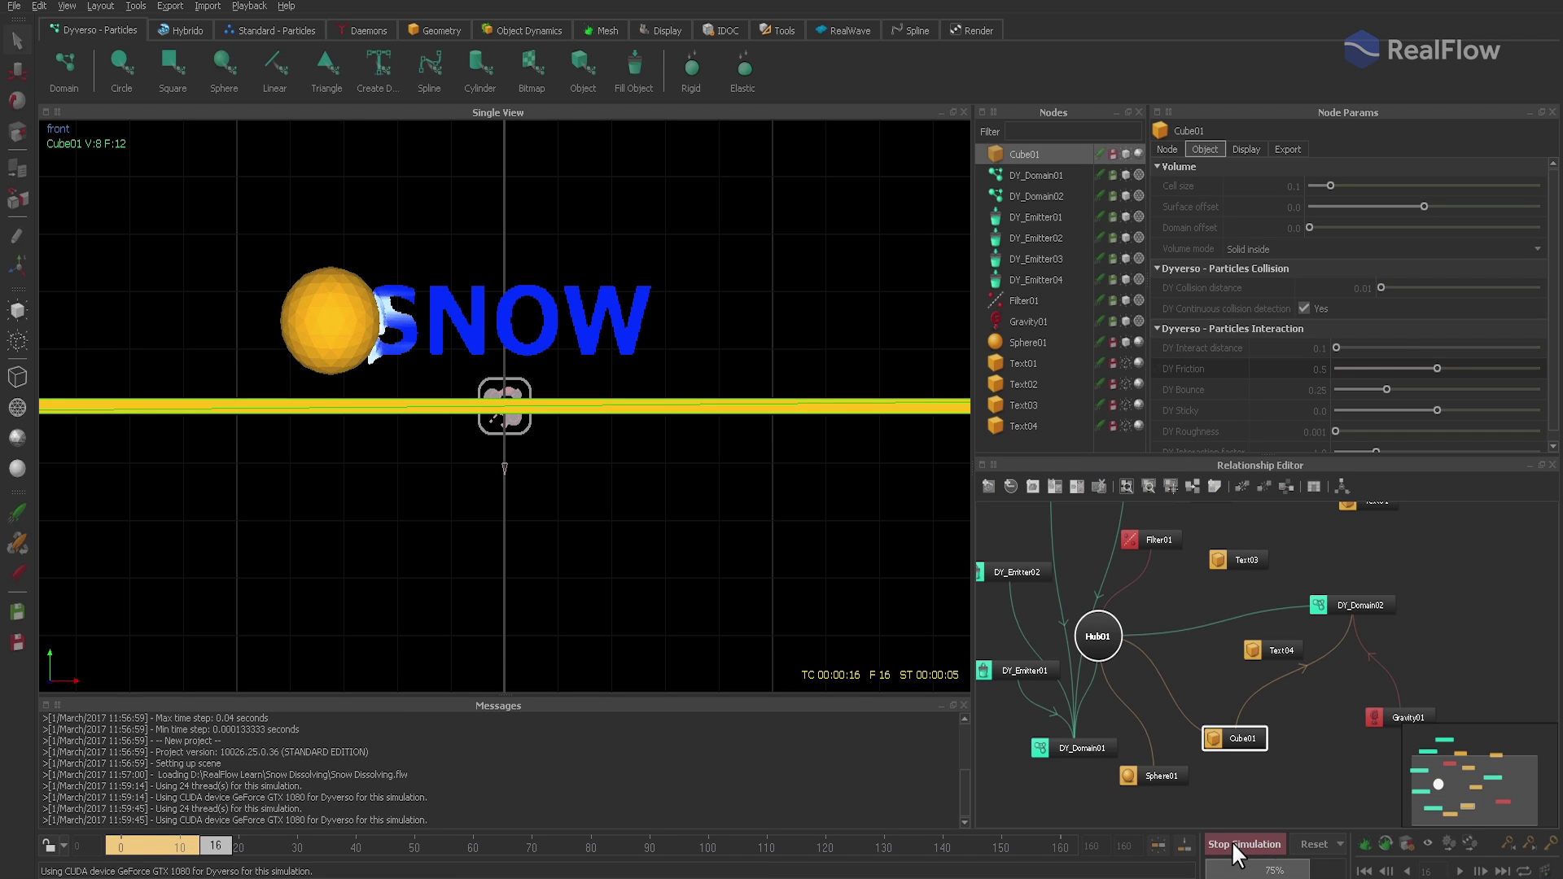
Step: Hide Sphere01, reset the simulation, save the scene, and start a fresh simulation
click(1122, 339)
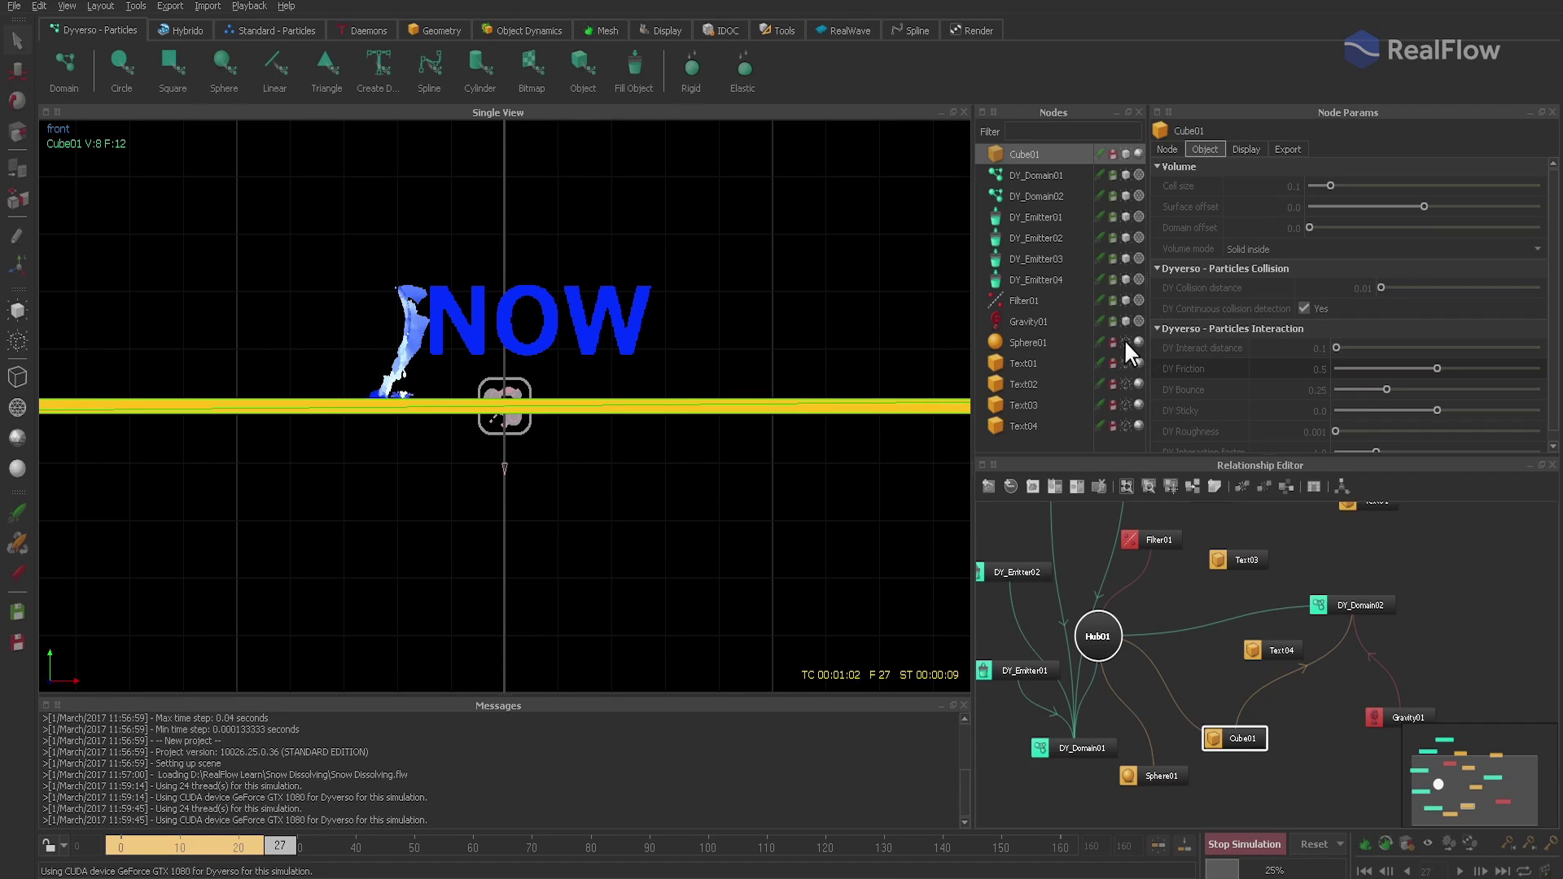
click(1230, 845)
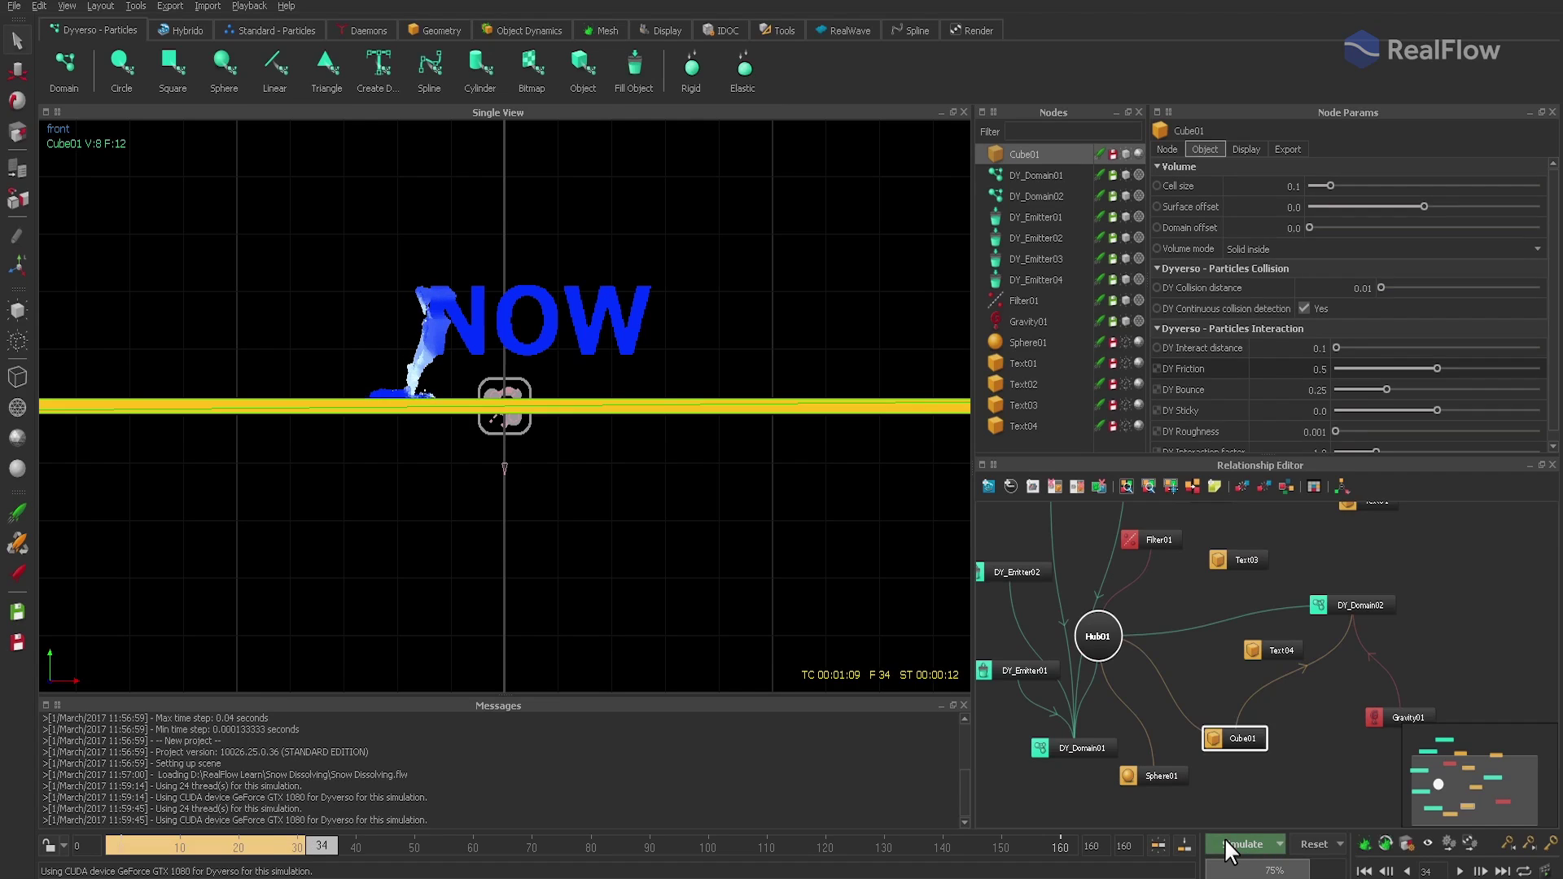
click(1322, 842)
click(1204, 642)
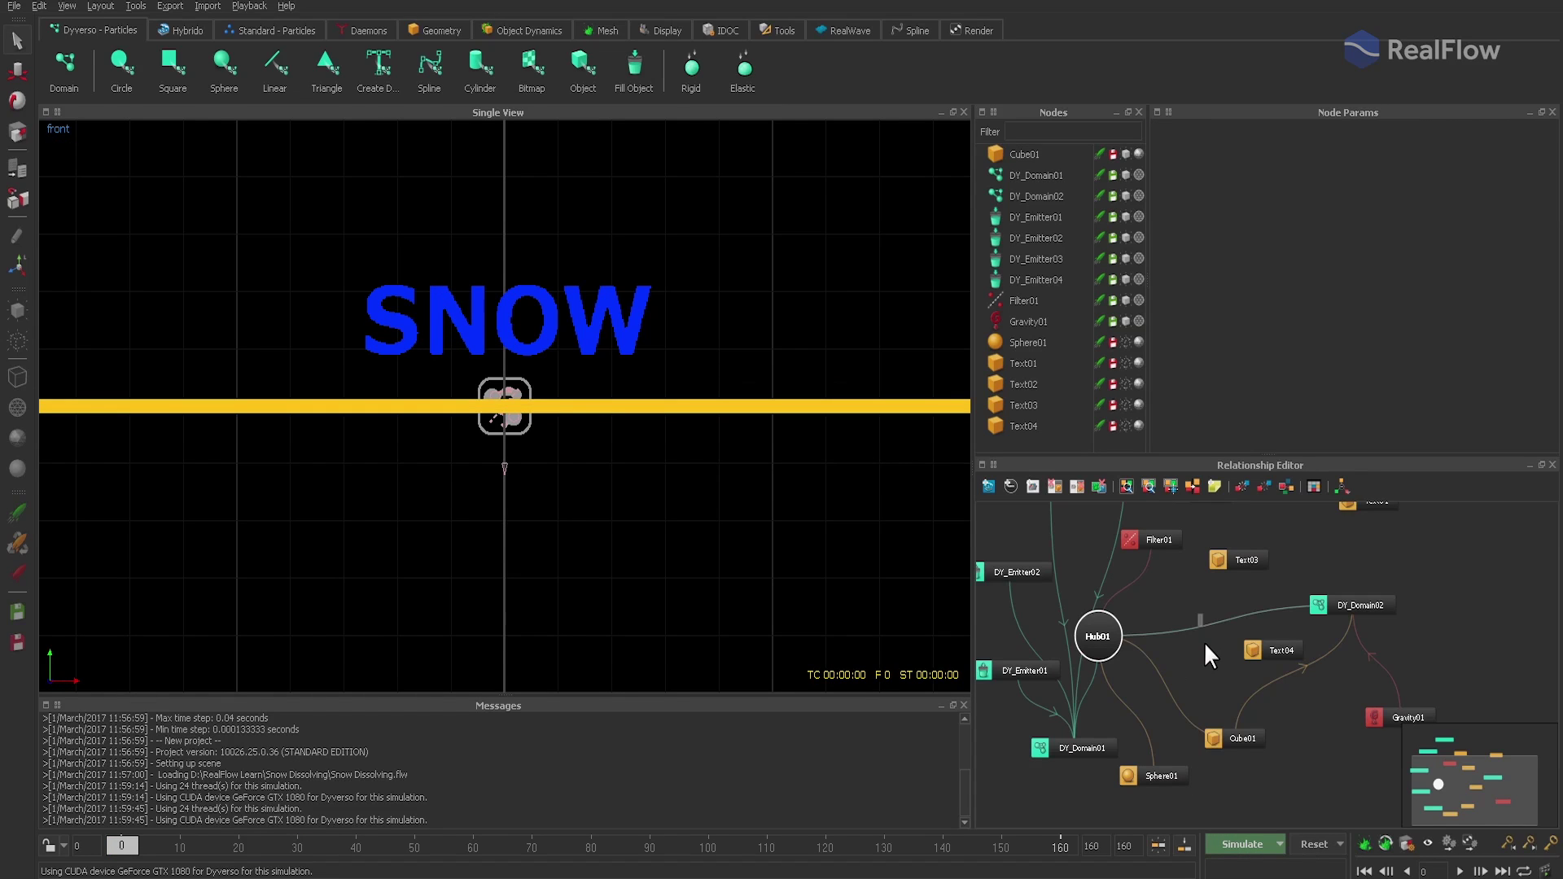
key(ctrl+s)
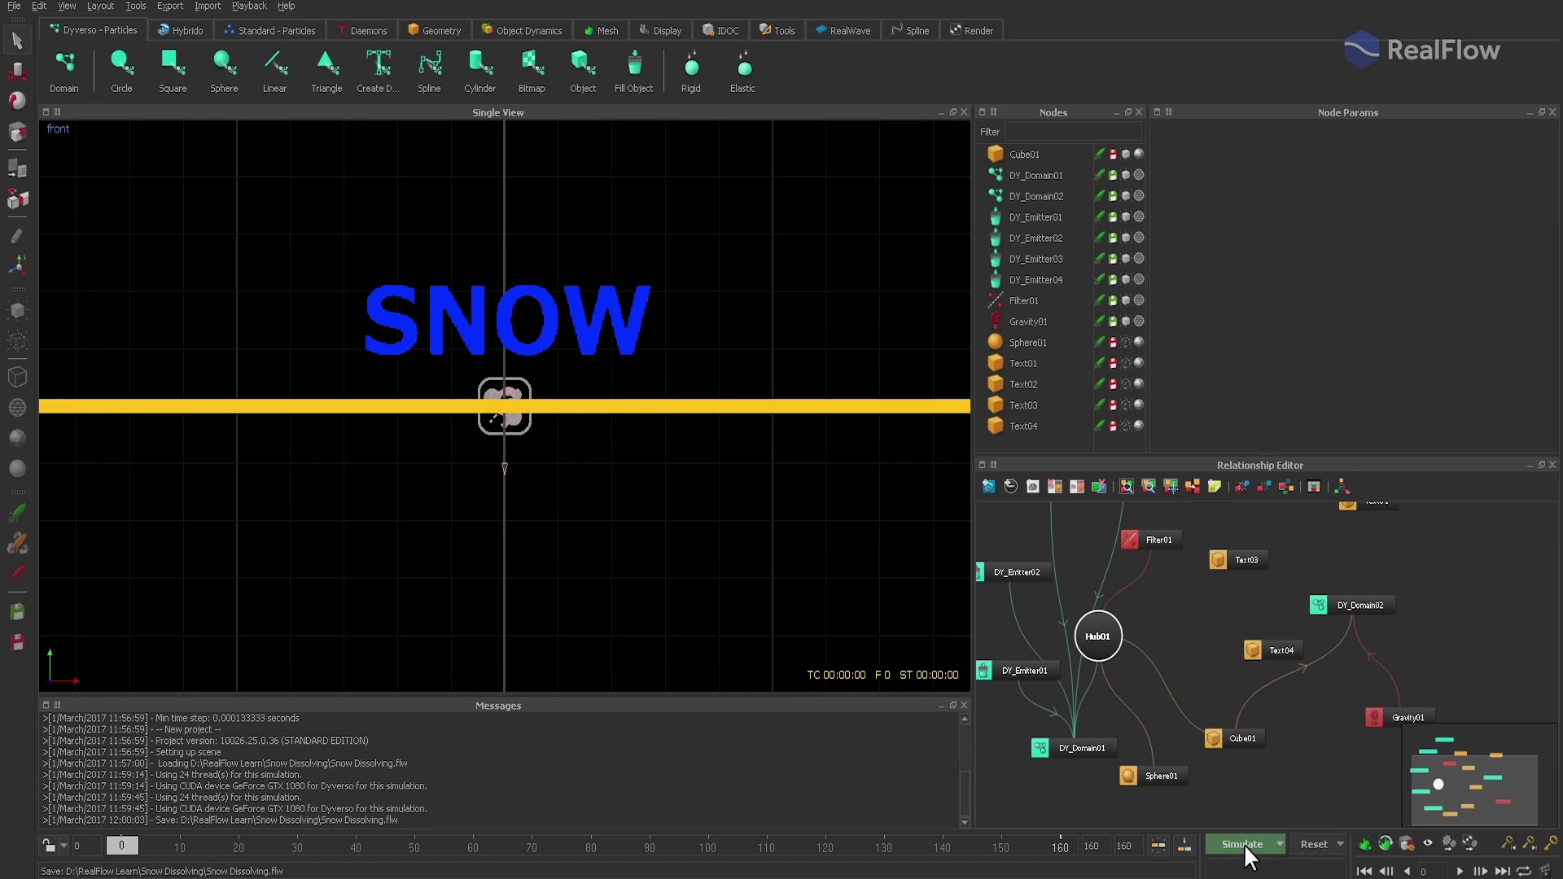
click(1243, 843)
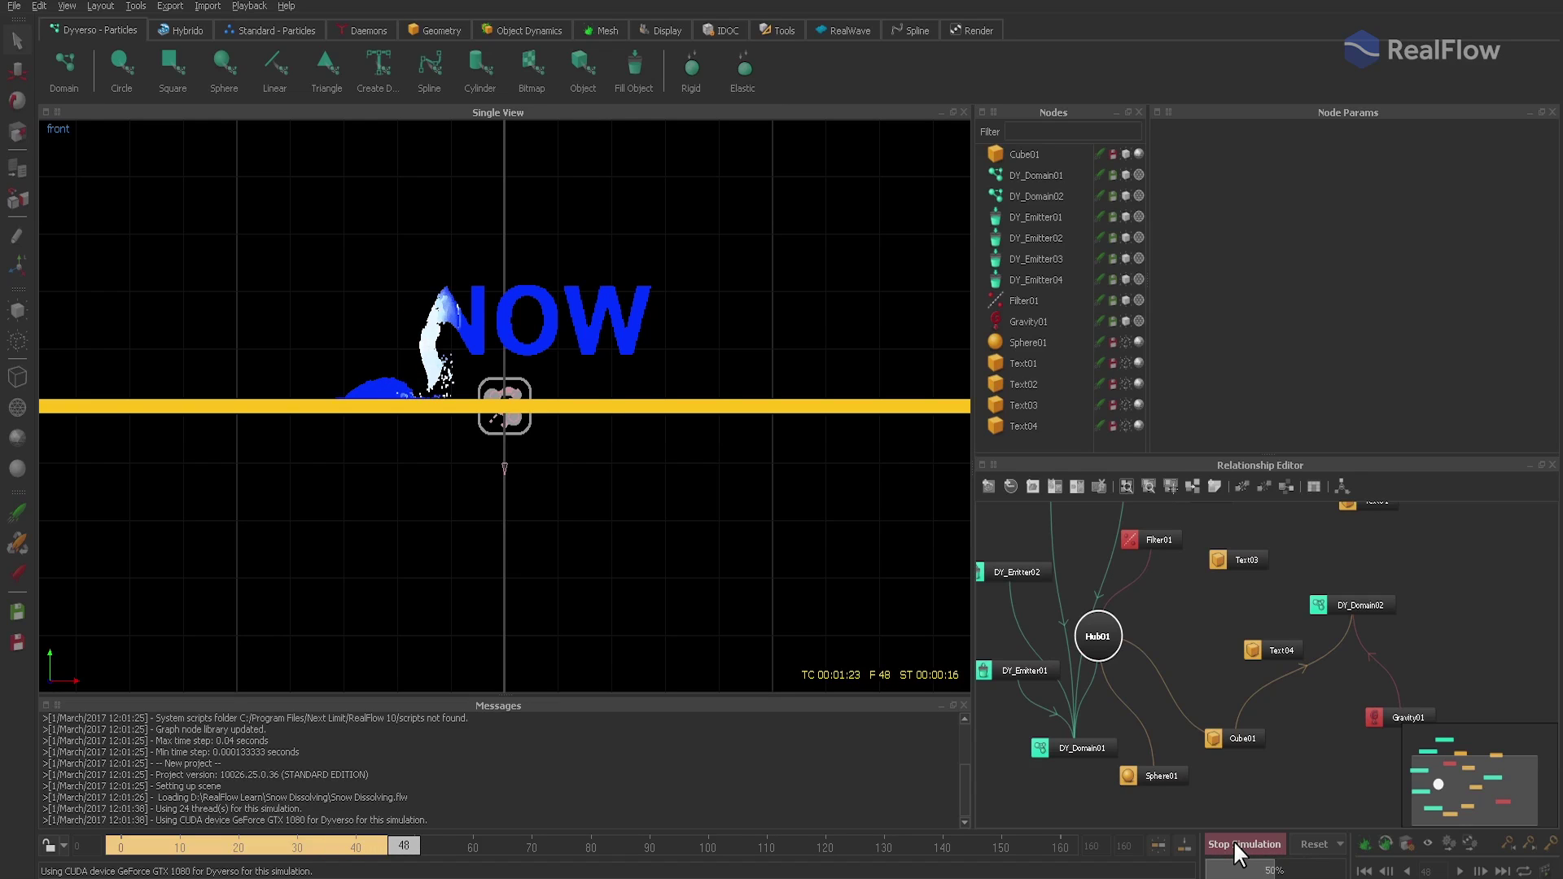
Step: Stop the simulation at frame 52 and reset it to frame 0
click(1233, 844)
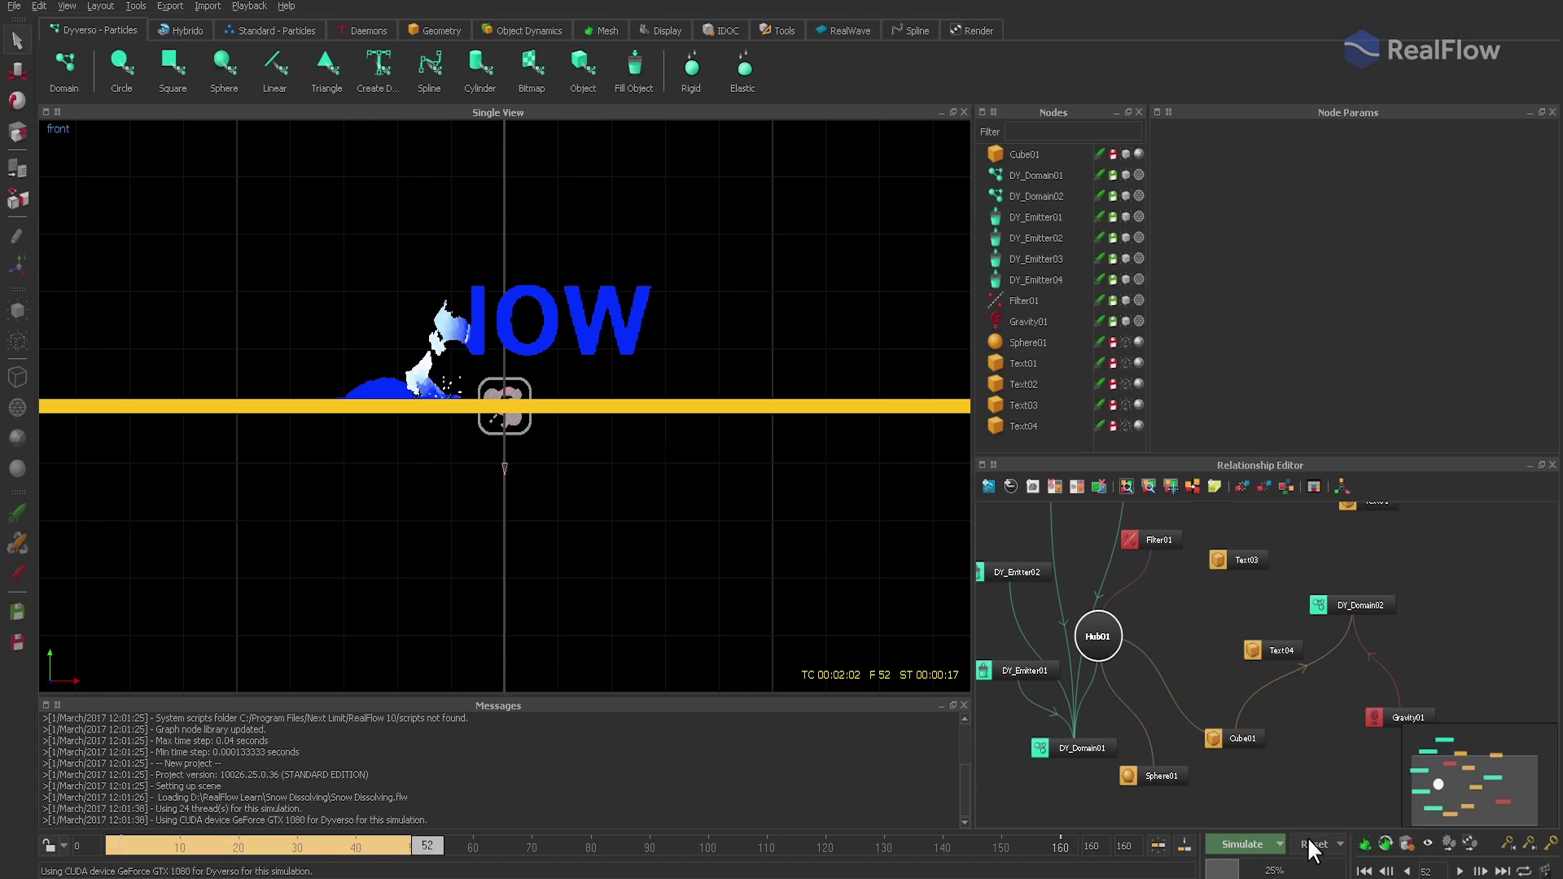
click(1308, 844)
key(Return)
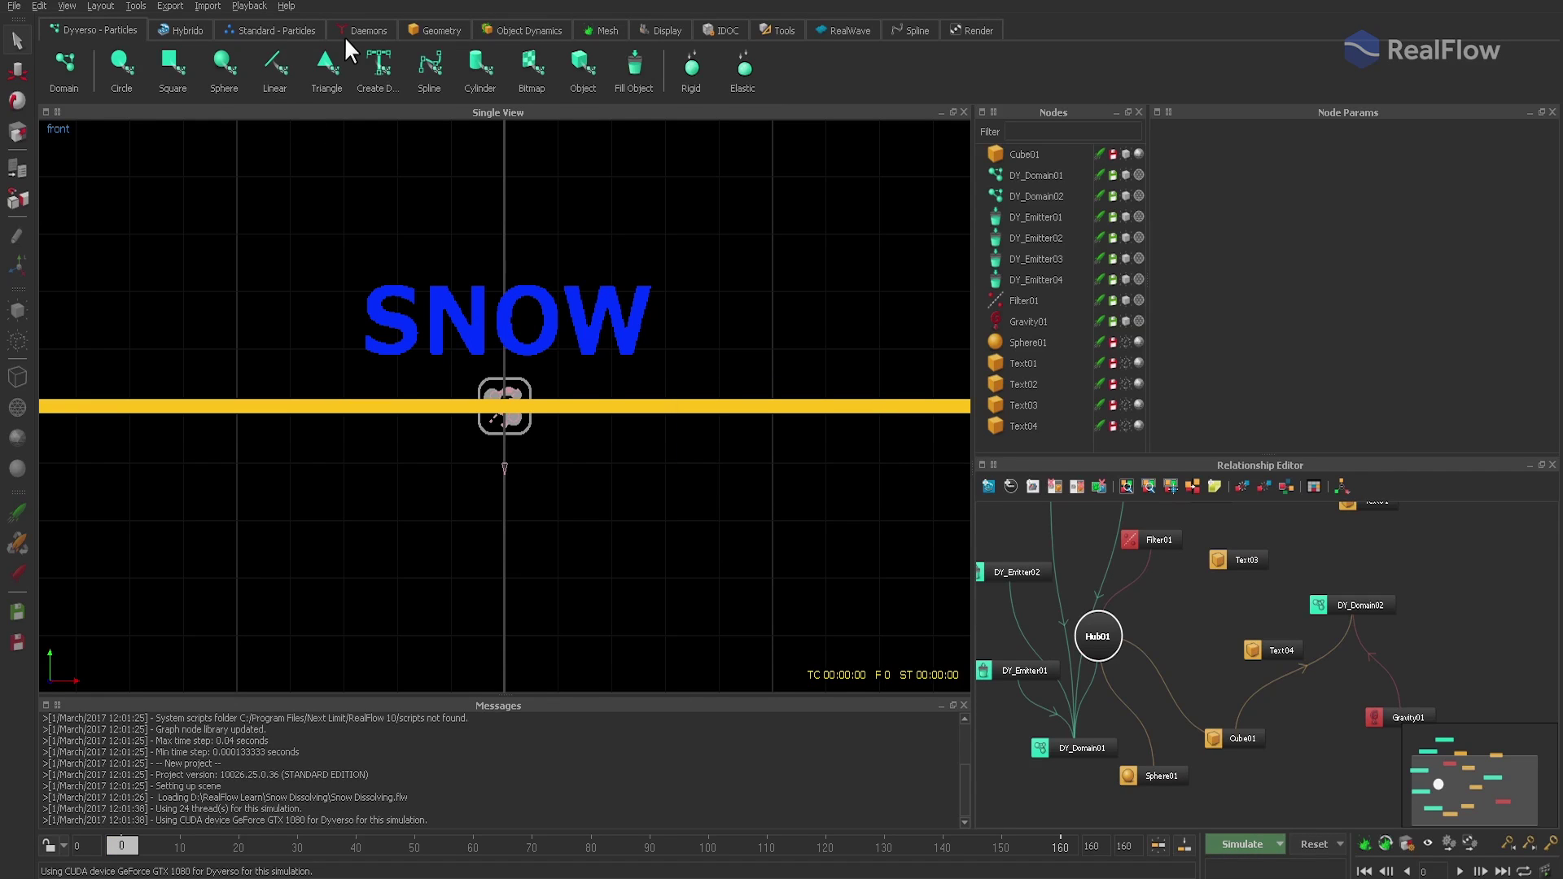
Step: Add a Noise Field daemon with Strength 6.0 and Space scale 2.0
click(358, 32)
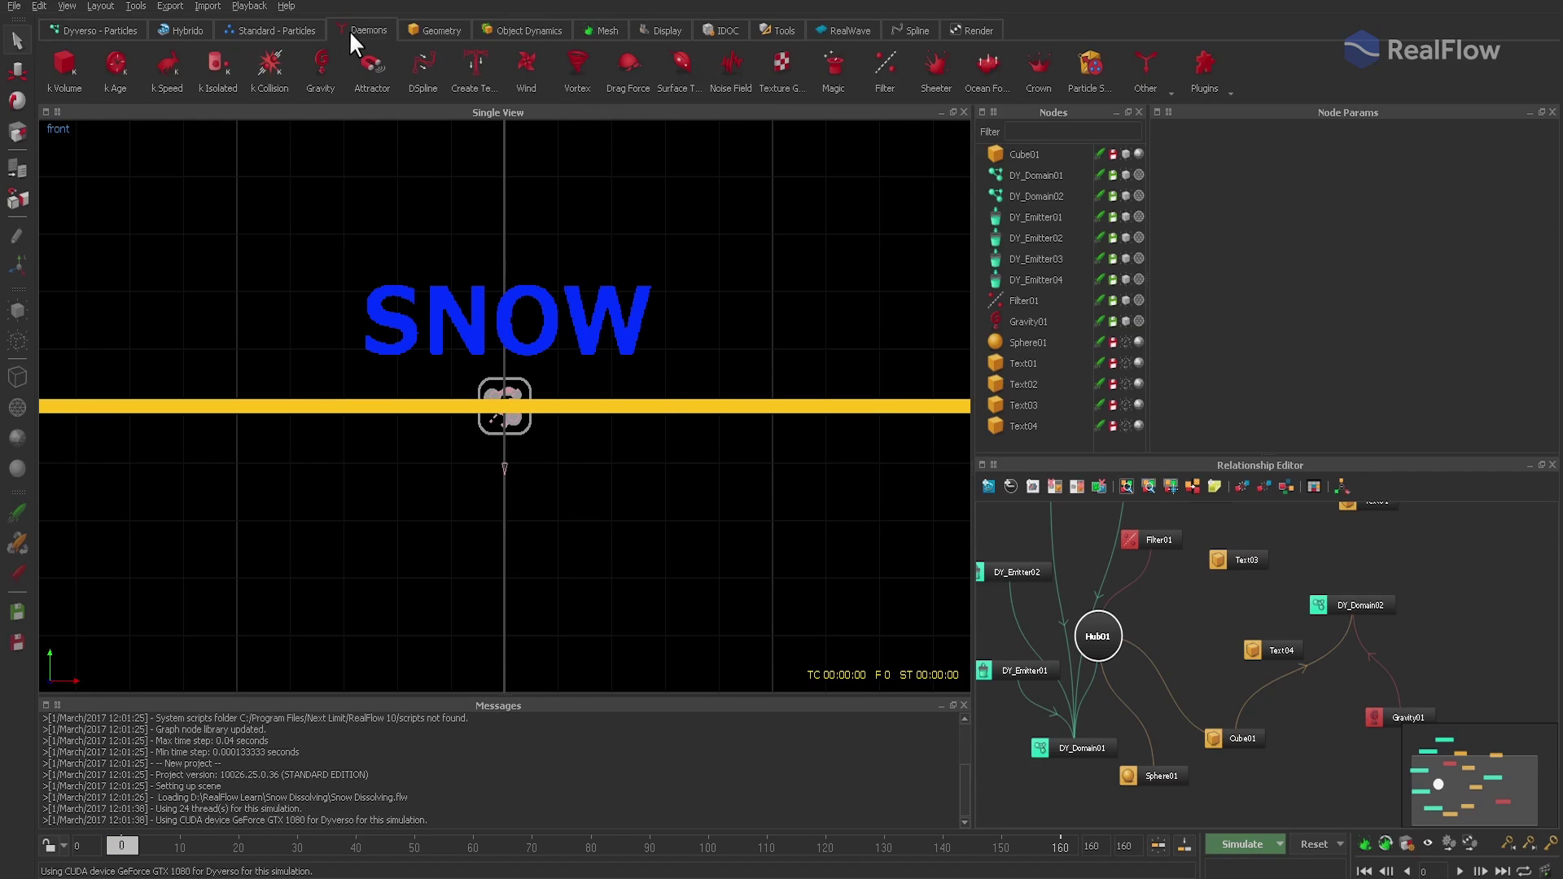
click(733, 67)
click(1216, 149)
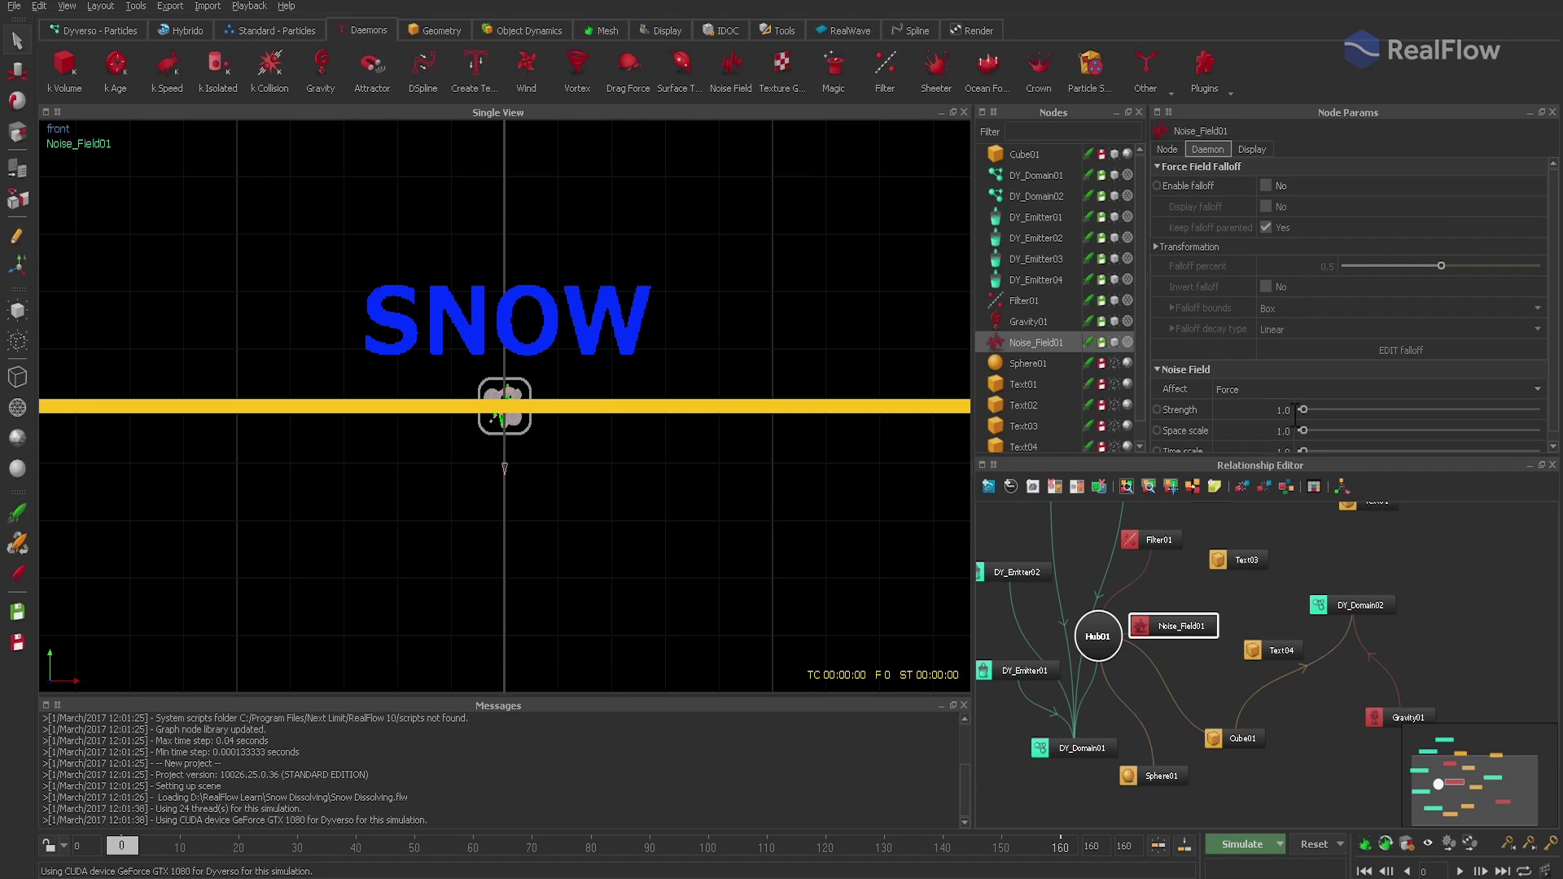
text(6)
key(Tab)
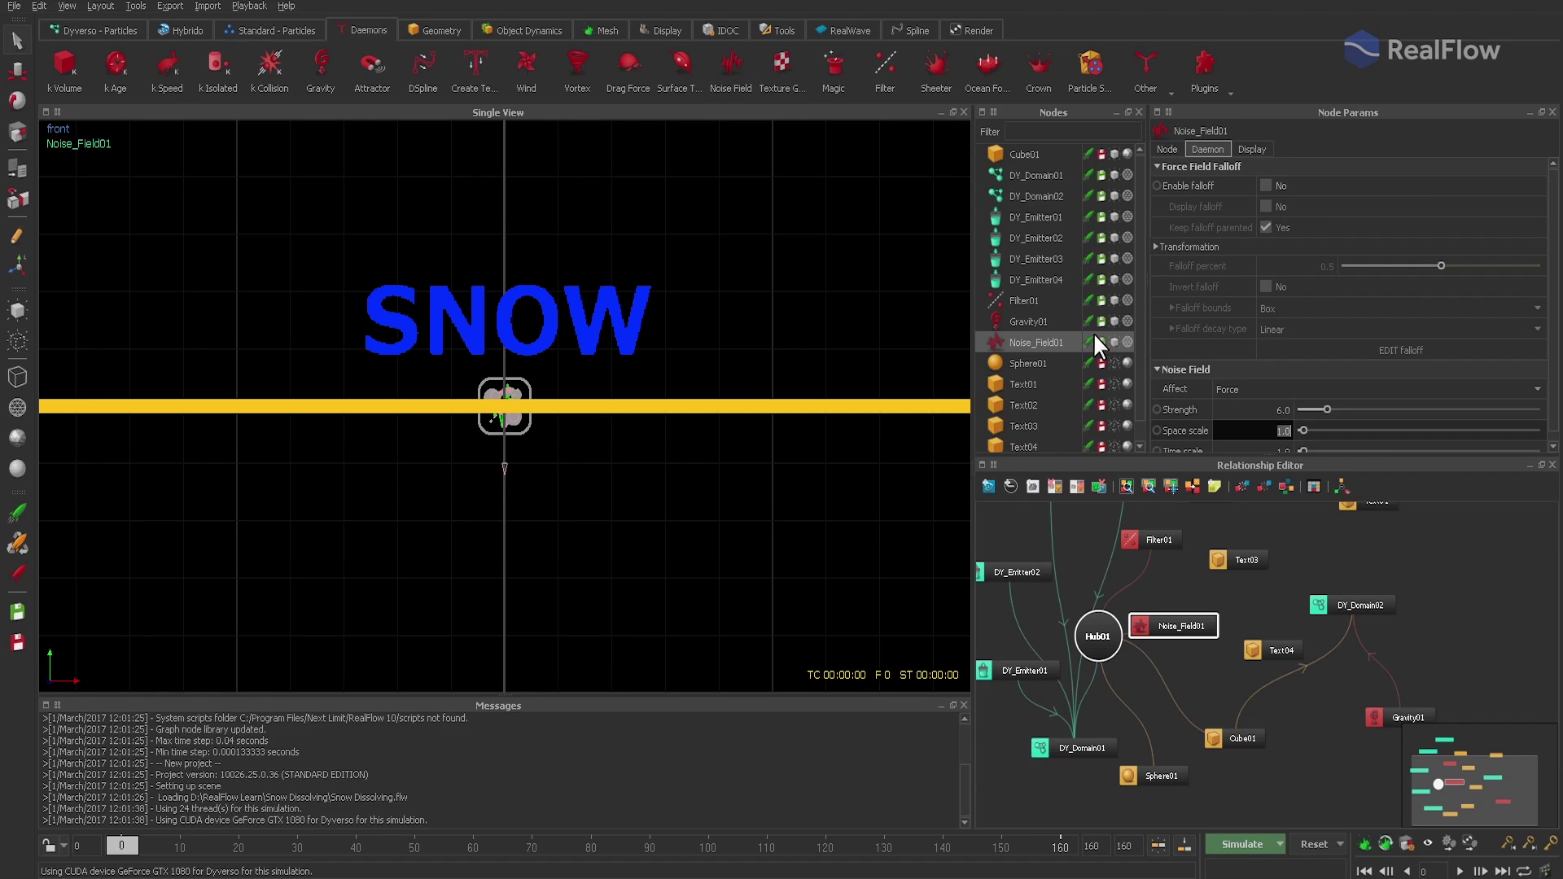
text(2)
key(Return)
drag(1211, 616, 1461, 545)
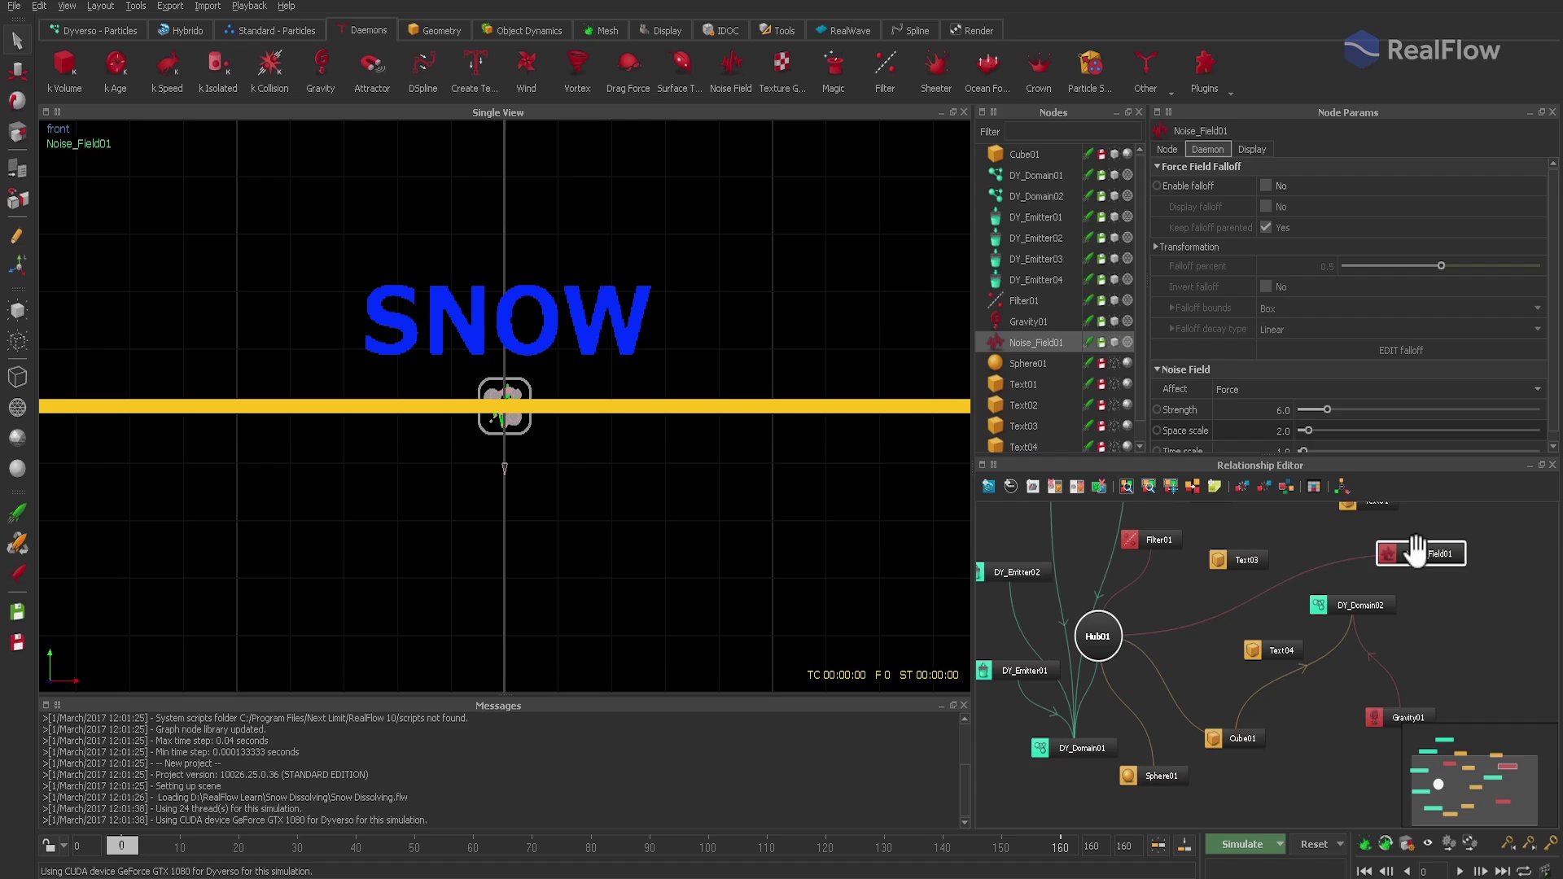
click(1351, 568)
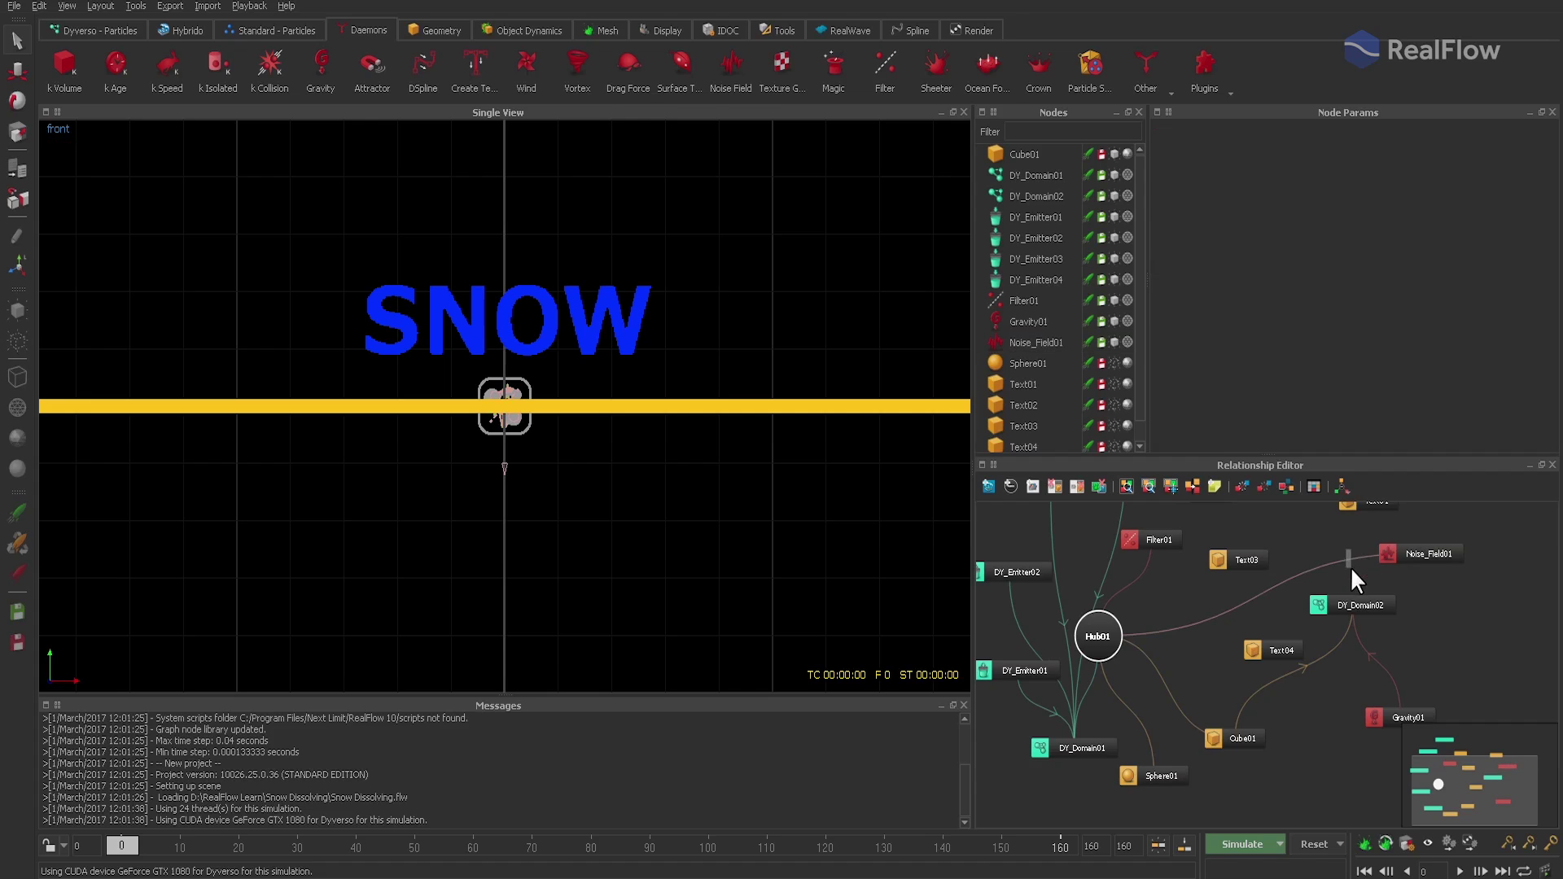
click(1418, 553)
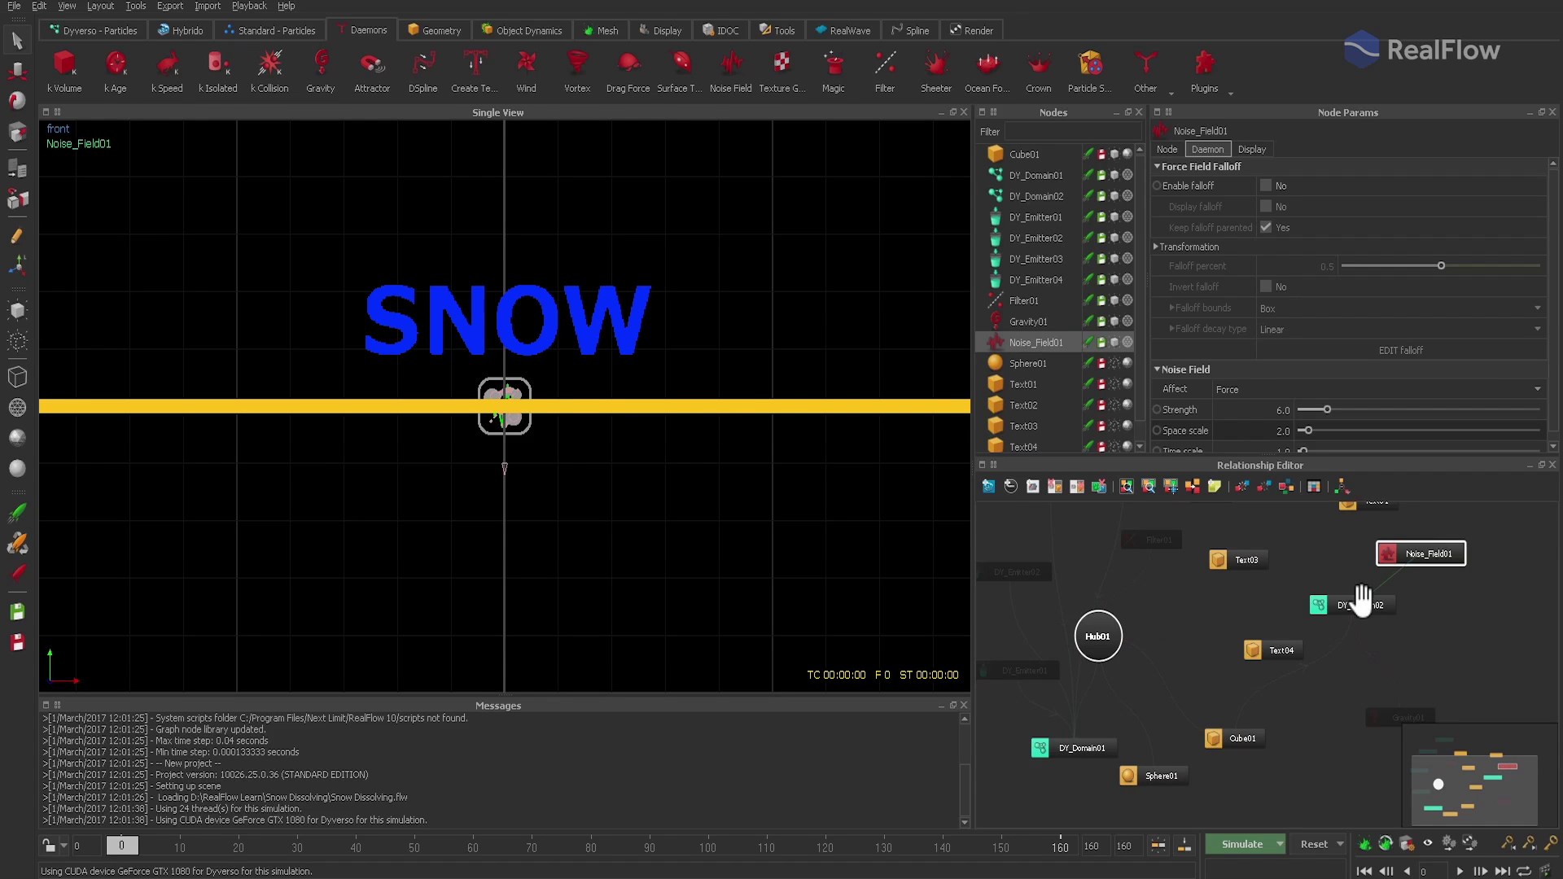
Step: Add a Wind daemon left of the SNOW text, rotated 90 degrees in Z
click(533, 70)
key(w)
drag(505, 327, 497, 237)
drag(512, 339, 320, 368)
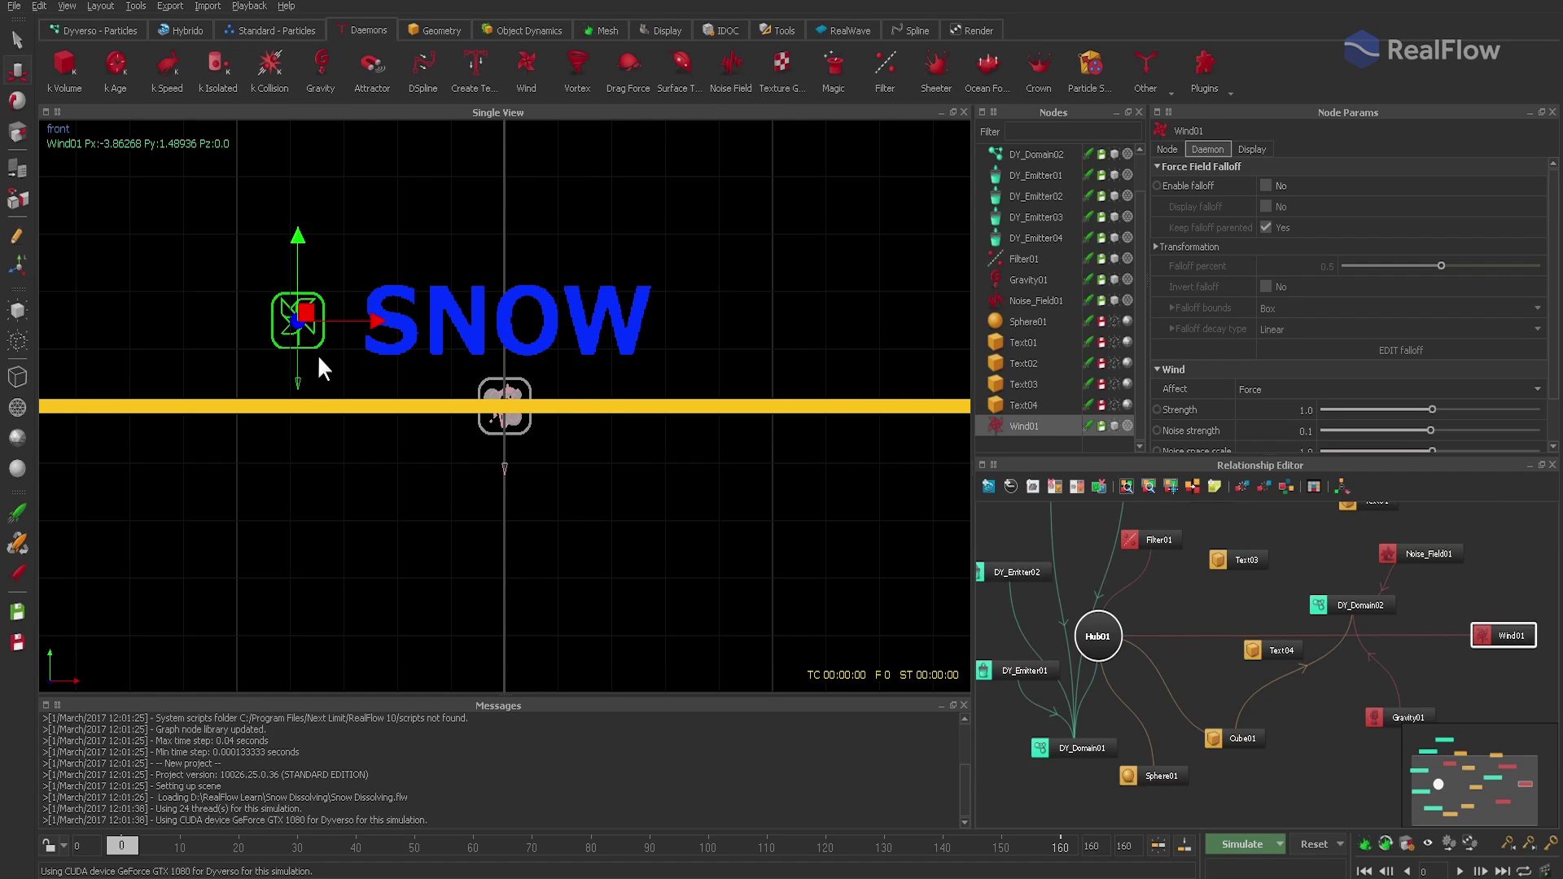
click(1167, 149)
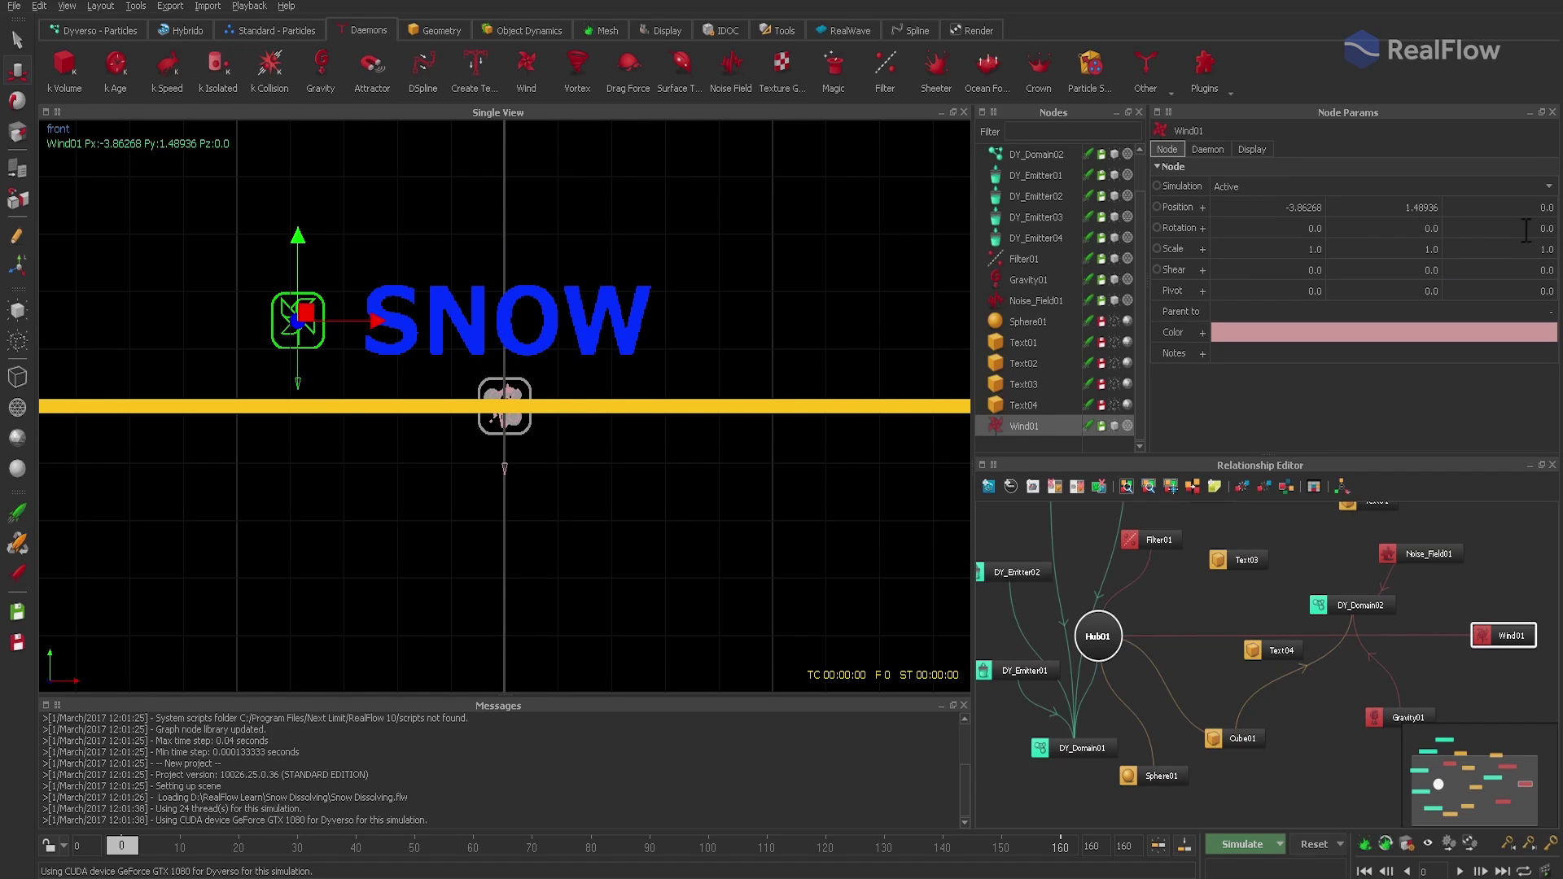
click(1465, 229)
text(90)
key(Return)
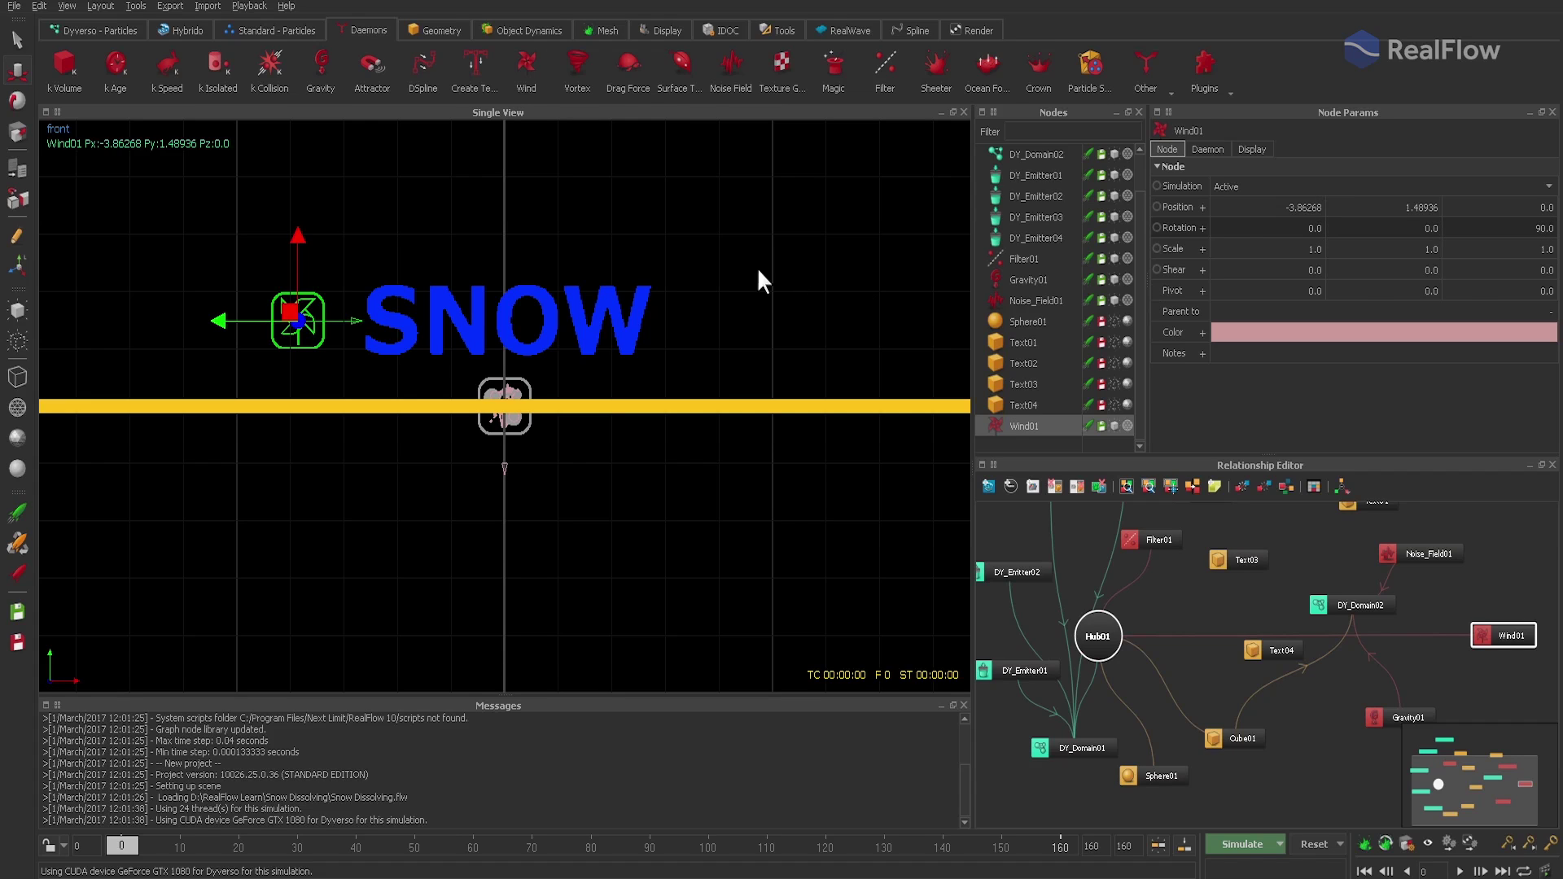
Step: Set Wind01's strength to 8.0
click(1207, 149)
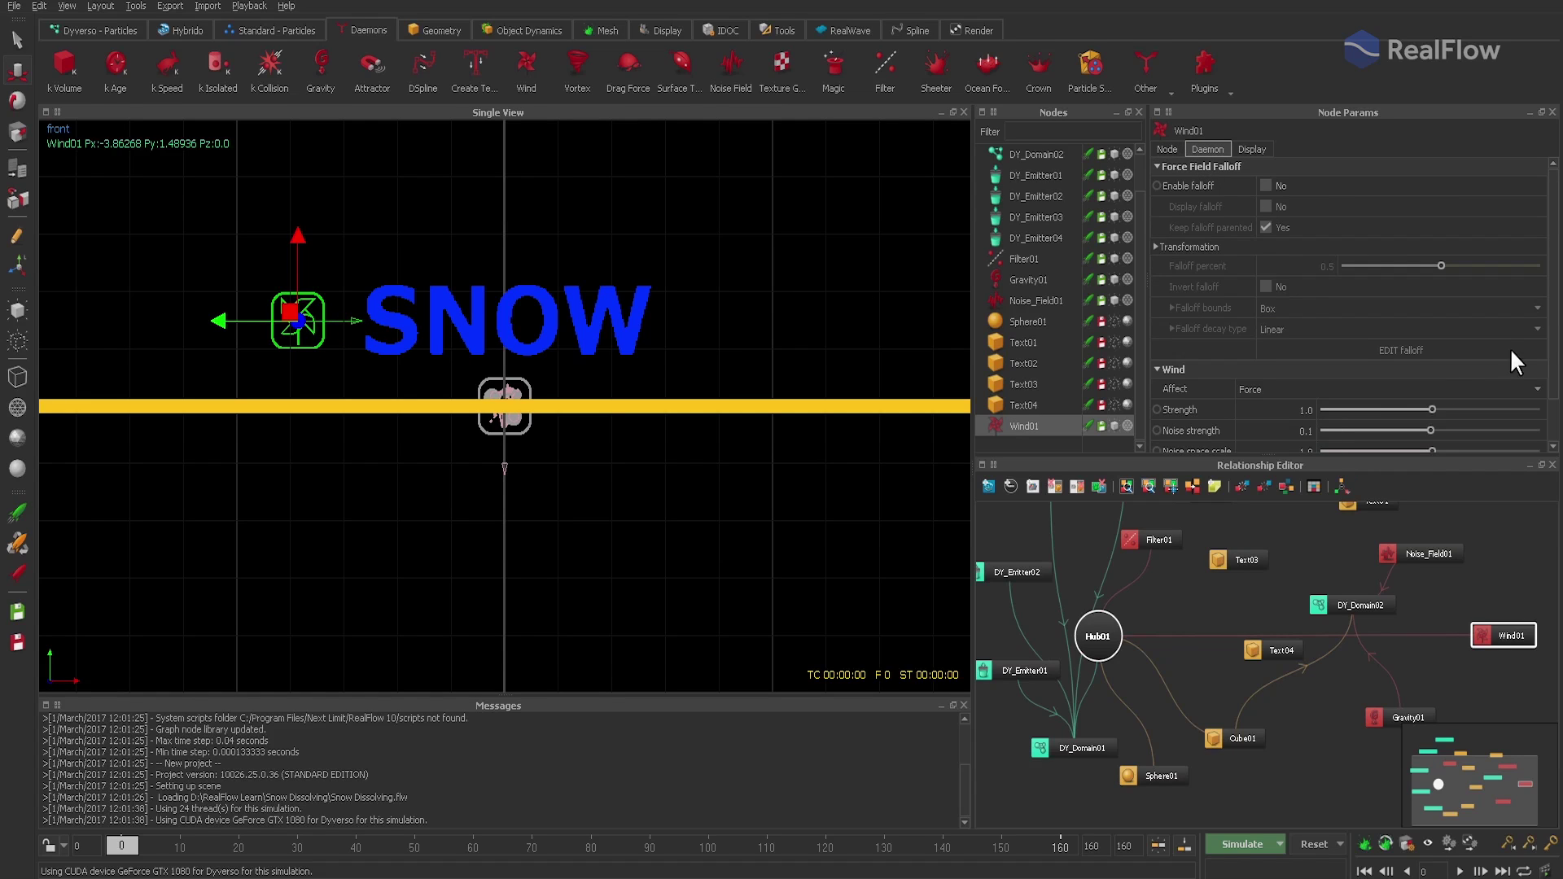
scroll(1352, 342, down, 2)
click(1282, 359)
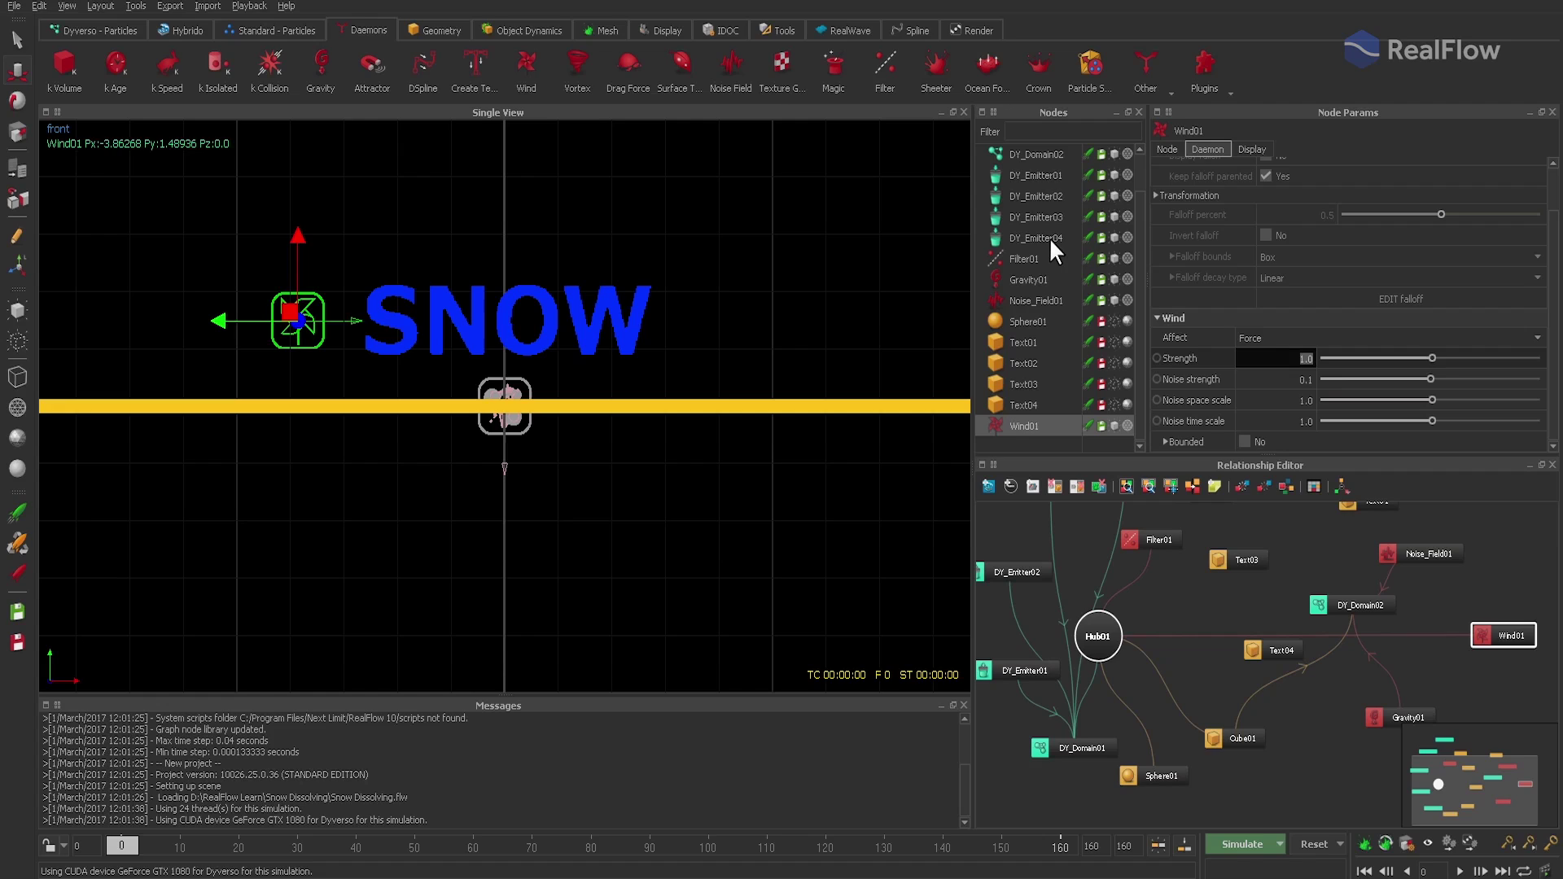
text(12)
key(BackSpace)
key(BackSpace)
text(8)
key(Return)
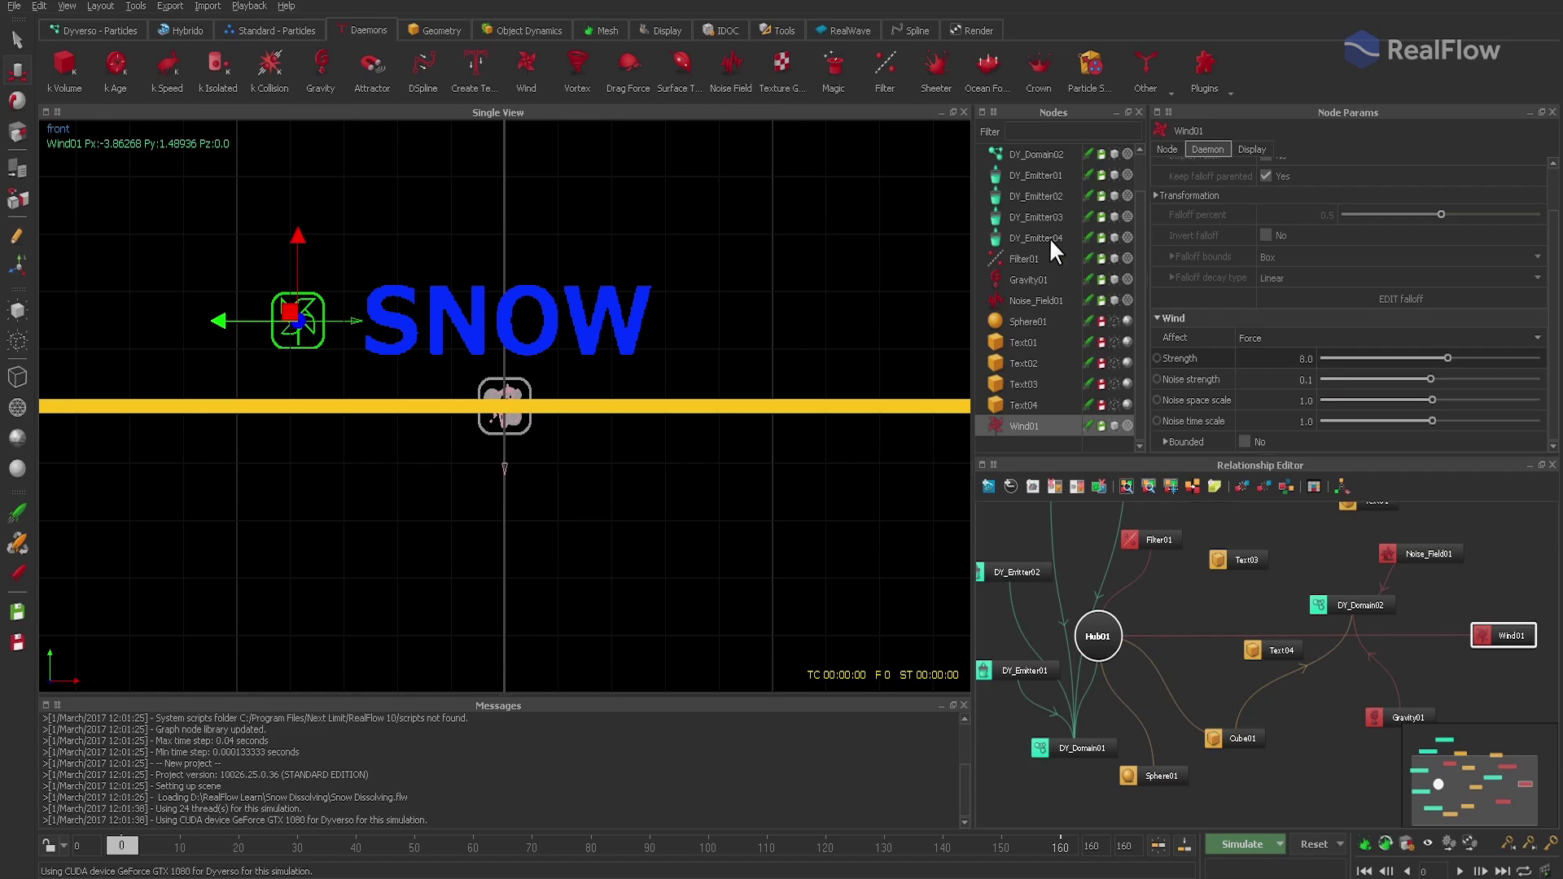
Step: Run a brief wind test, reset to frame 0, and reselect Wind01
click(1248, 843)
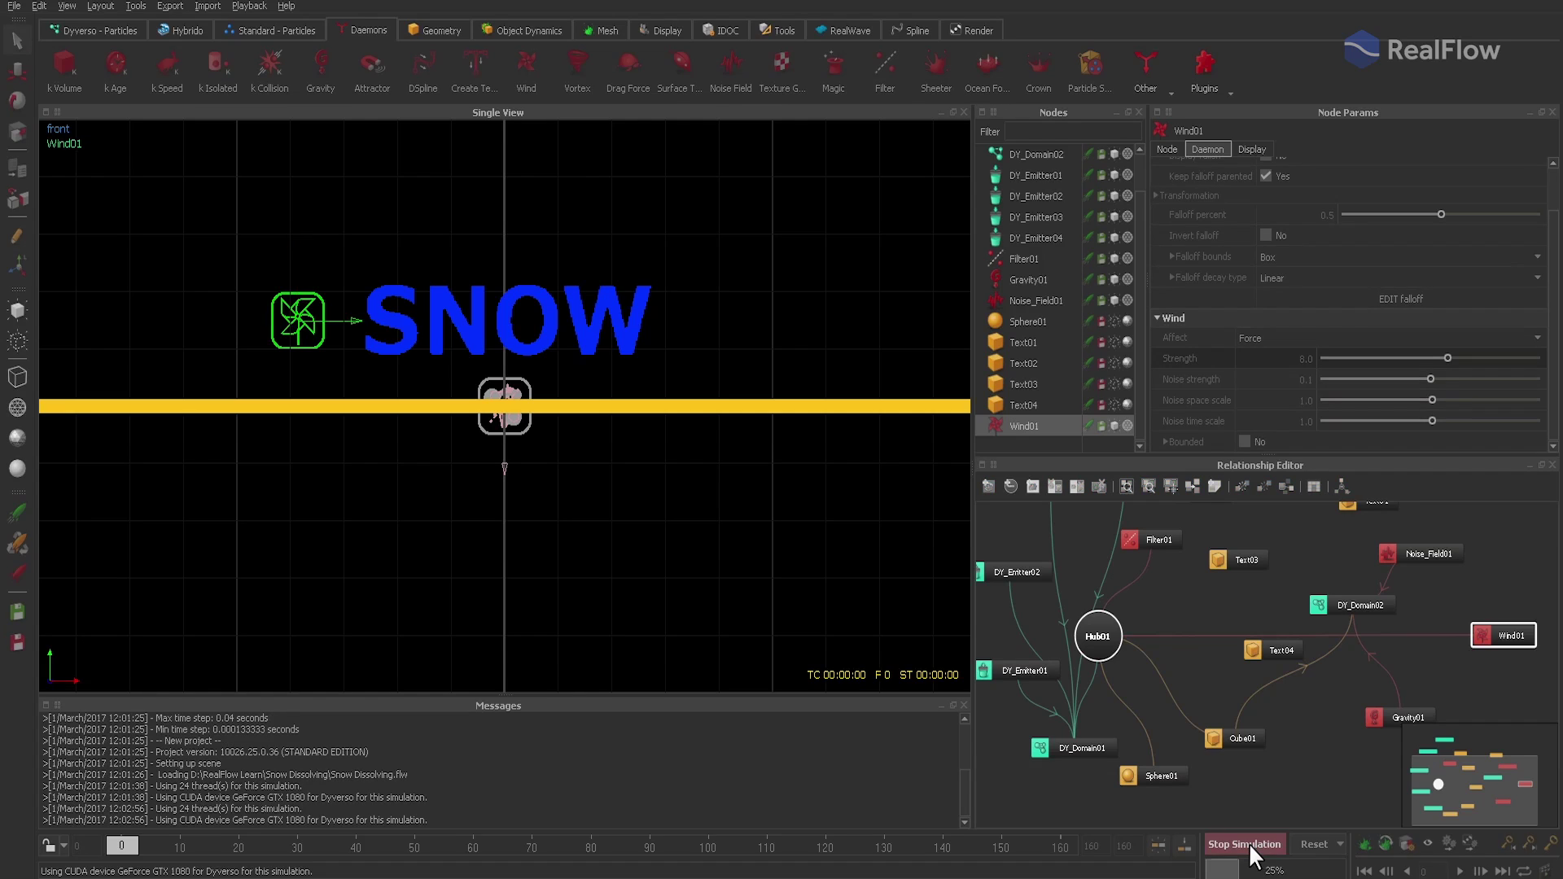
click(1248, 842)
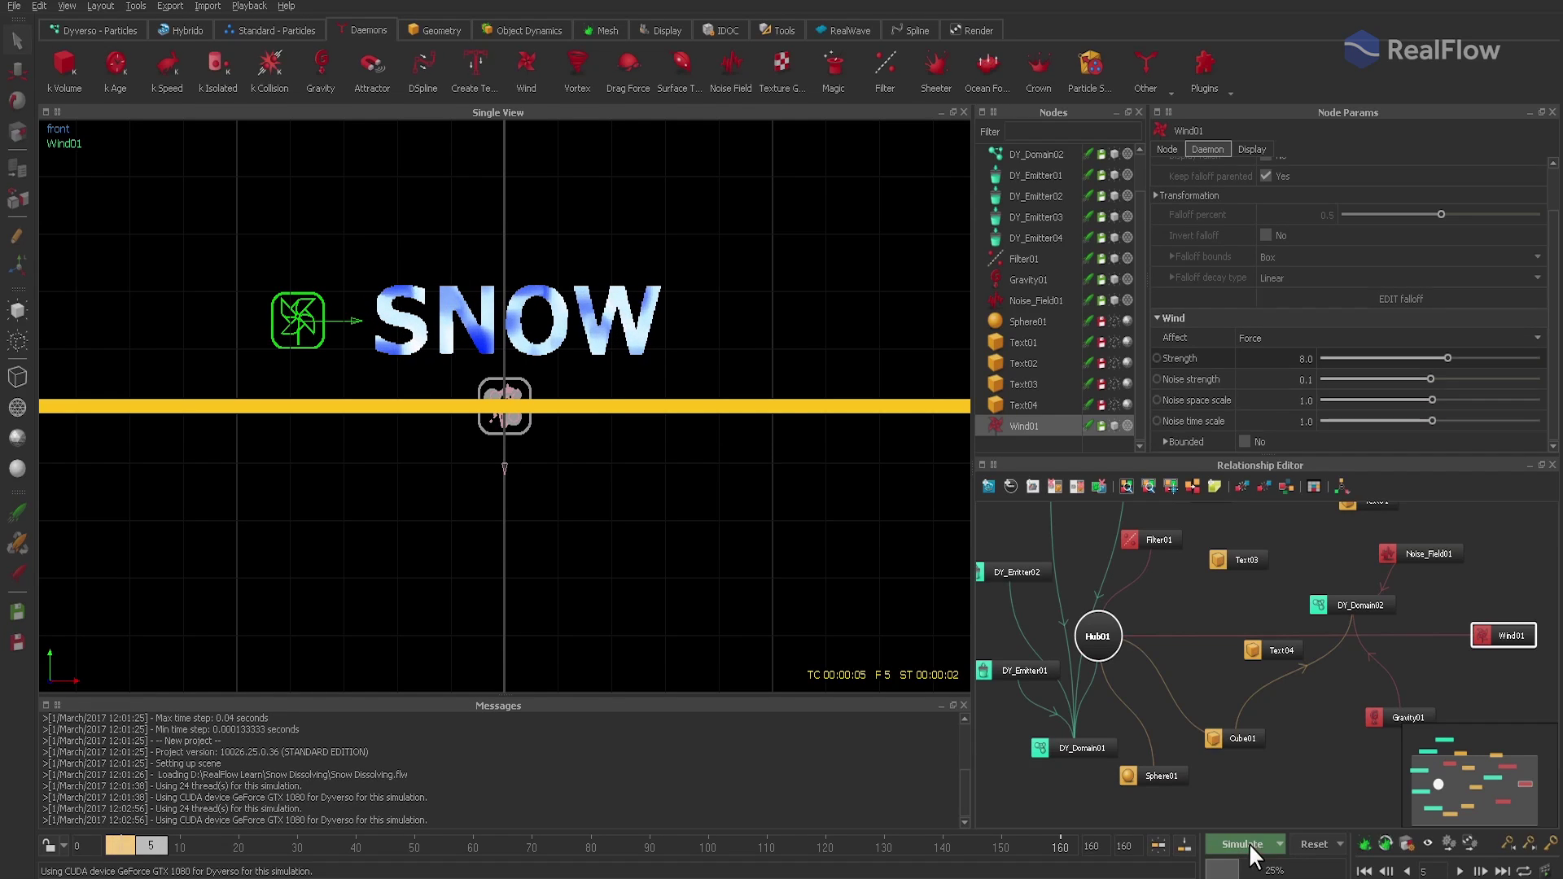
click(1313, 846)
click(1424, 655)
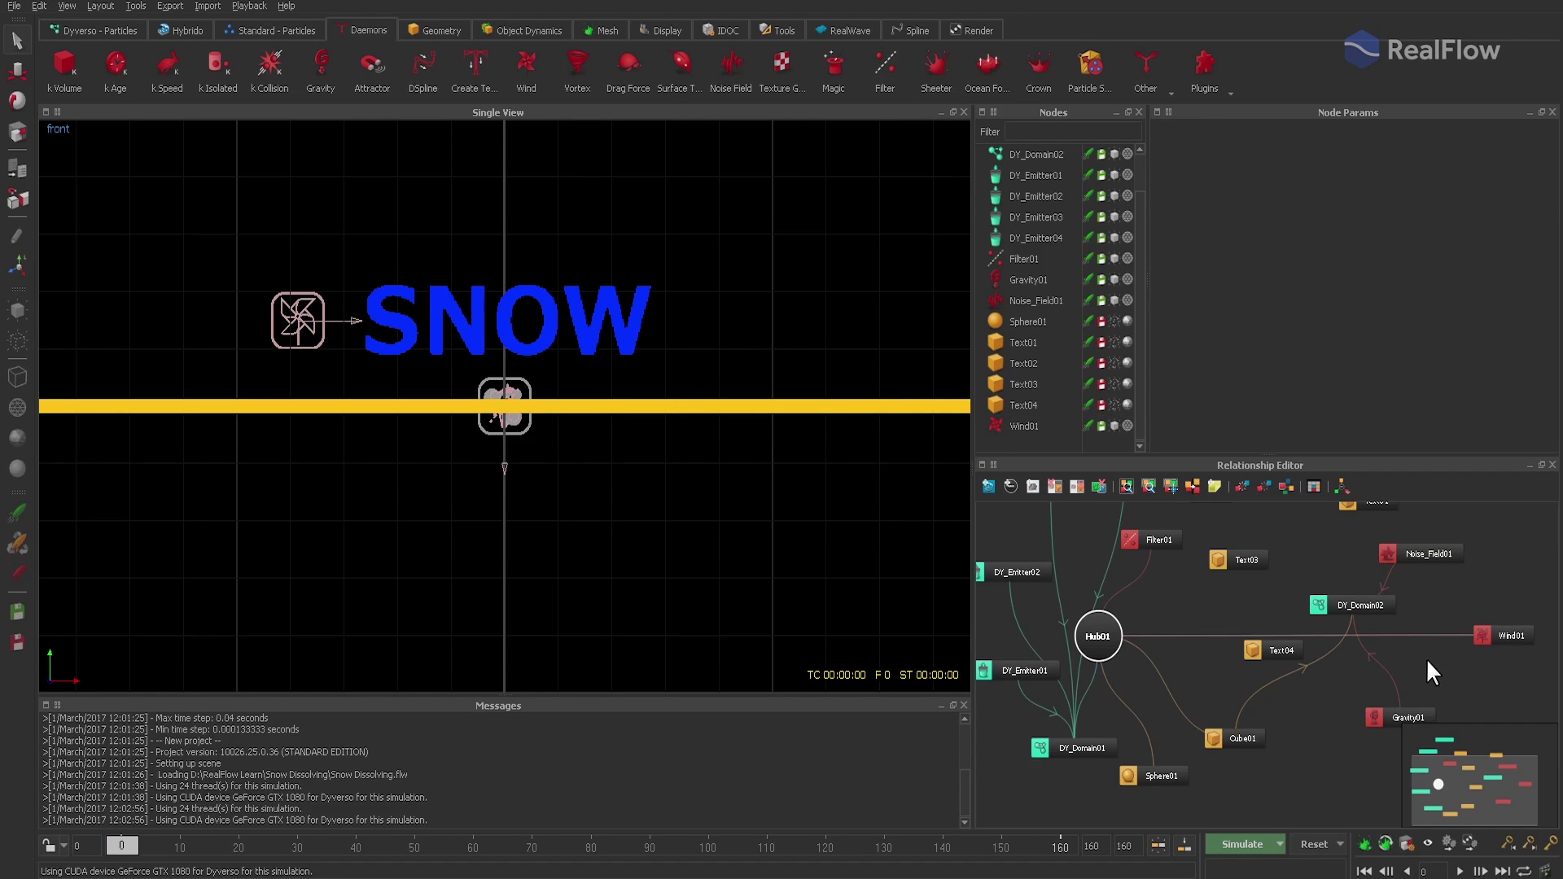
click(1496, 636)
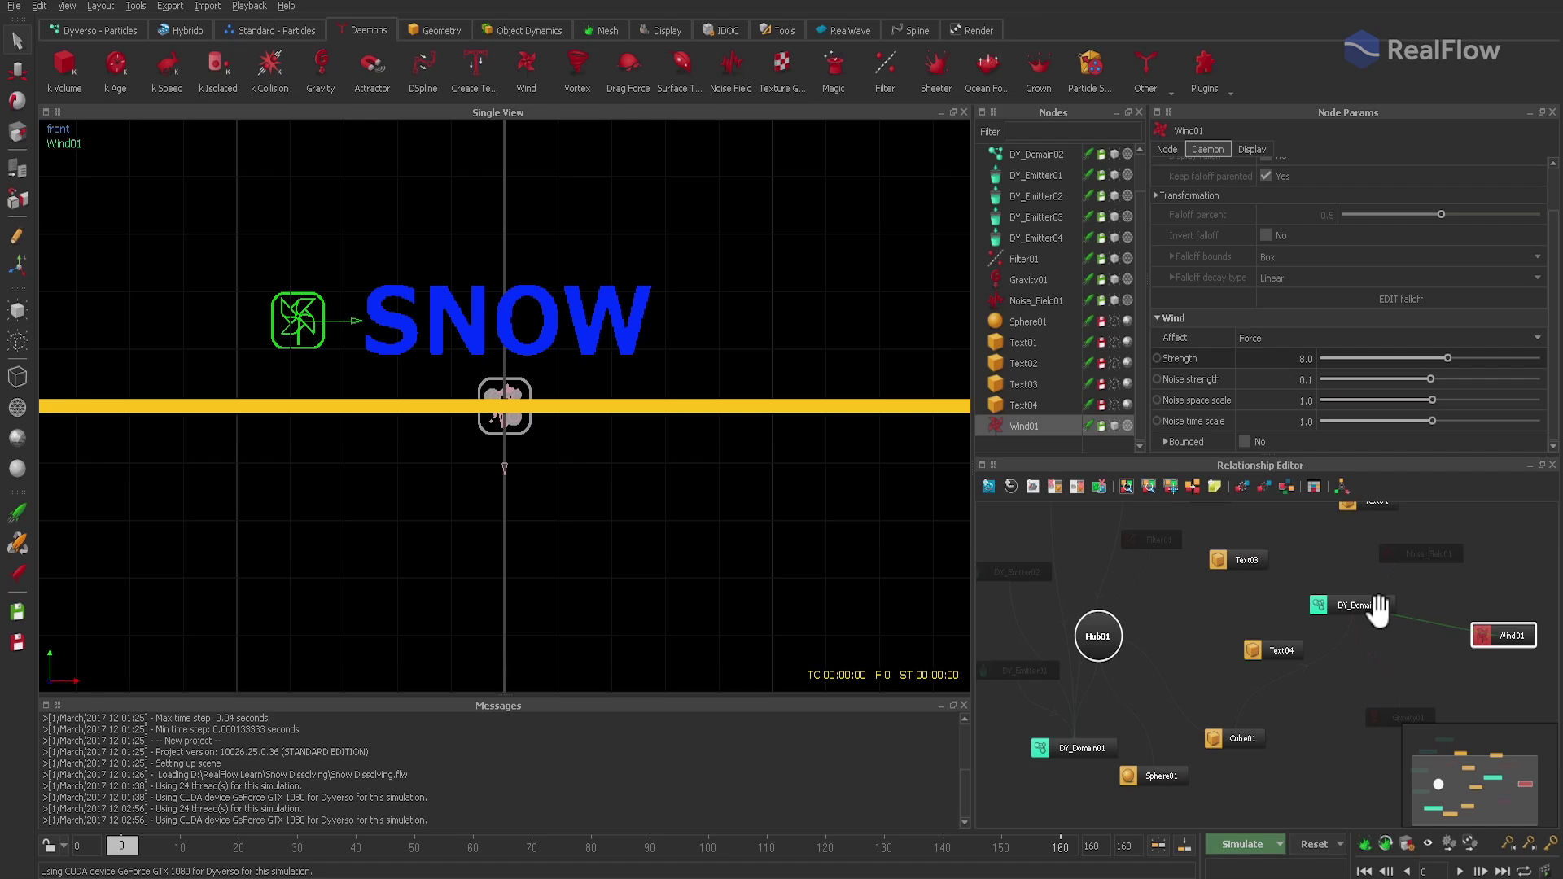
Step: Simulate the scene with the 8.0-strength wind
click(1231, 839)
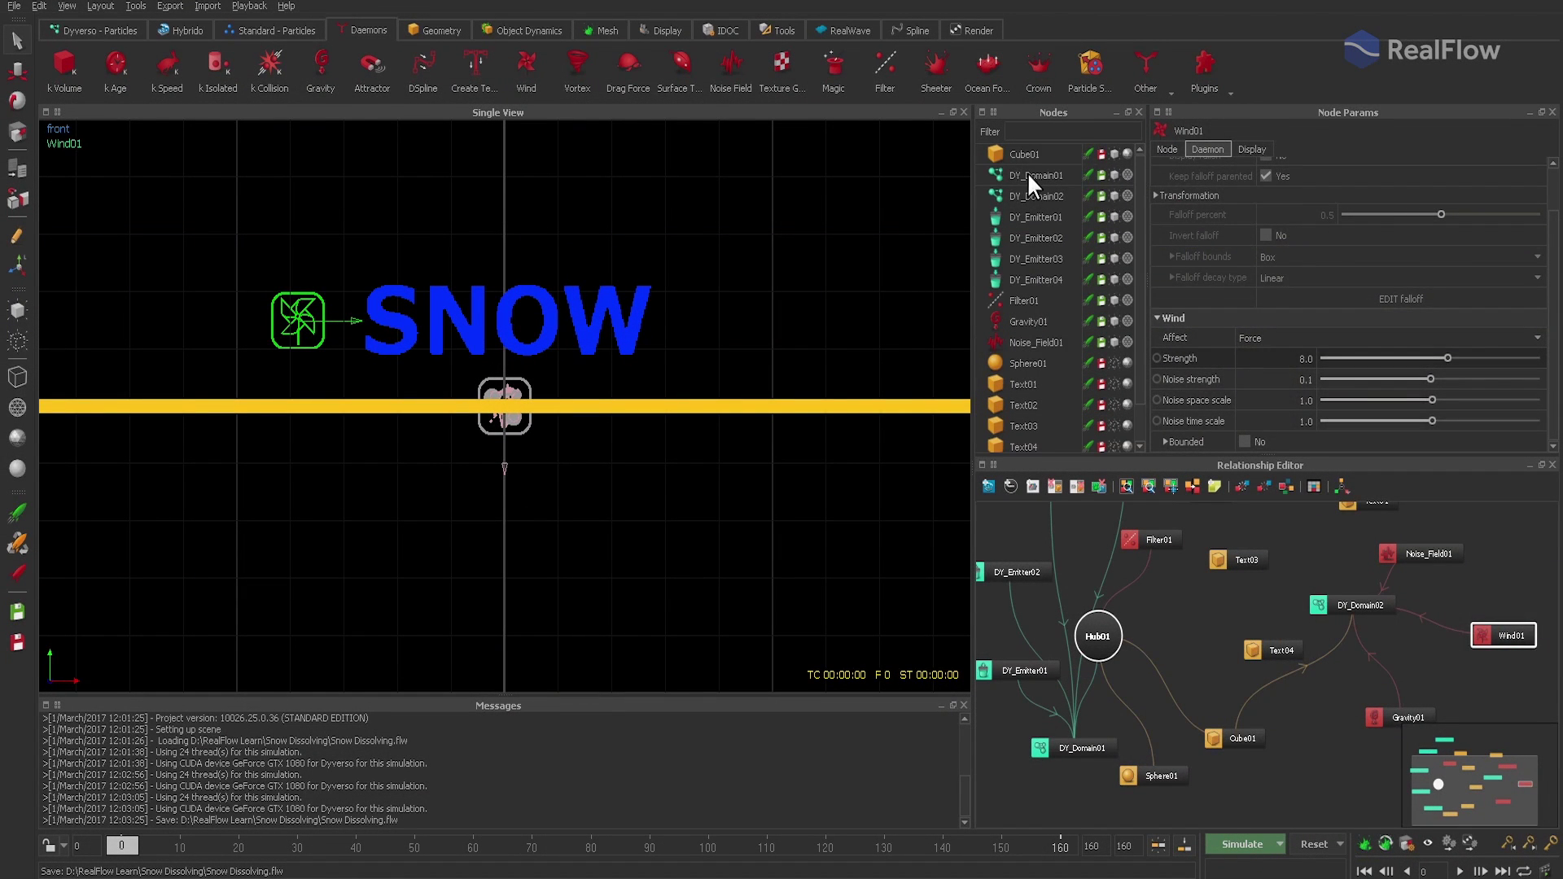
Step: Select DY_Domain01 and DY_Domain02 together and set their Resolution to 500
click(1028, 174)
shift+click(1033, 194)
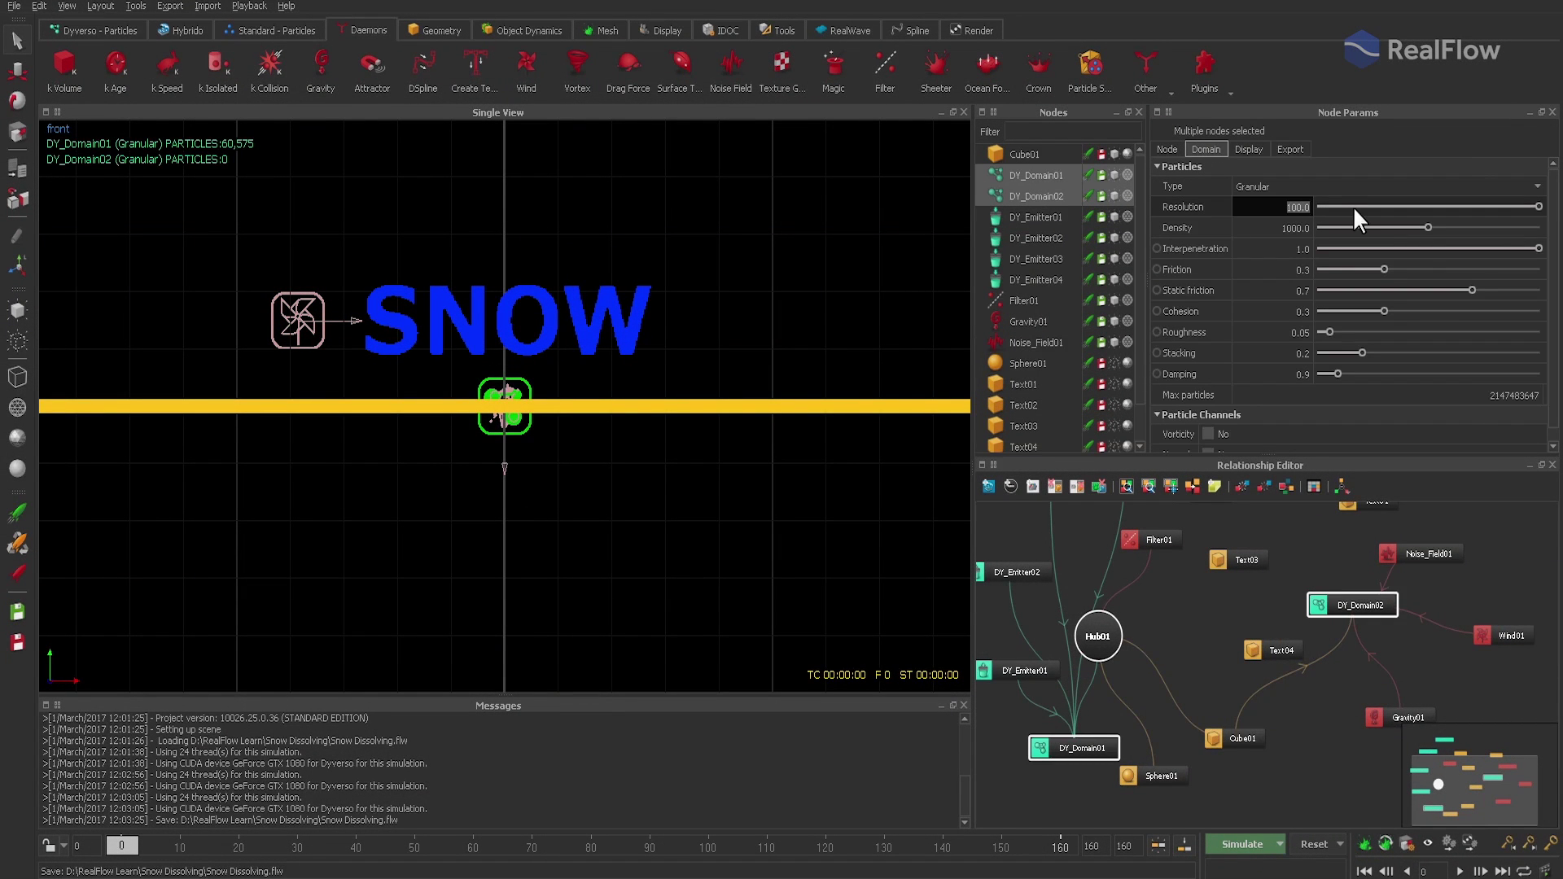
text(500)
key(Return)
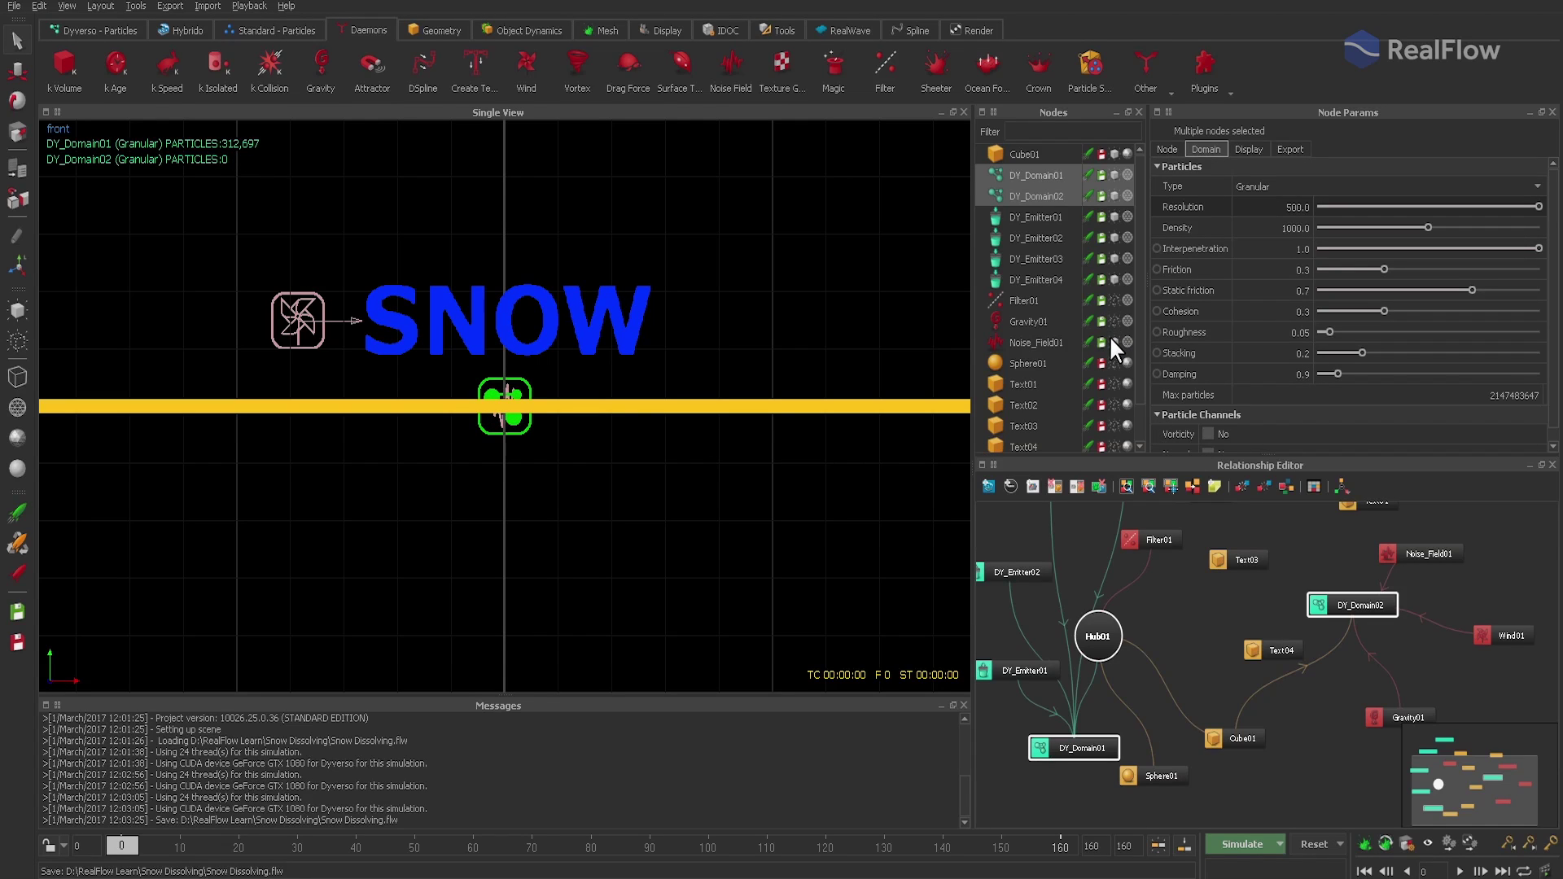
scroll(1130, 431, down, 1)
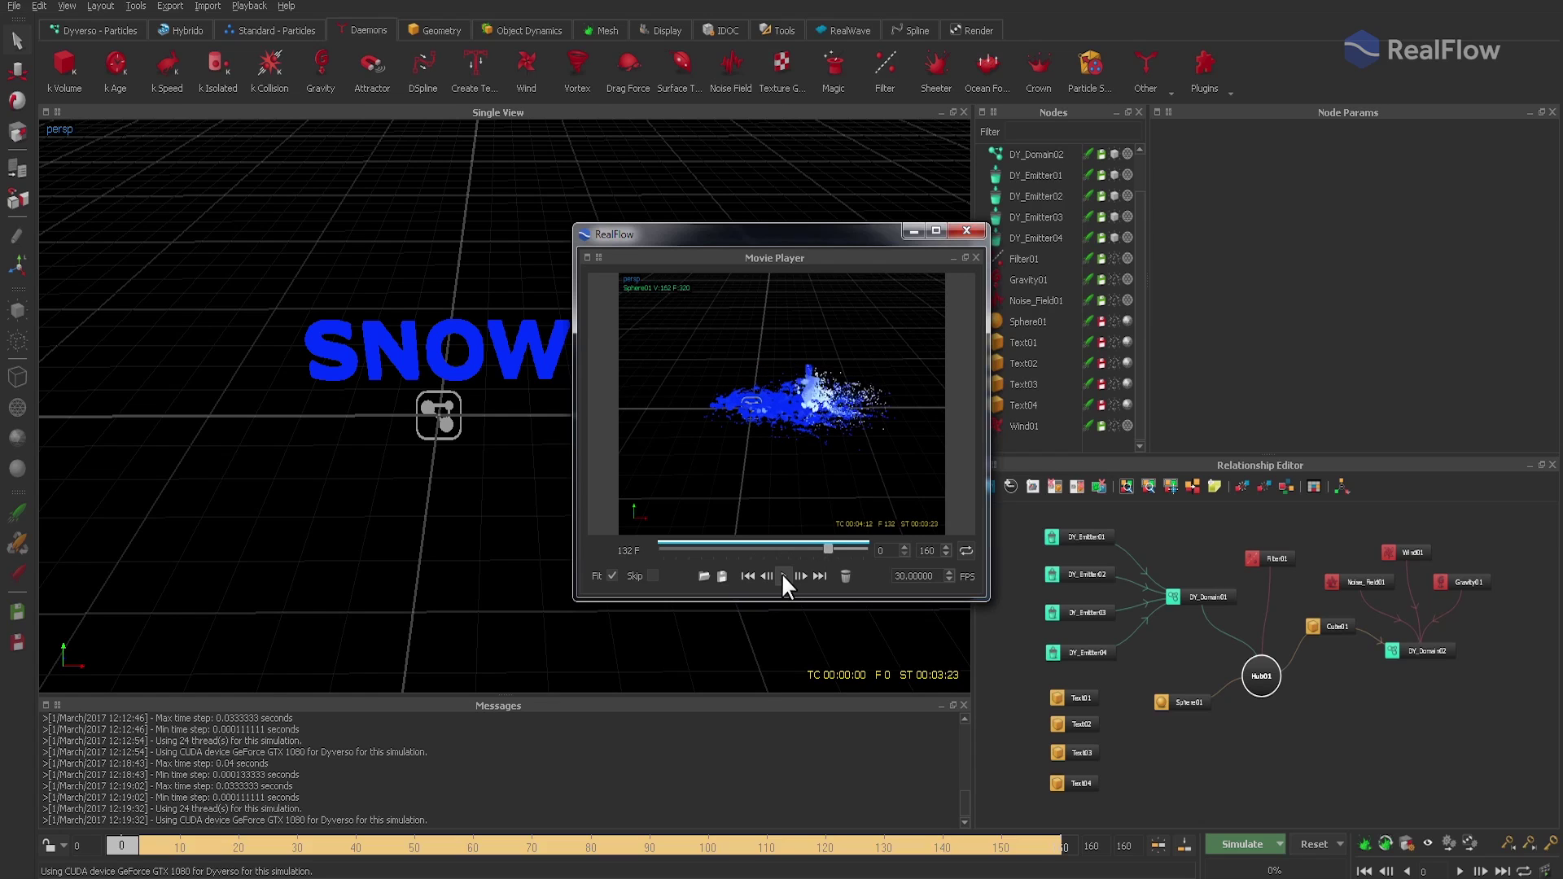
Step: Close the Movie Player, show Wind01 in the front view and make it bounded
click(966, 230)
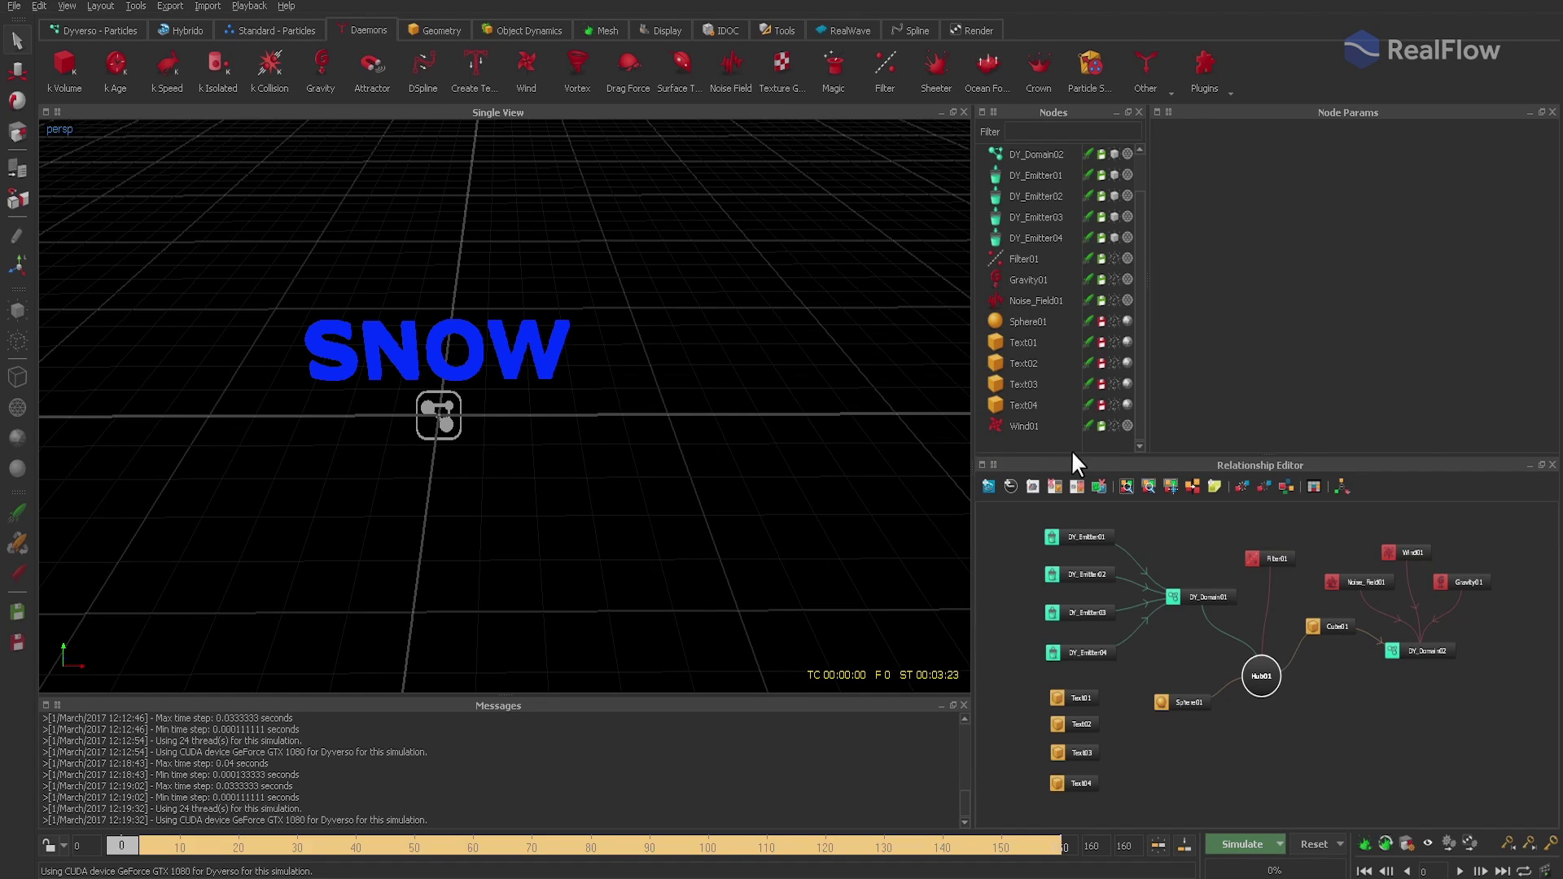
click(1020, 426)
click(1114, 426)
key(2)
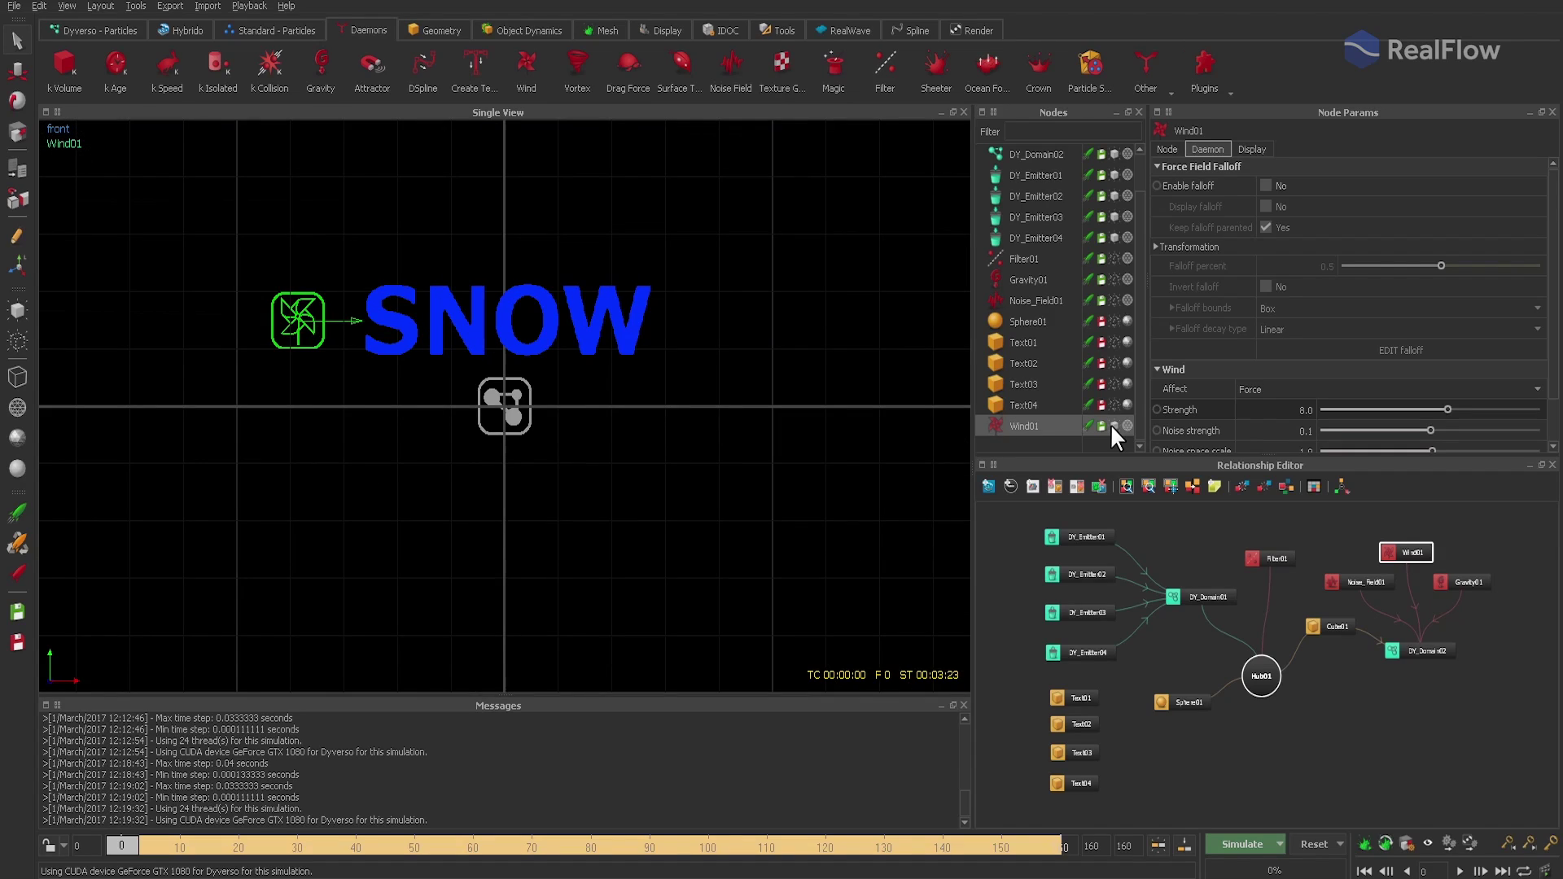
scroll(1359, 364, down, 1)
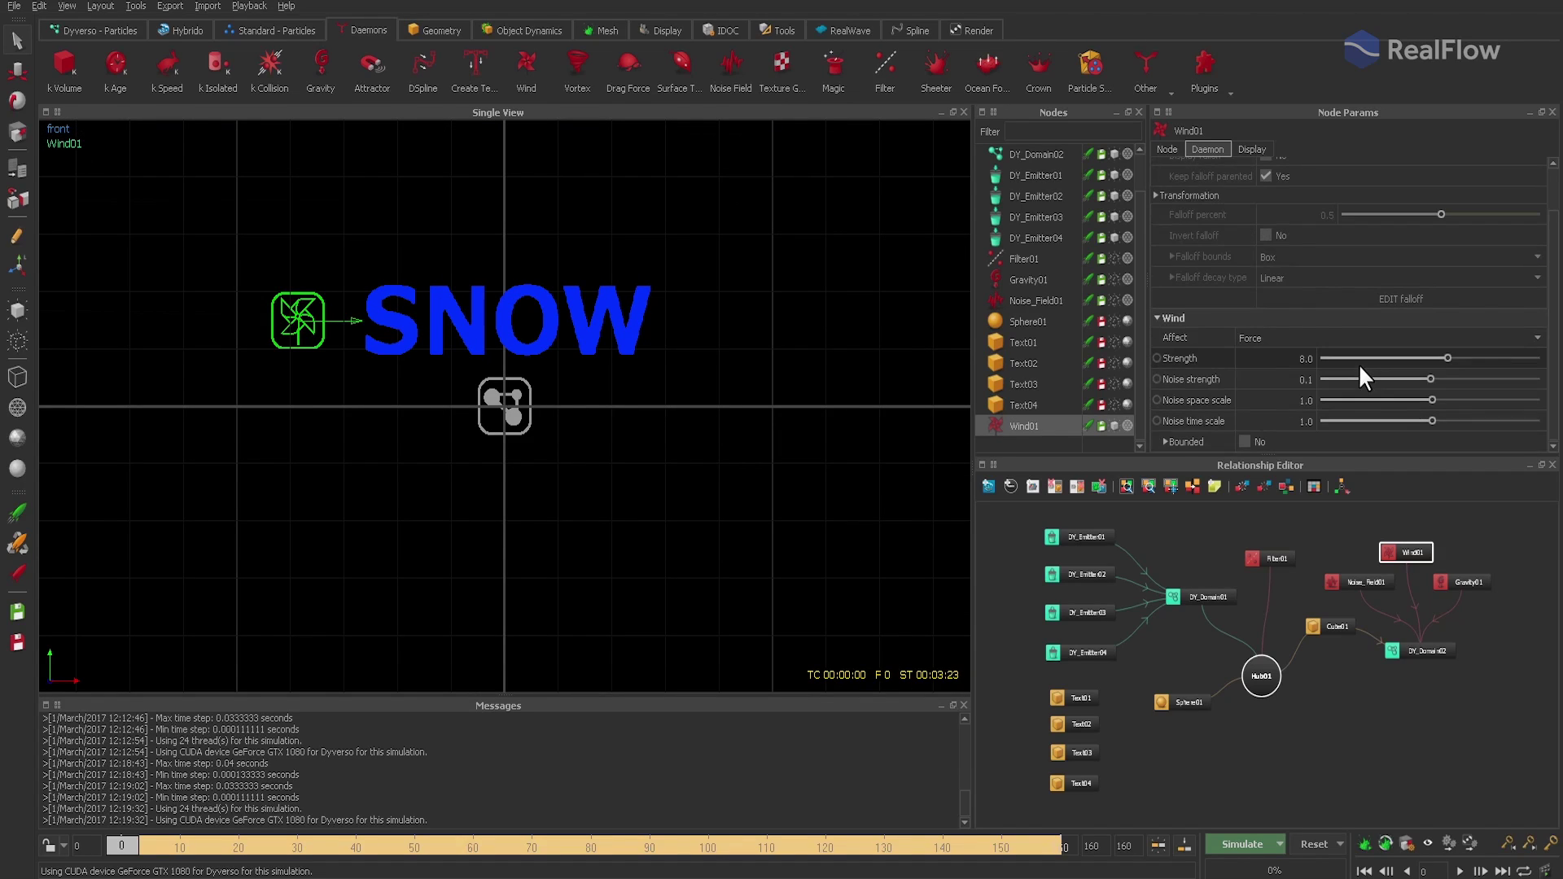
click(1246, 441)
click(1165, 441)
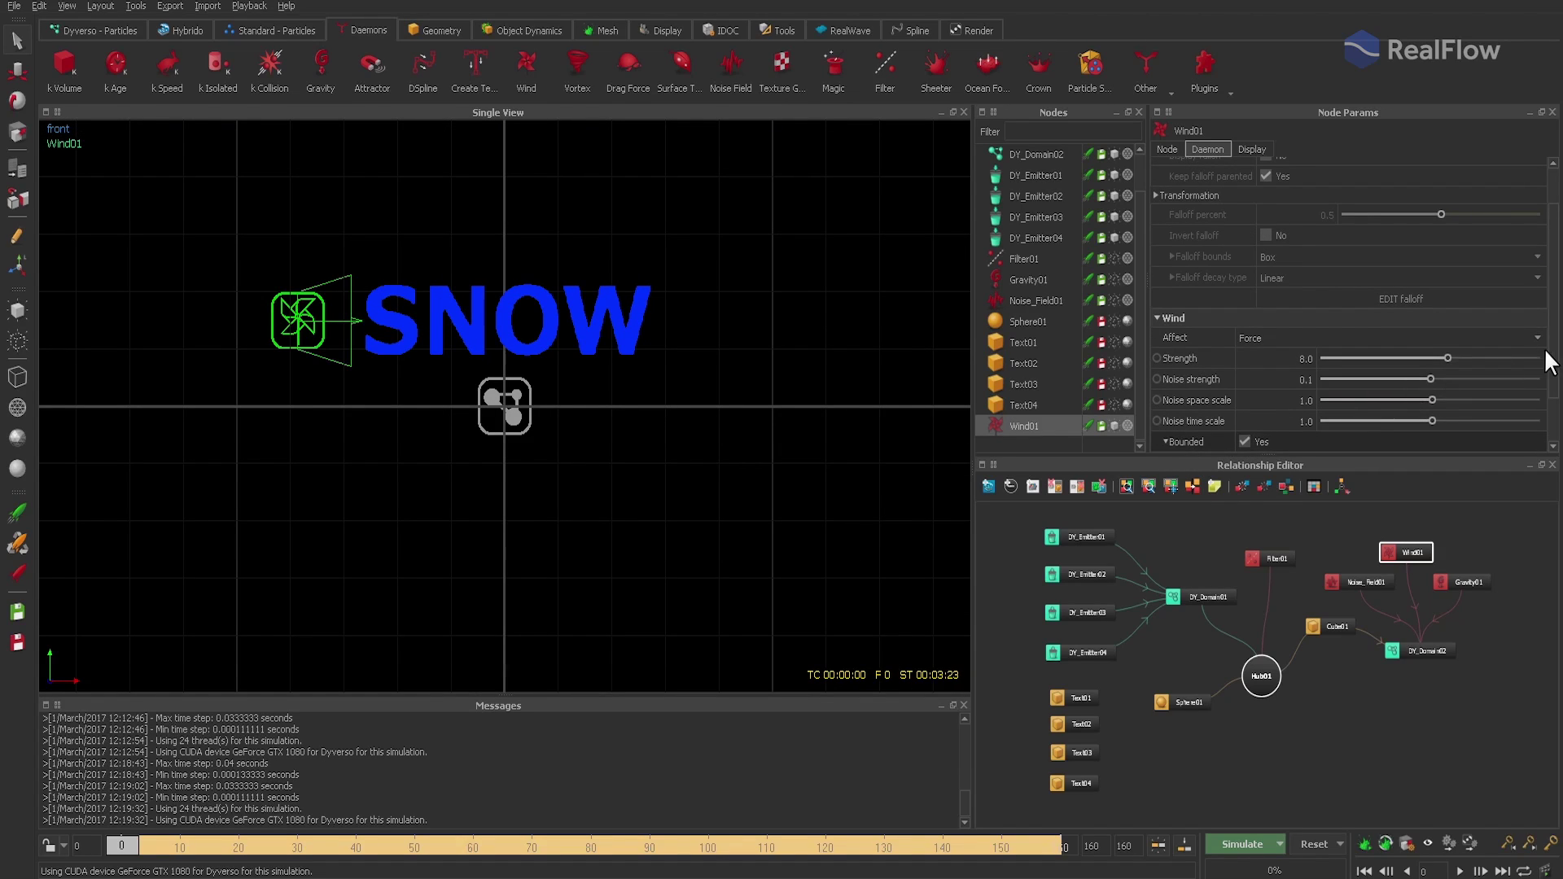
Step: Set Wind01's bounds to Radius 1 and Radius 2 of 1.0 and Height 8.0
drag(1546, 350, 1544, 465)
double_click(1302, 400)
text(1)
key(Tab)
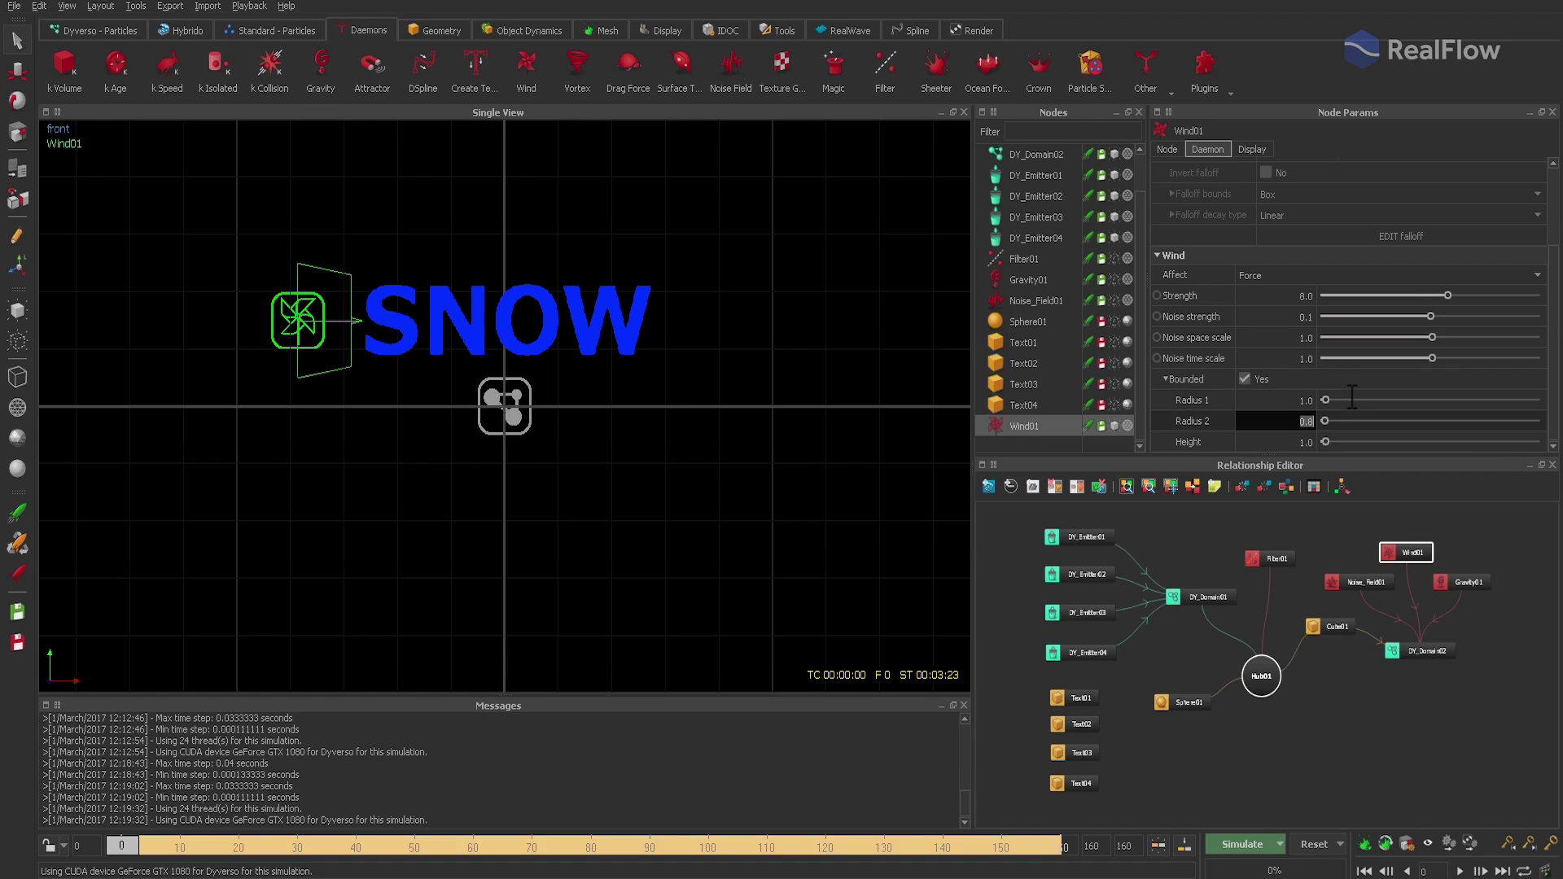
text(1)
key(Return)
double_click(1307, 442)
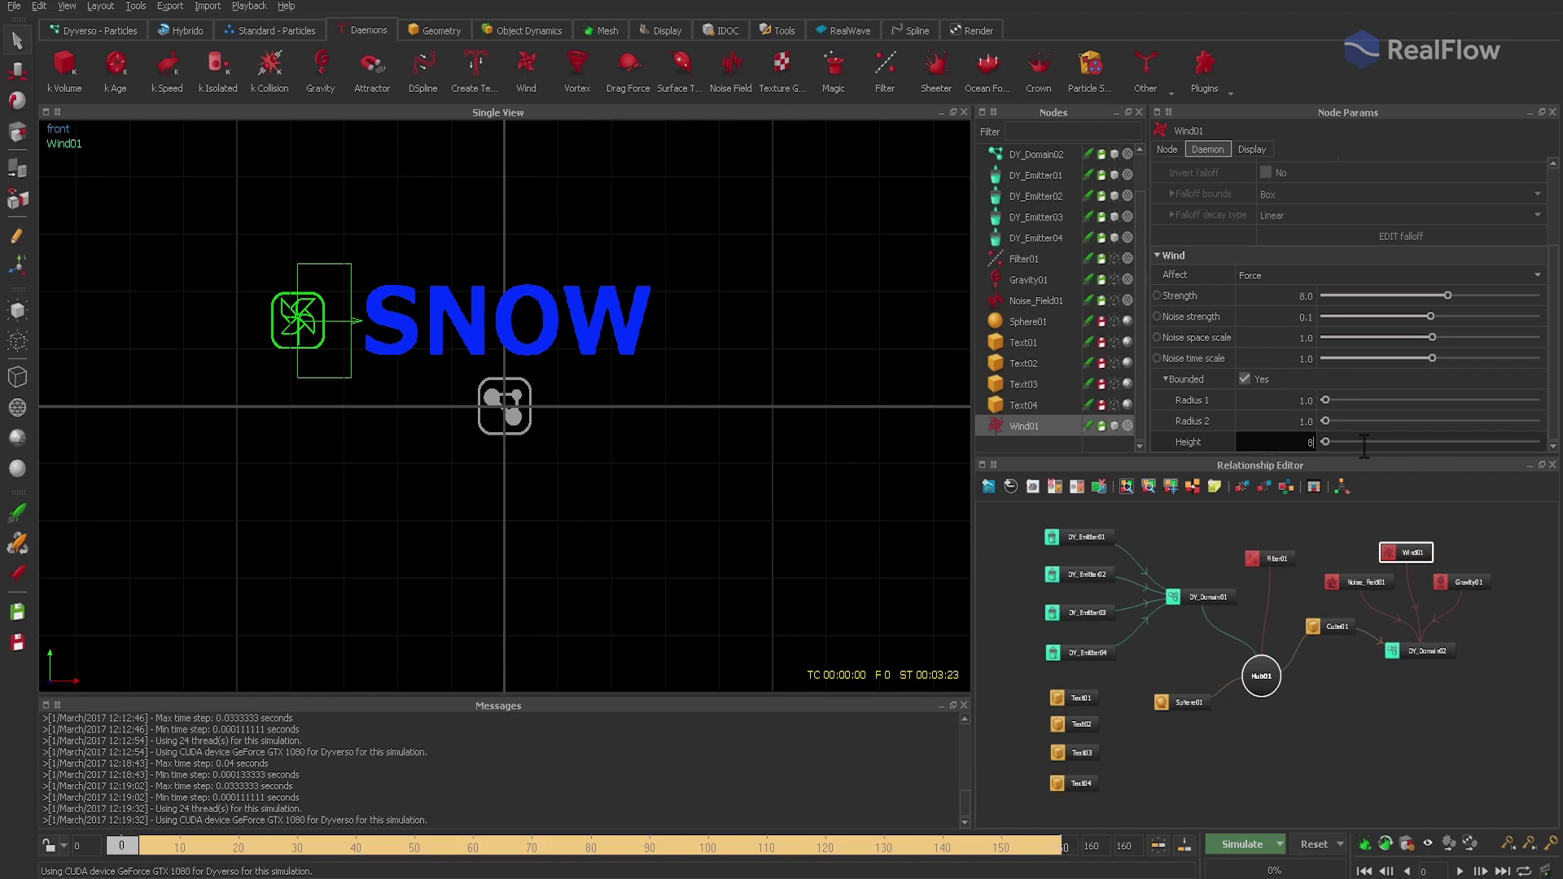
text(8)
key(Return)
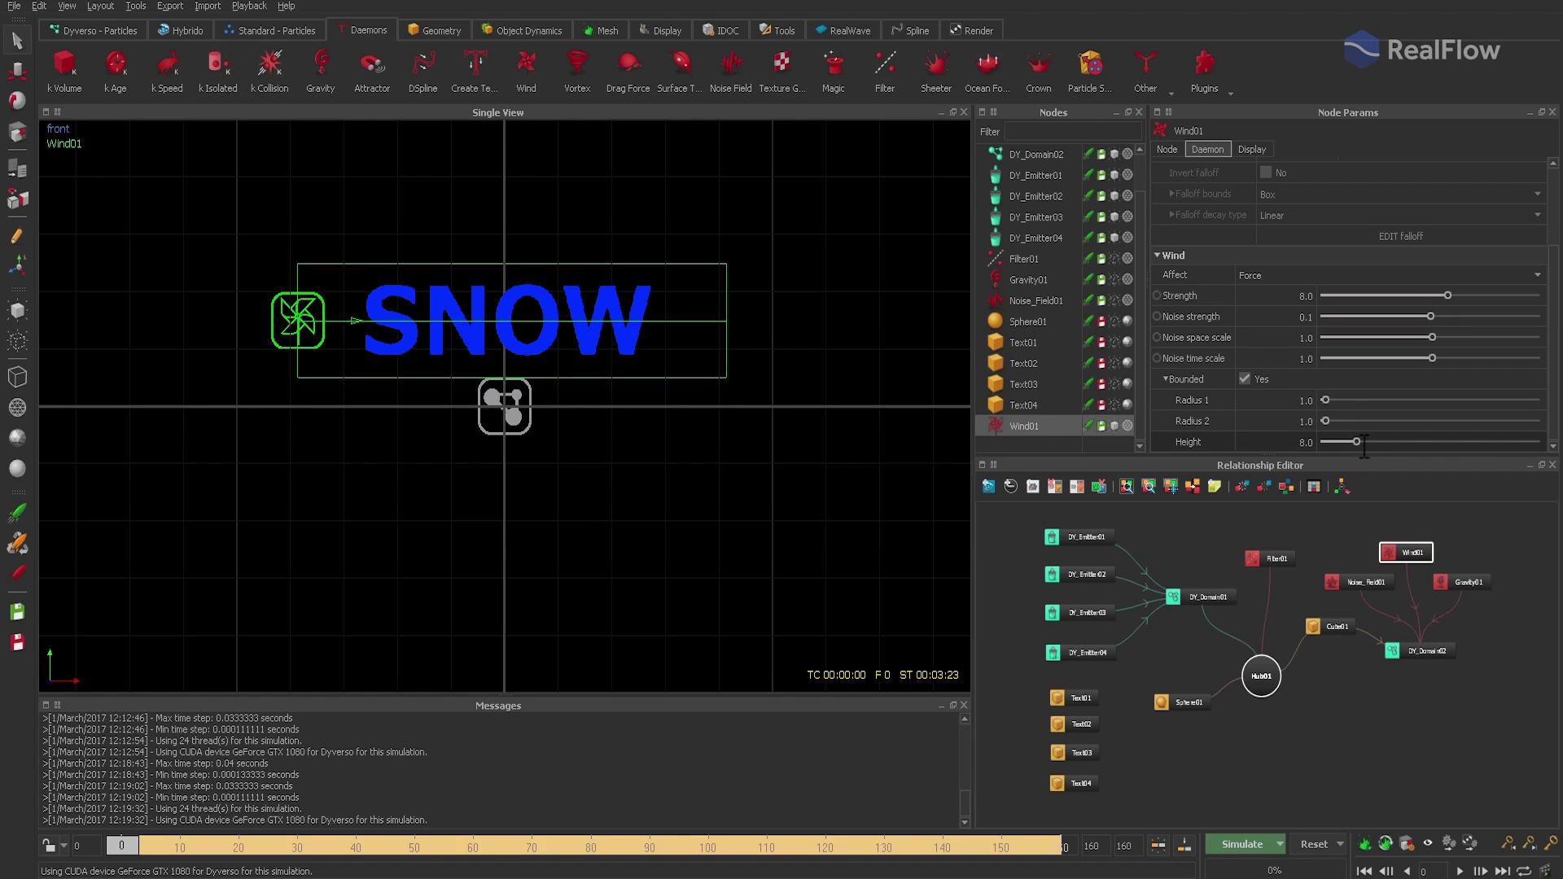
Step: Raise the wind strength to 12.0 and reset the simulation
double_click(1291, 296)
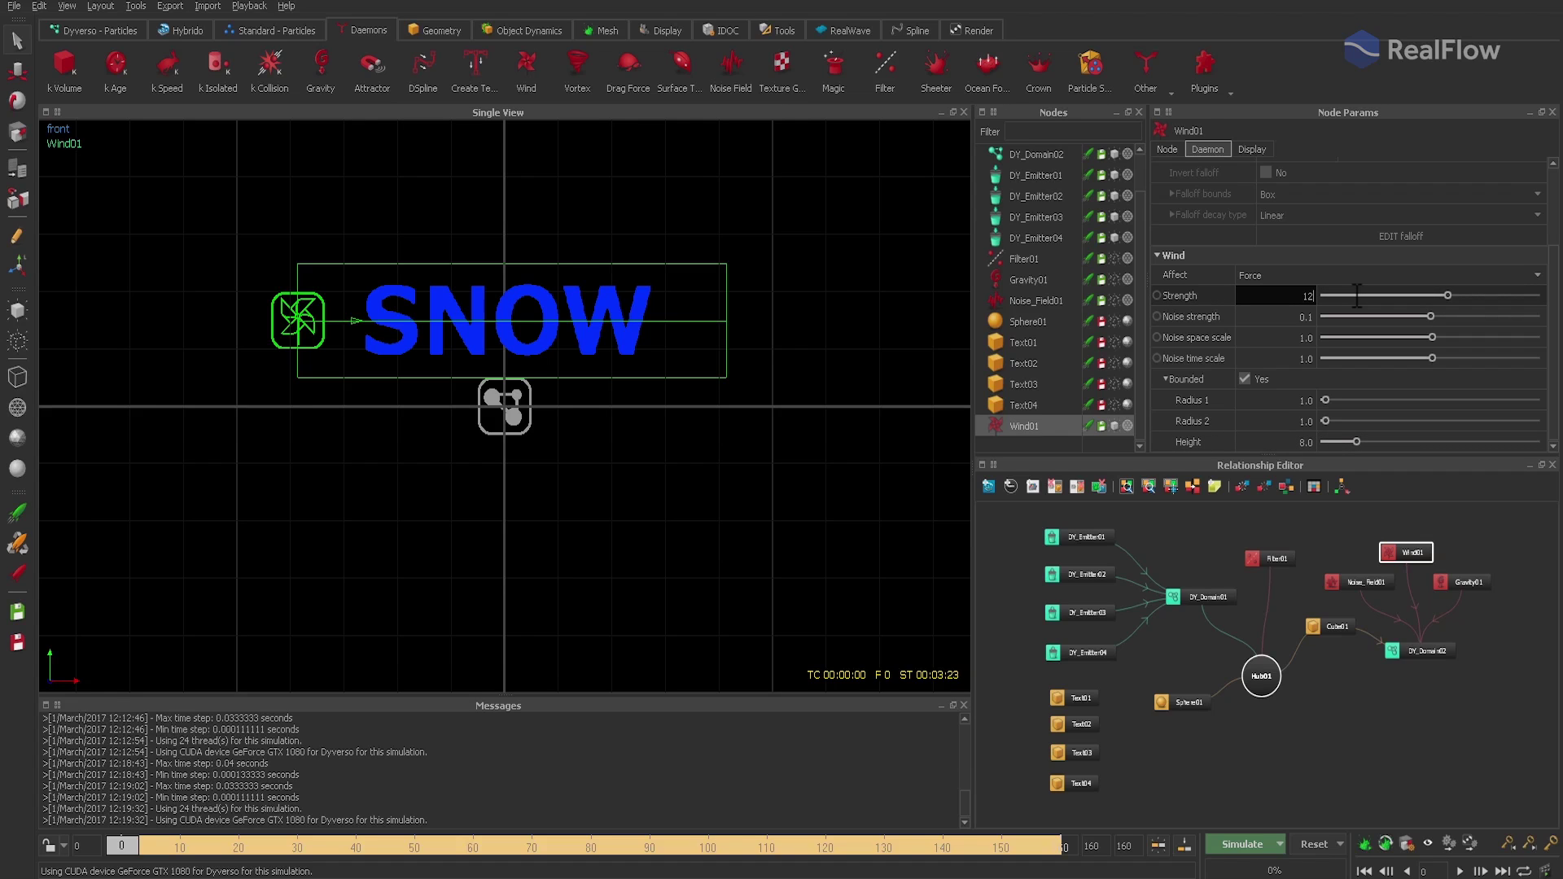
key(Return)
click(1311, 843)
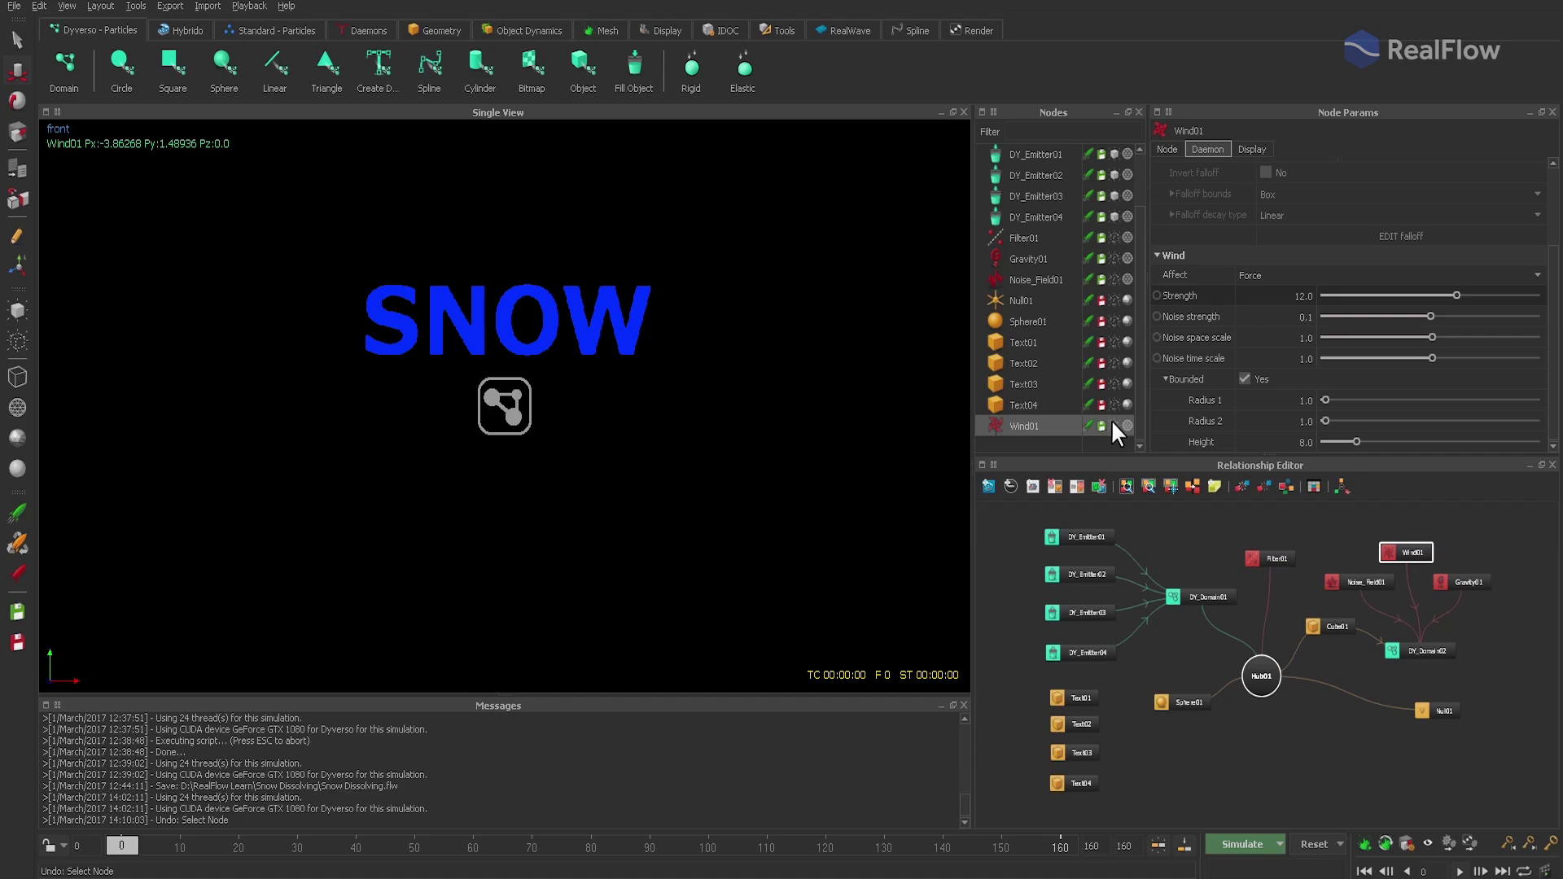
Step: Show Noise_Field01 in the viewport with its falloff enabled and displayed
click(1051, 280)
click(1114, 279)
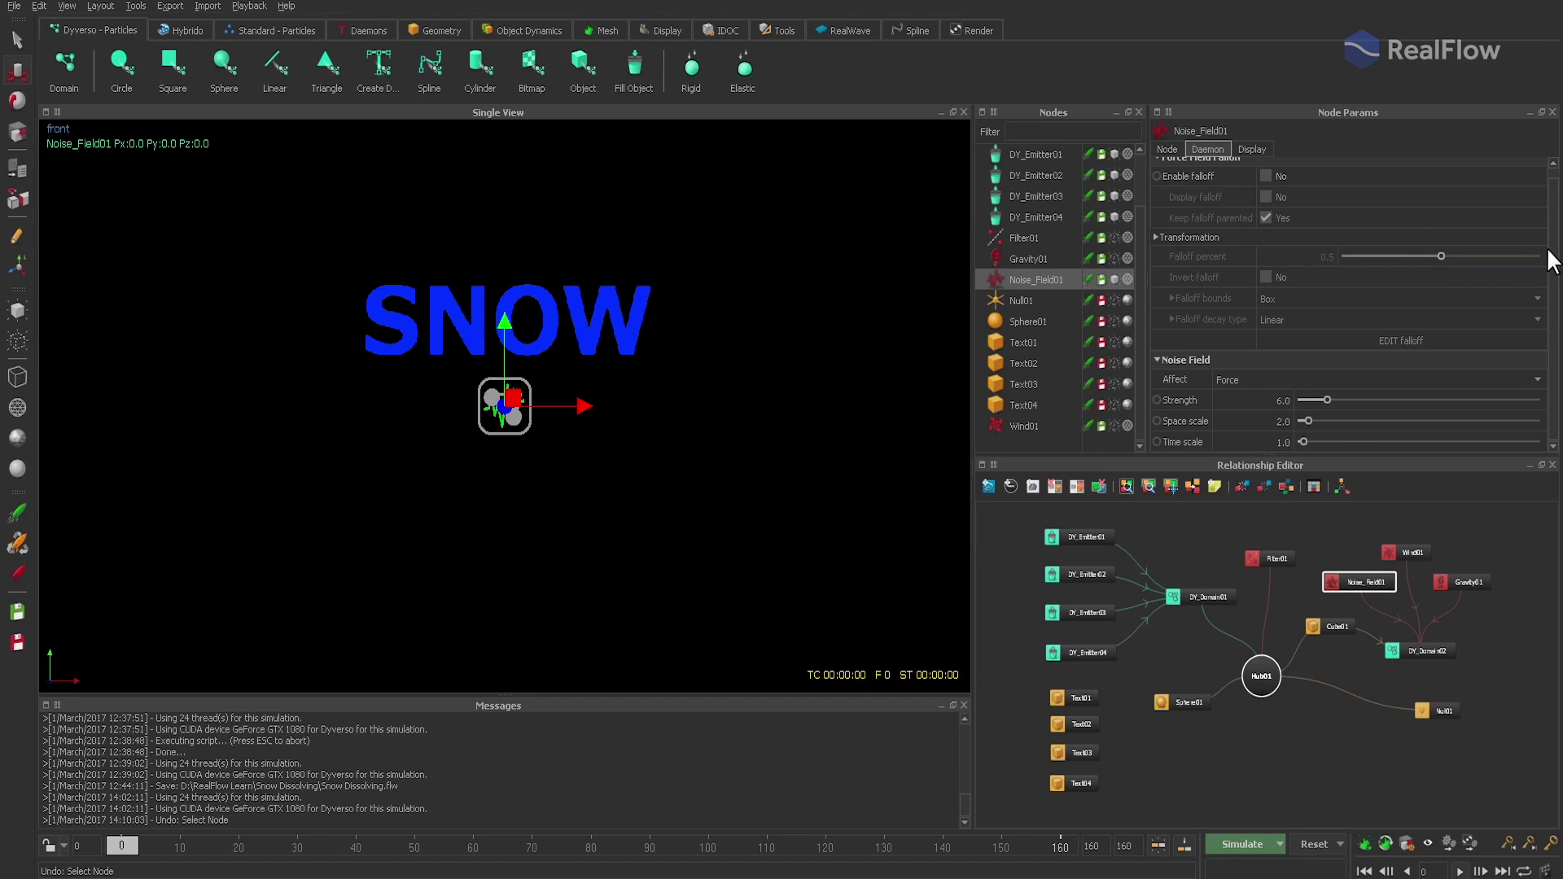
scroll(1205, 184, up, 1)
click(1265, 185)
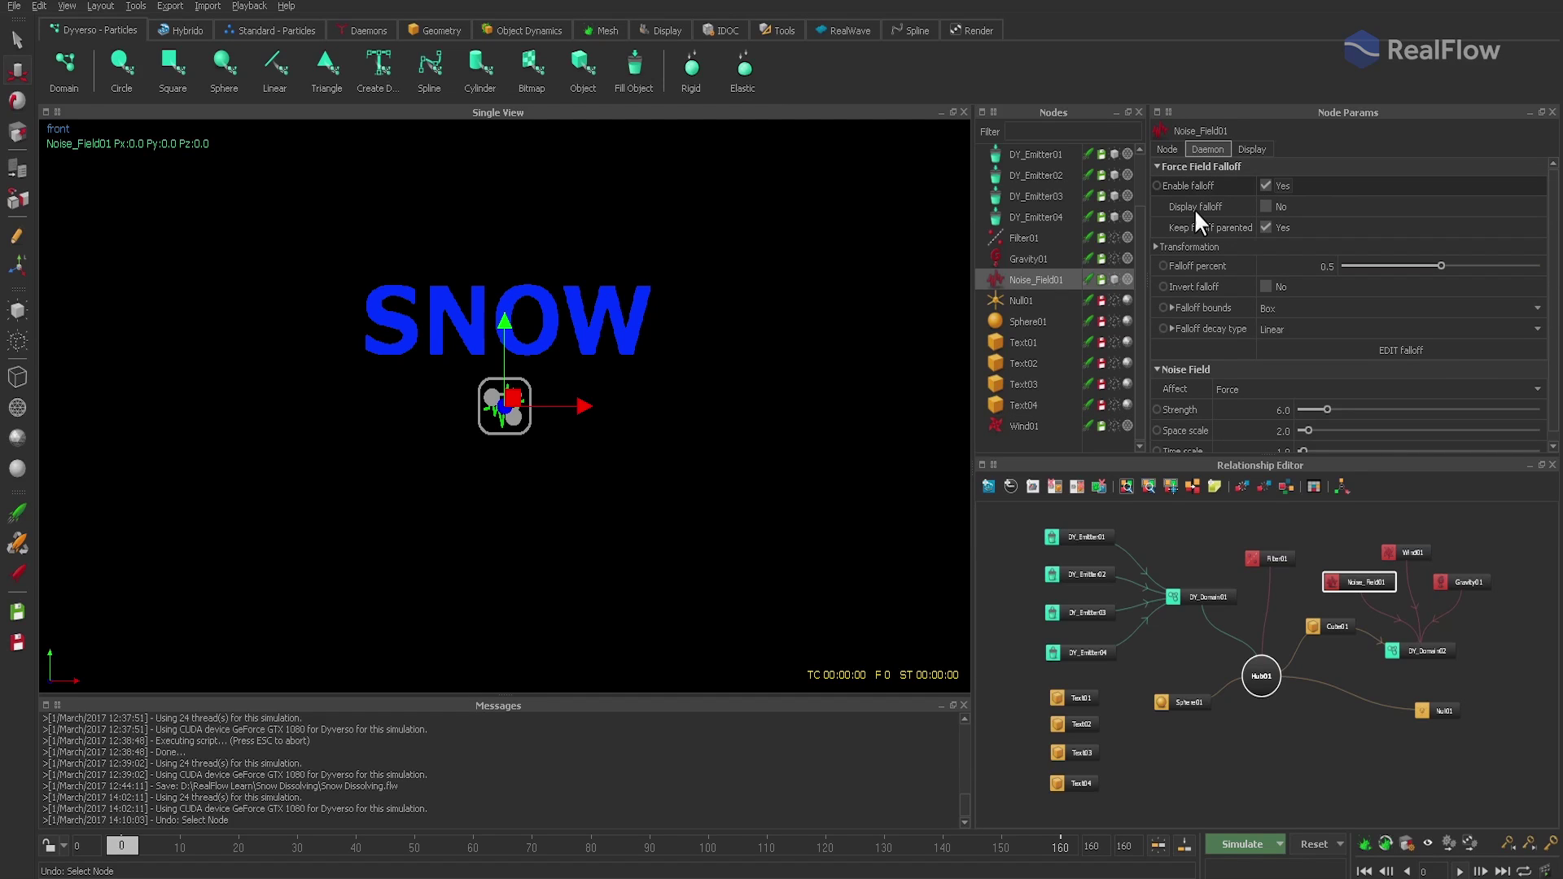
click(1265, 205)
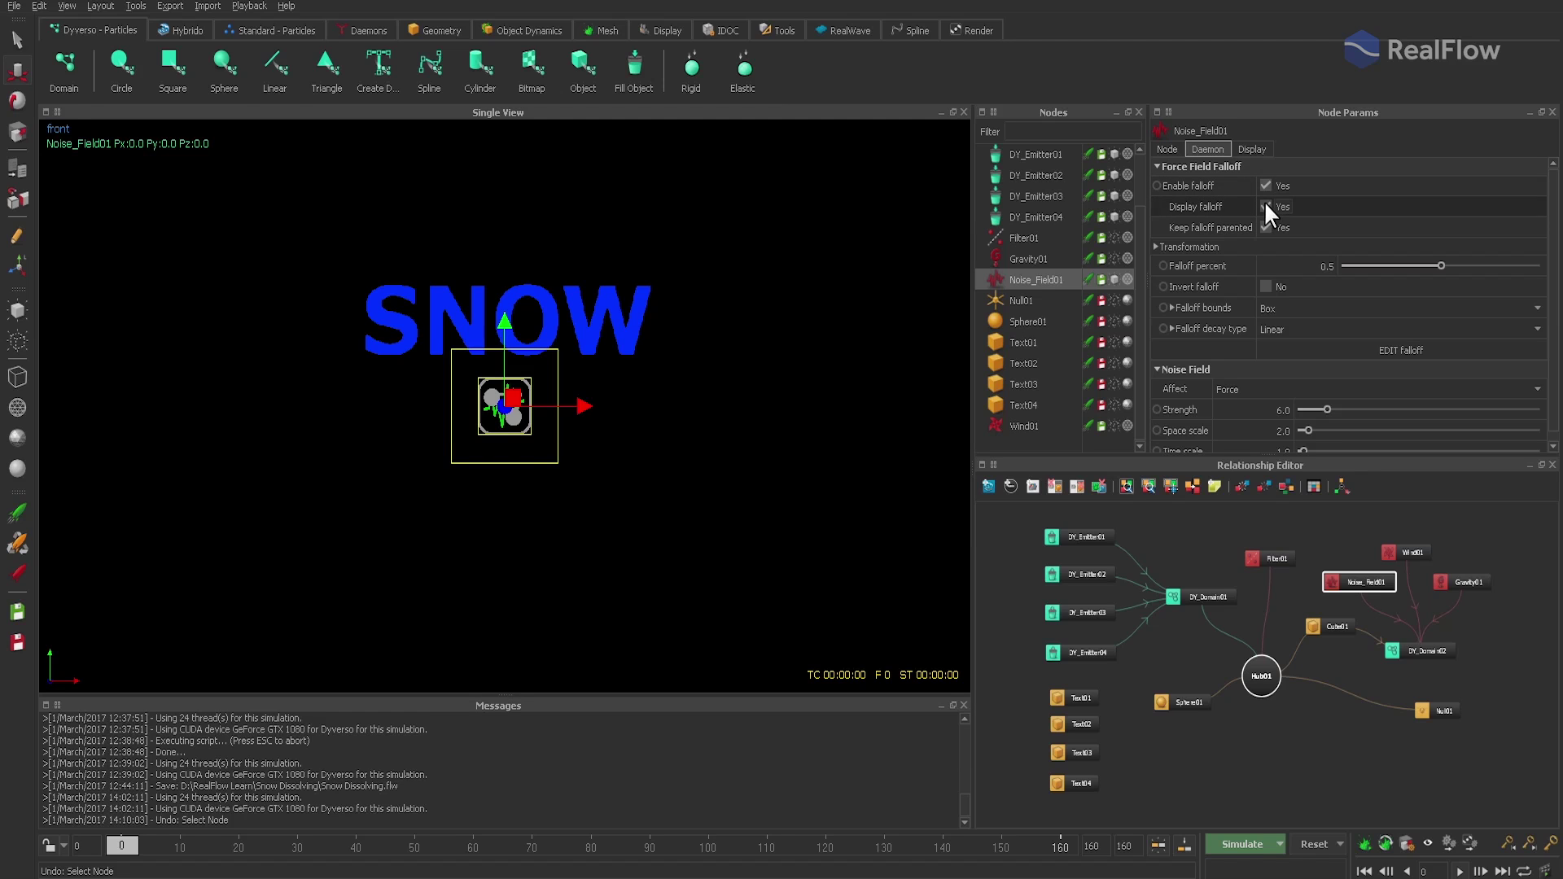
Step: Raise Noise_Field01 above the SNOW letters and set its falloff percent to 0.2
click(25, 139)
scroll(1050, 159, up, 1)
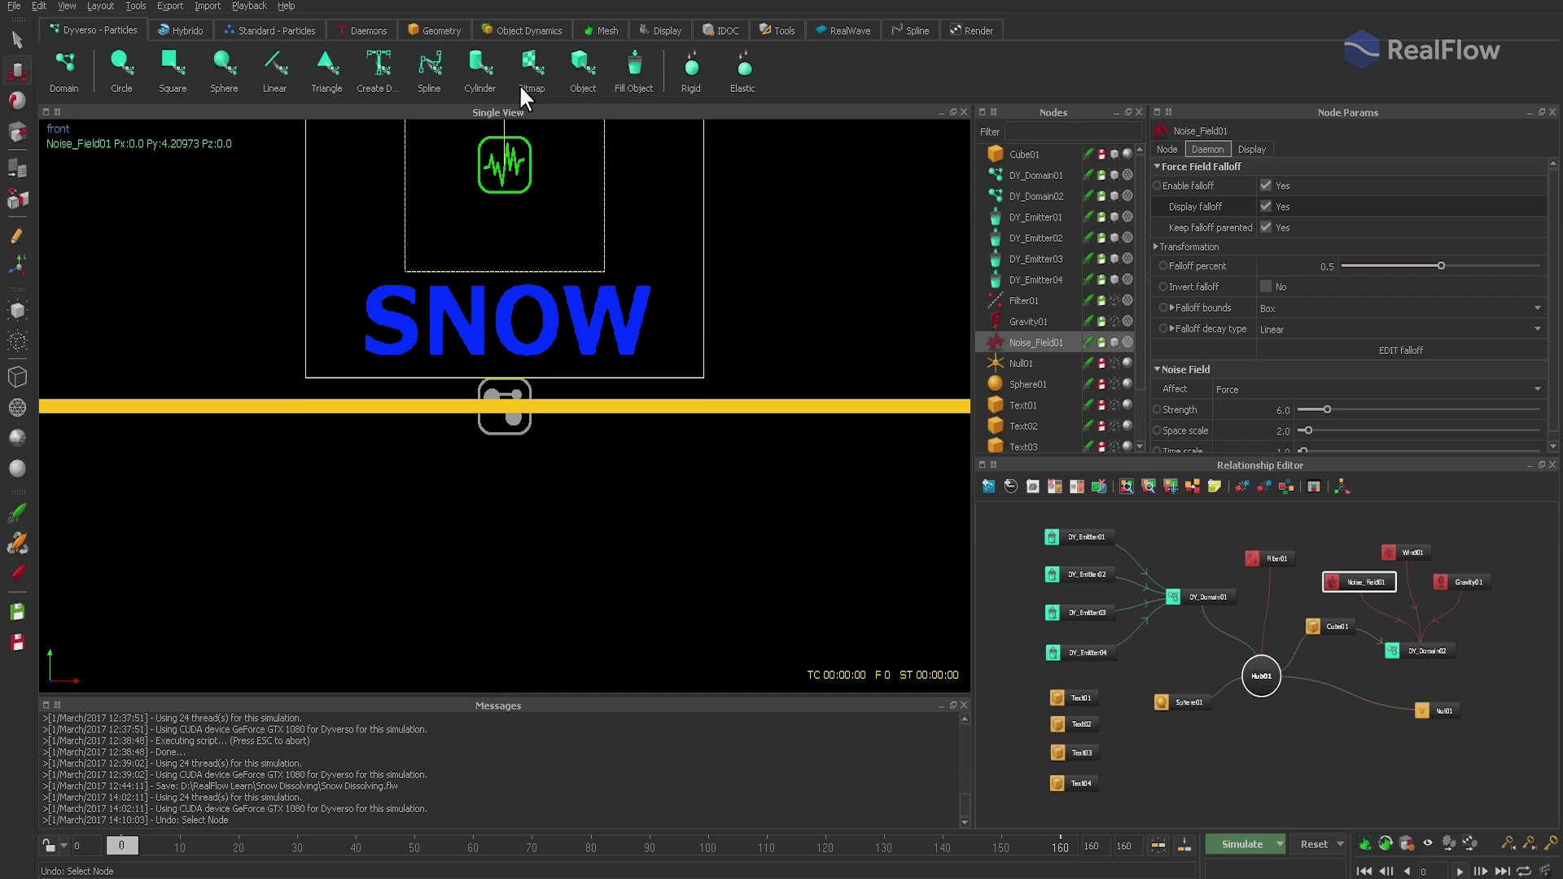
double_click(1307, 266)
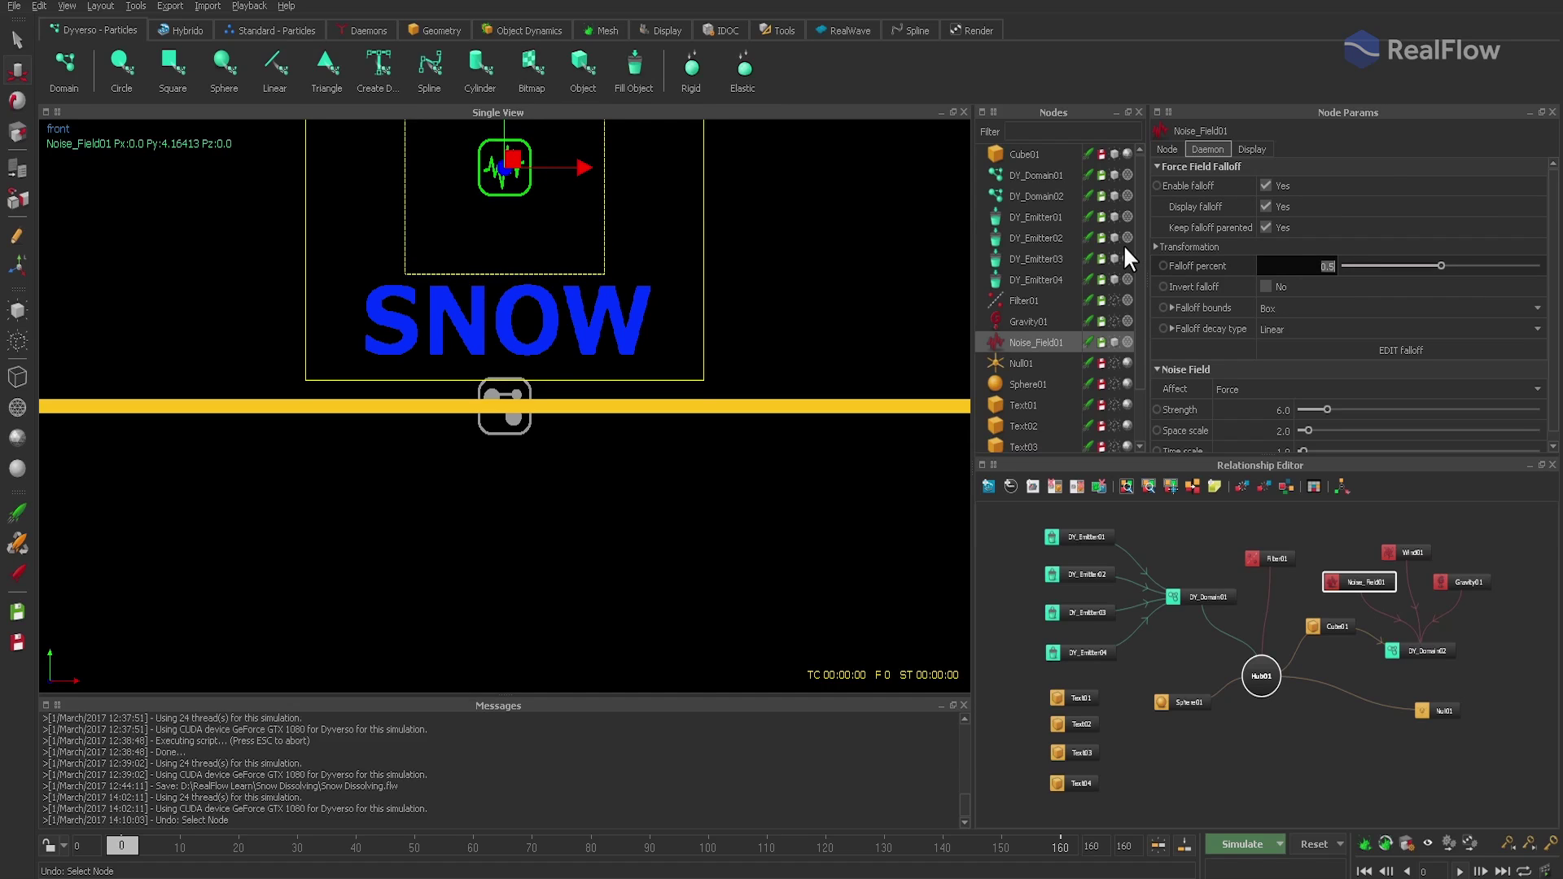
text(0.2)
key(Return)
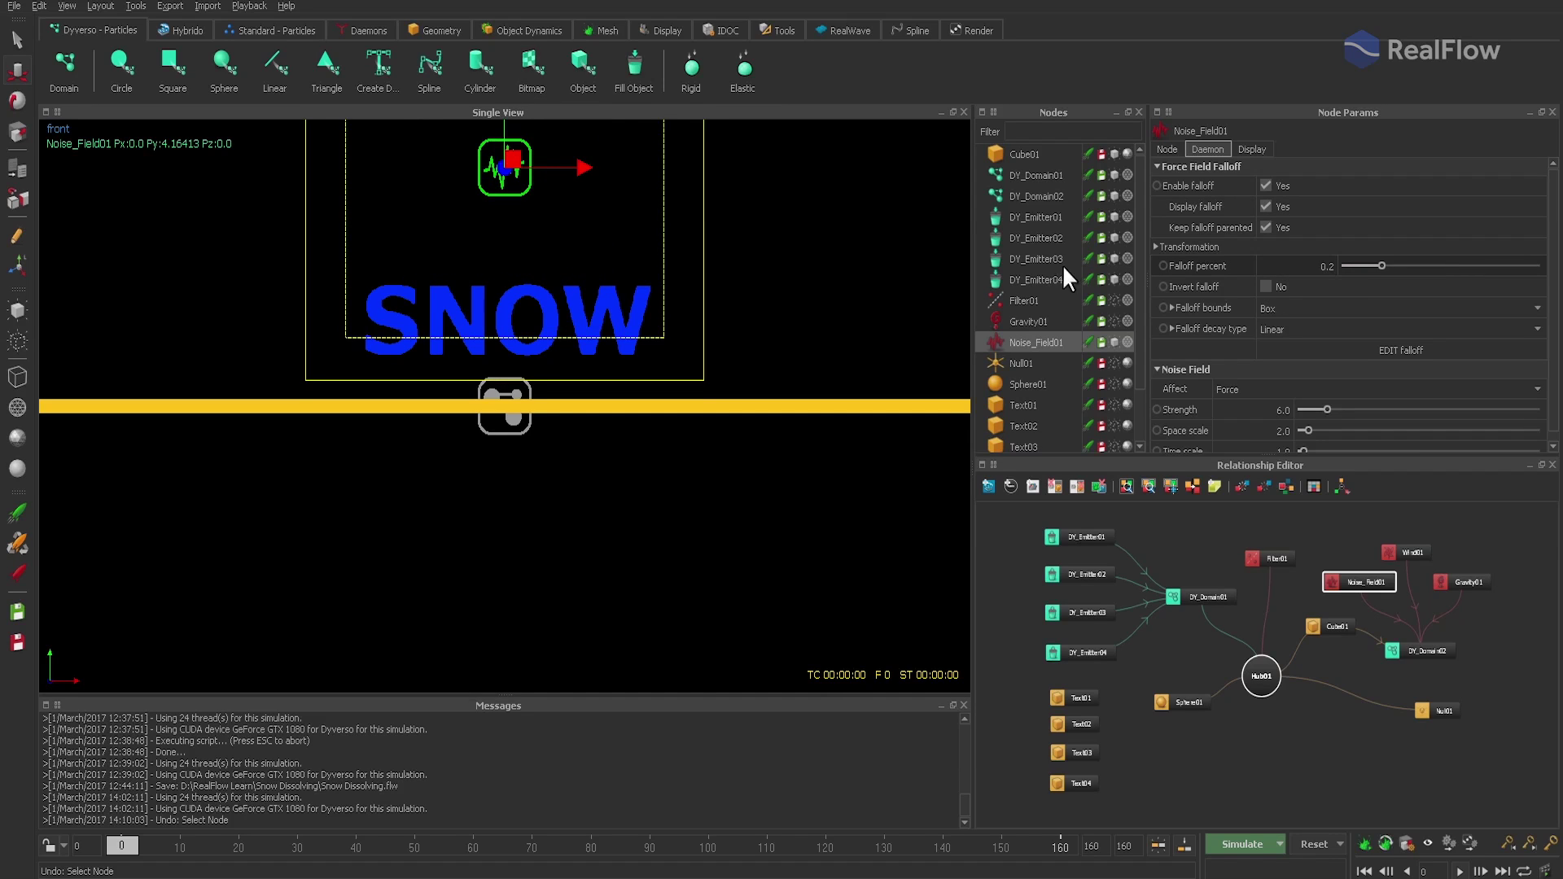